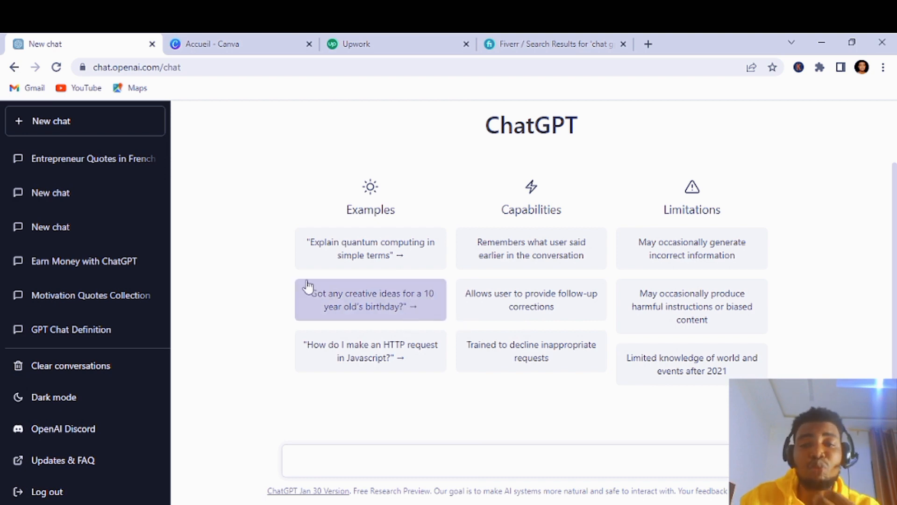
Look over the open Canva, Upwork and Fiverr sites, returning Fiverr from the search results to its home page.
{"action": "left_click", "coordinate": [249, 51]}
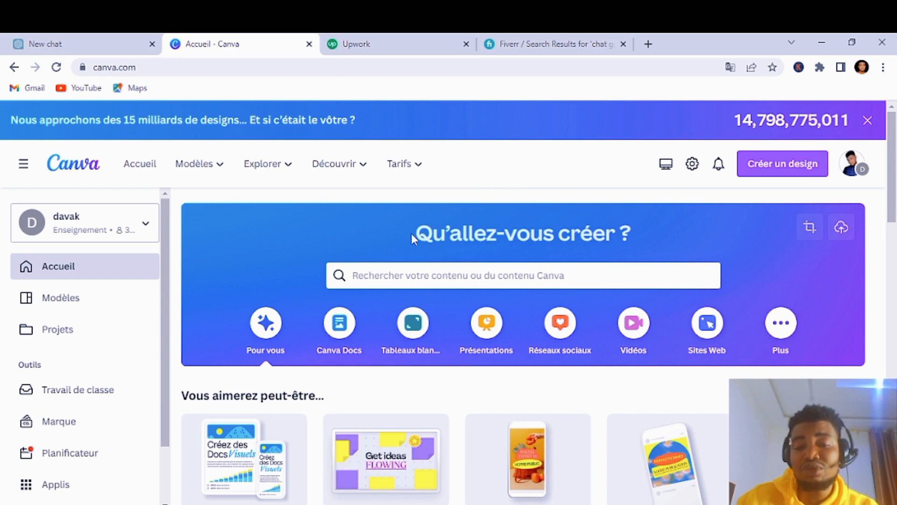
{"action": "left_click", "coordinate": [400, 50]}
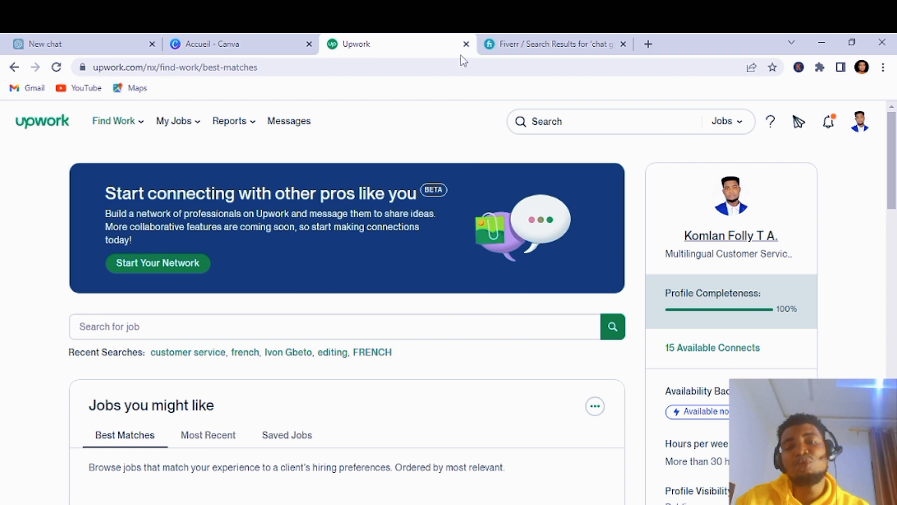
{"action": "left_click", "coordinate": [533, 46]}
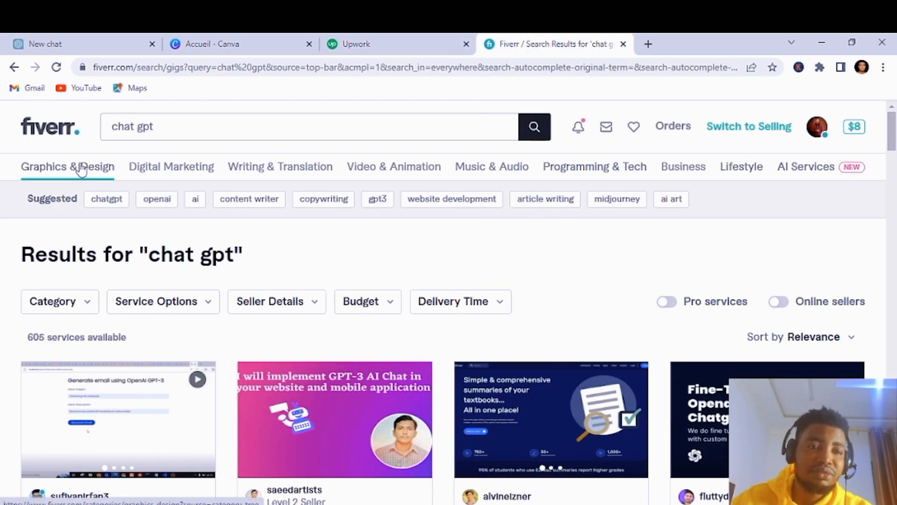
{"action": "left_click", "coordinate": [58, 137]}
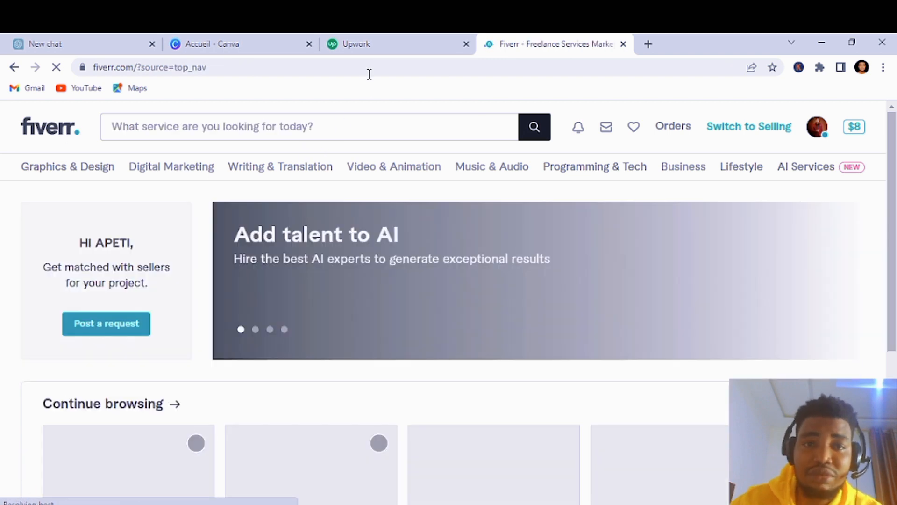
{"action": "left_click", "coordinate": [376, 47]}
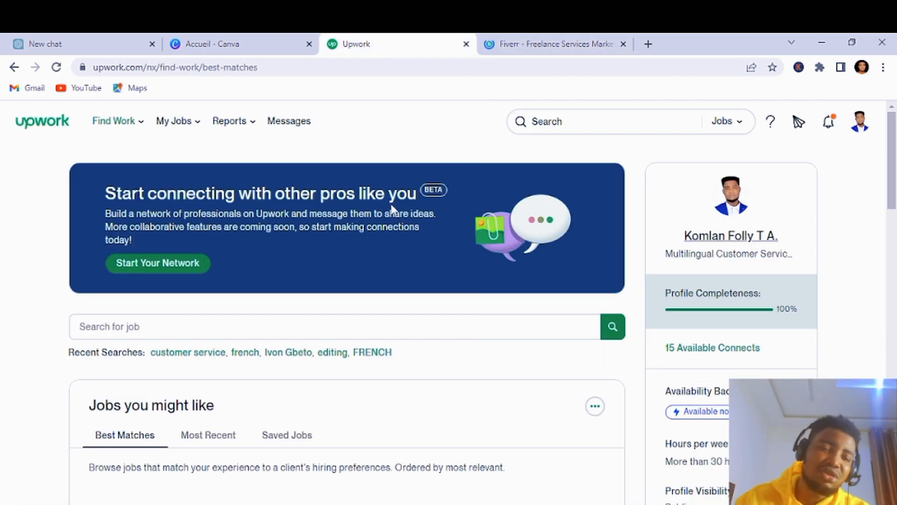
{"action": "left_click", "coordinate": [569, 44]}
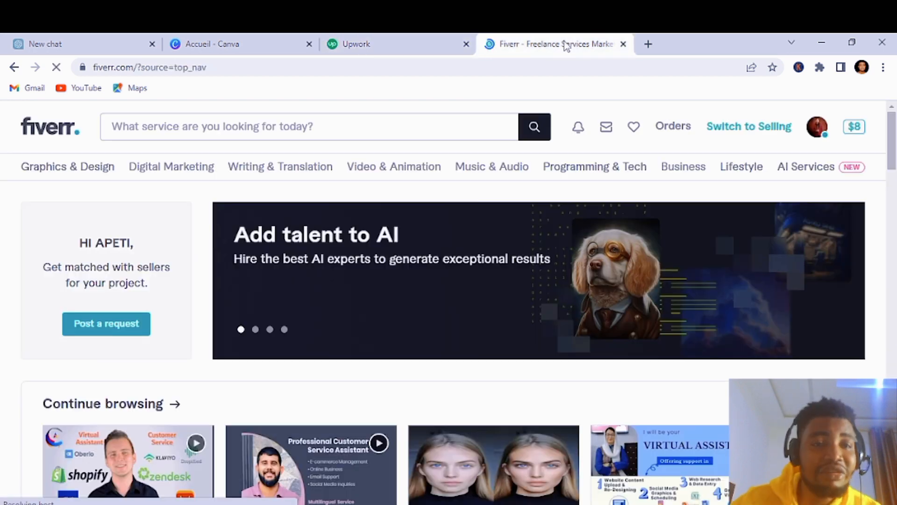
Switch to ChatGPT and submit the prompt "10 CITATIONS INSPIRANTS DES ENTREPRENEURS EN FRANVAIS".
{"action": "left_click", "coordinate": [89, 45]}
{"action": "left_click", "coordinate": [401, 459]}
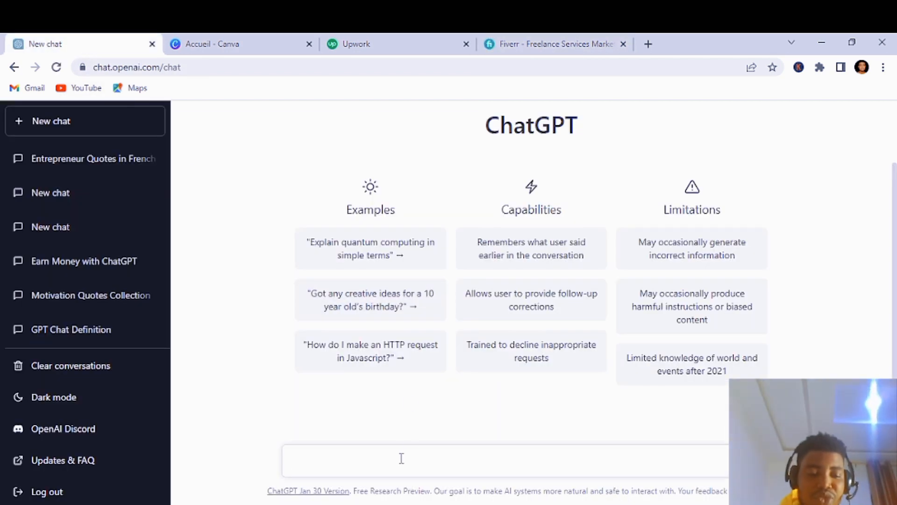
{"action": "type", "text": "10 CITAT"}
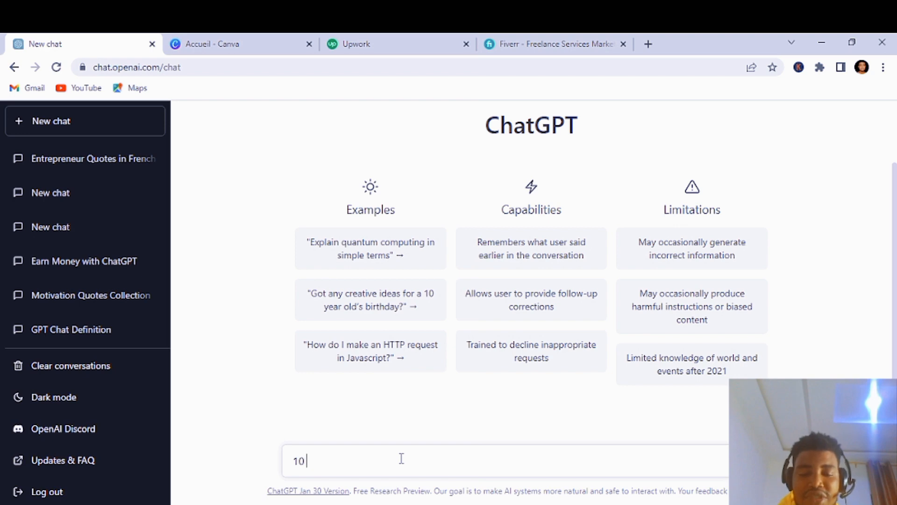
{"action": "type", "text": "IONS INS"}
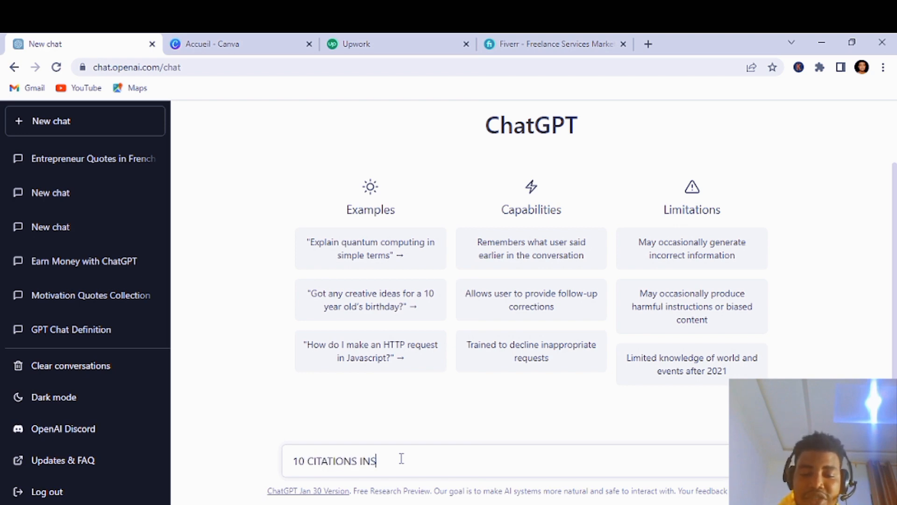
{"action": "type", "text": "PIRANTS DE"}
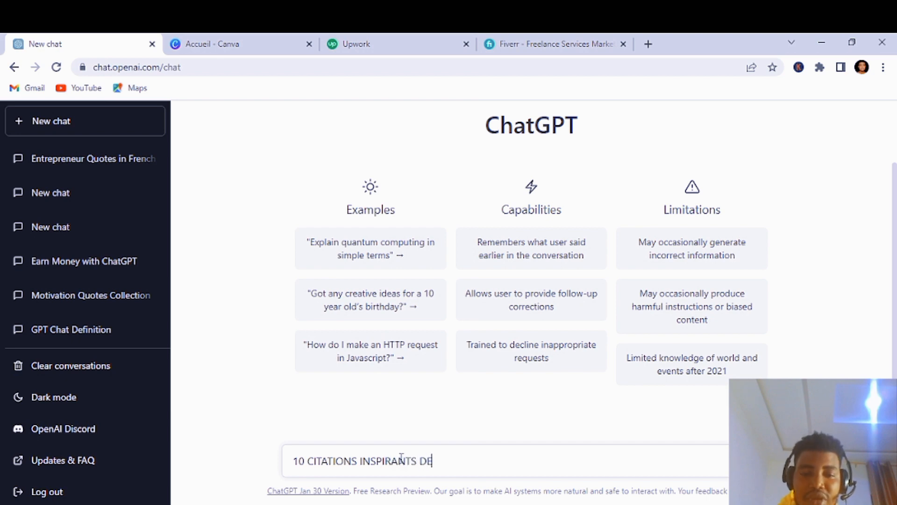
{"action": "type", "text": "S ENTRE"}
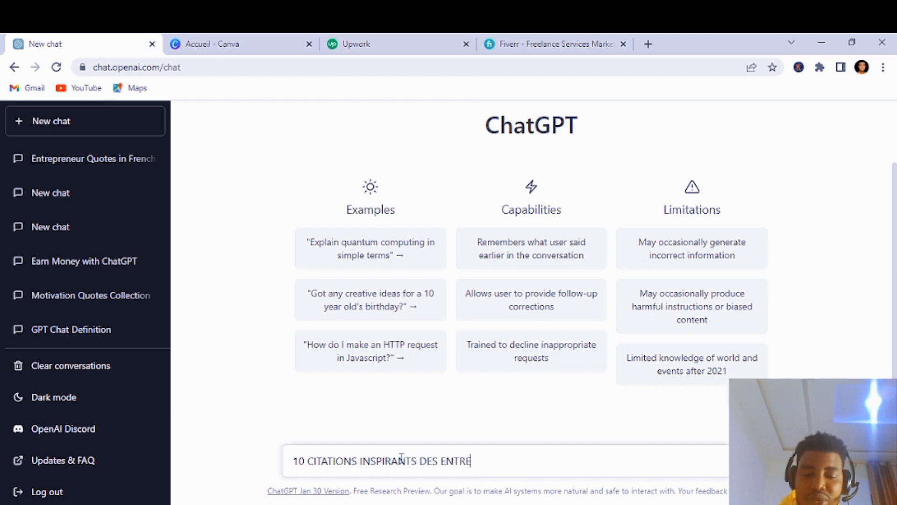
{"action": "type", "text": "PRENEURS EN FRANVAIS"}
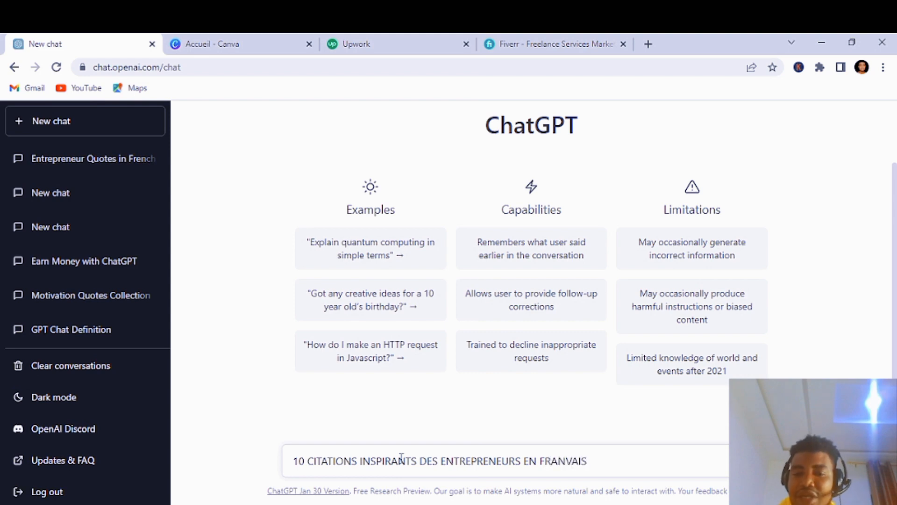
{"action": "key", "text": "Return"}
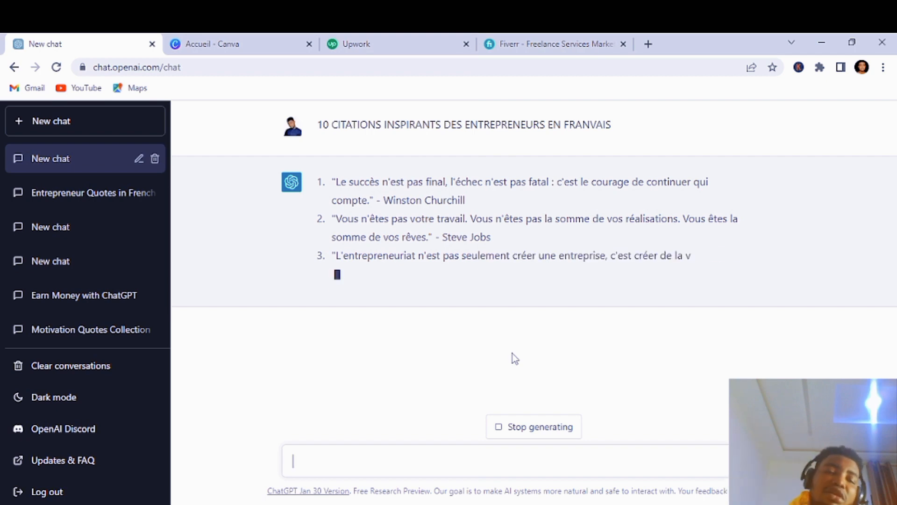
Switch to Canva, search the design types for "INSTA" and create a blank "Publication Instagram (Carré)" design.
{"action": "left_click", "coordinate": [229, 41]}
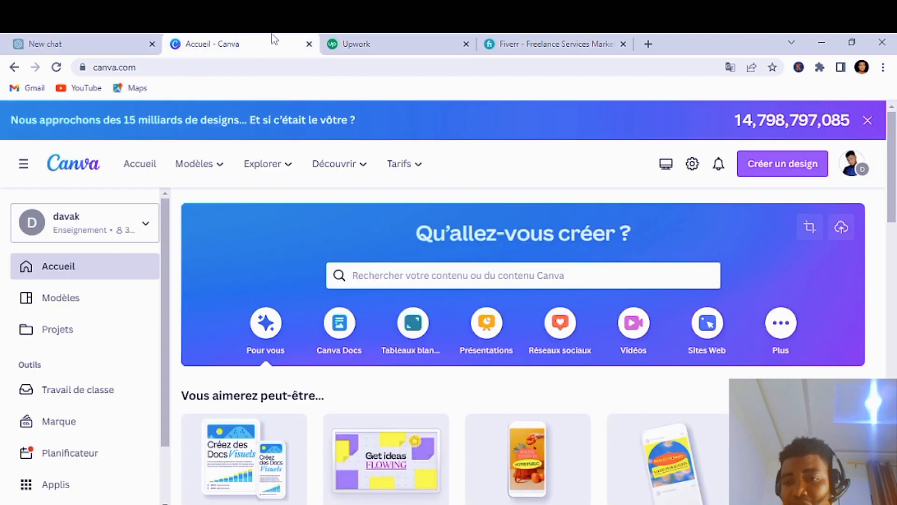
{"action": "left_click", "coordinate": [778, 167]}
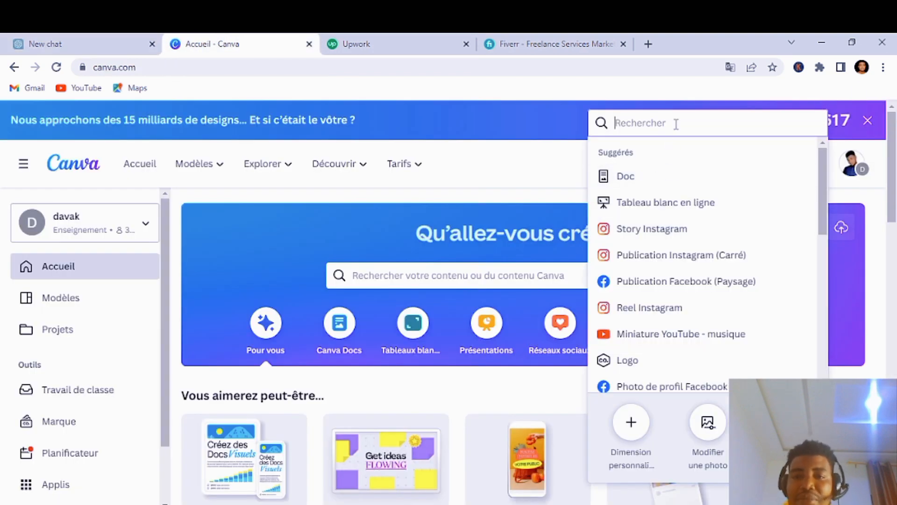
{"action": "type", "text": "INSTA"}
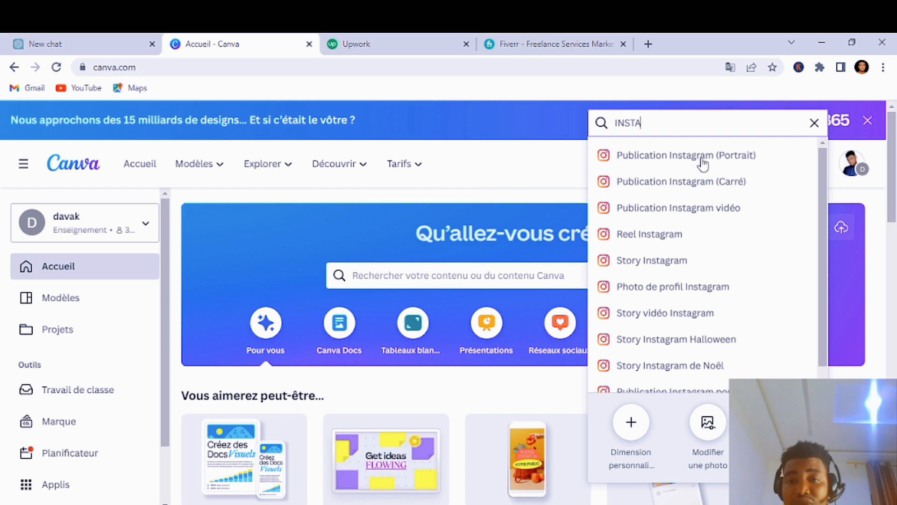
{"action": "left_click", "coordinate": [656, 181]}
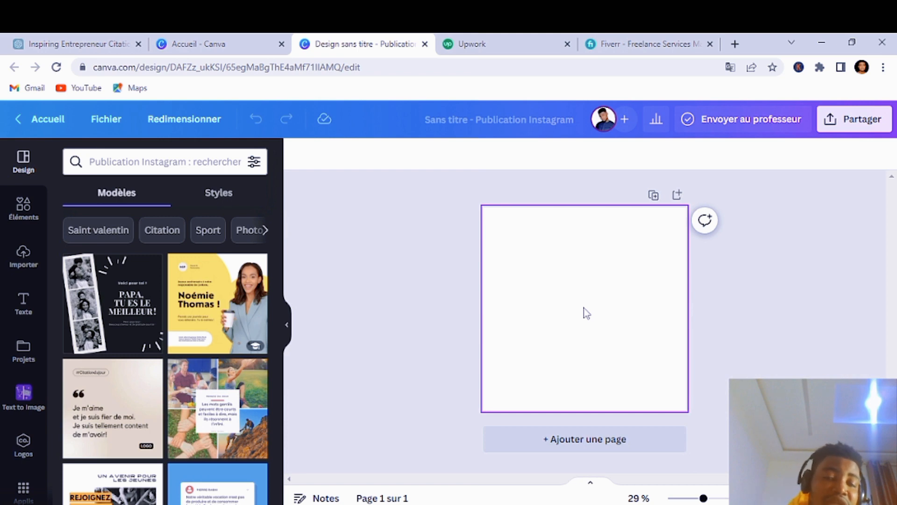
Add a title text to the blank page and place it in the page's upper part.
{"action": "left_click", "coordinate": [22, 303]}
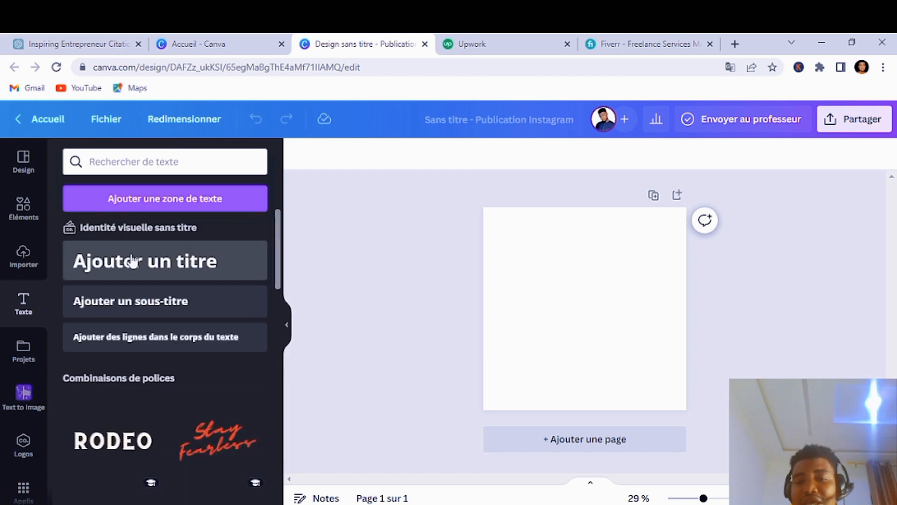
{"action": "left_click", "coordinate": [133, 262]}
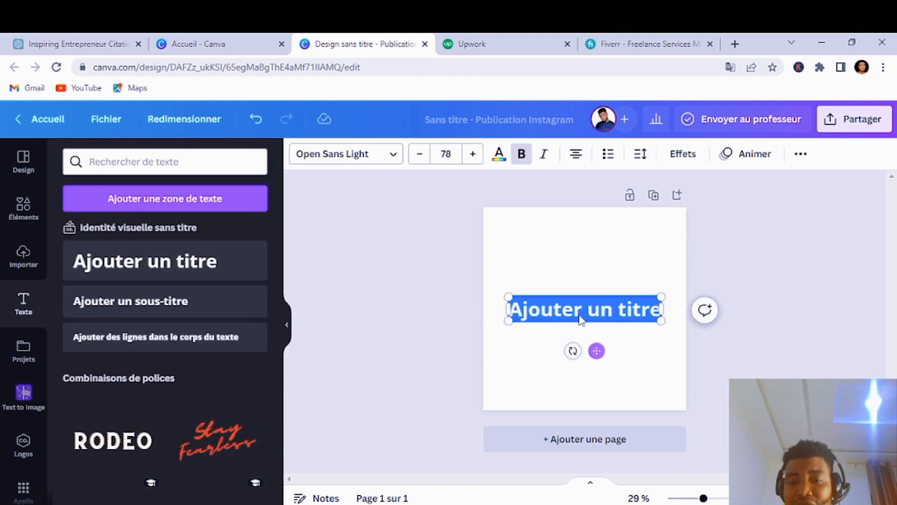
{"action": "left_click_drag", "start_coordinate": [597, 351], "coordinate": [590, 308]}
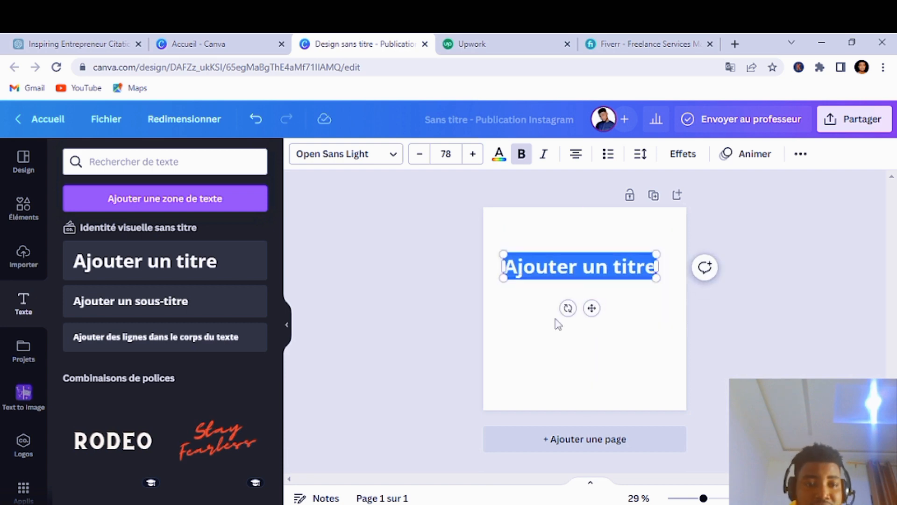
Add a second title text, shrink it to font size 24.8 and place it in the page's lower-right corner.
{"action": "left_click", "coordinate": [132, 274]}
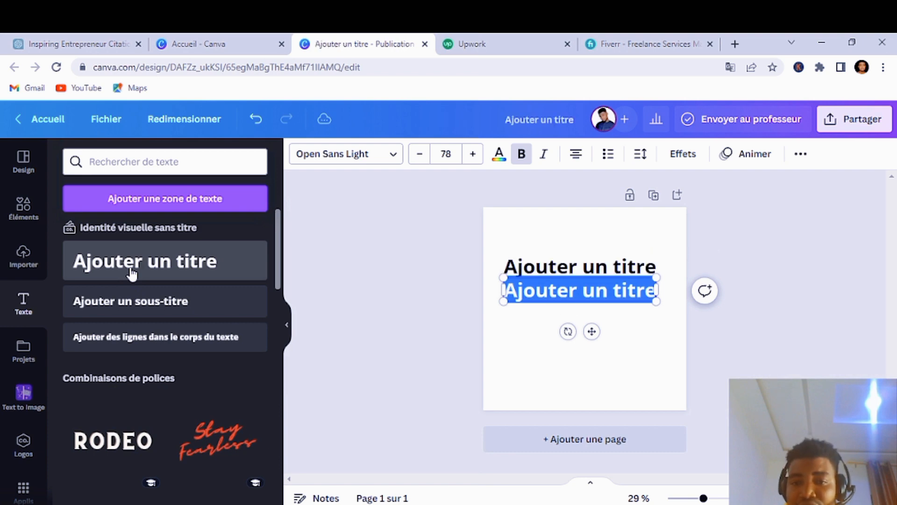
{"action": "left_click_drag", "start_coordinate": [592, 332], "coordinate": [615, 390]}
{"action": "left_click_drag", "start_coordinate": [525, 337], "coordinate": [630, 355]}
{"action": "left_click_drag", "start_coordinate": [663, 393], "coordinate": [666, 426]}
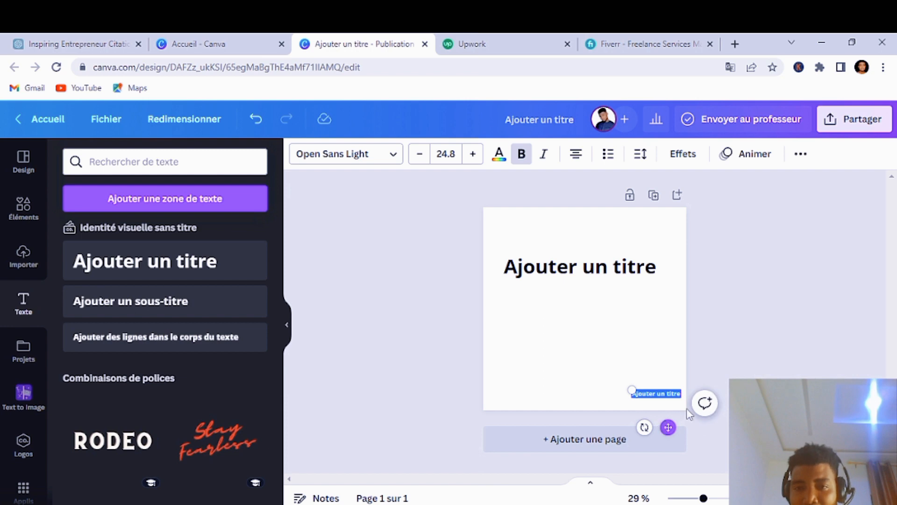
{"action": "left_click", "coordinate": [781, 316]}
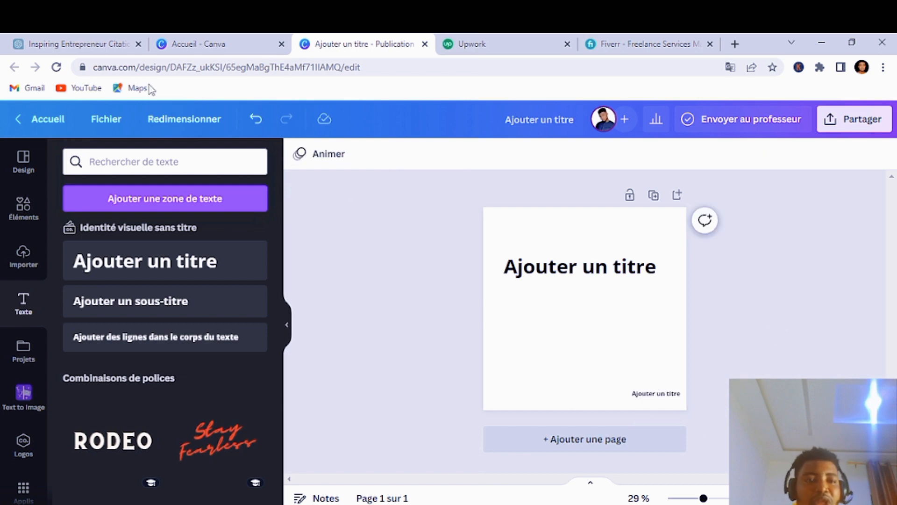
Switch to ChatGPT, review the generated quotes and submit the prompt "SEPARER EN COLLONNE LES CITATIONS ET LES AUTEURS".
{"action": "left_click", "coordinate": [77, 45]}
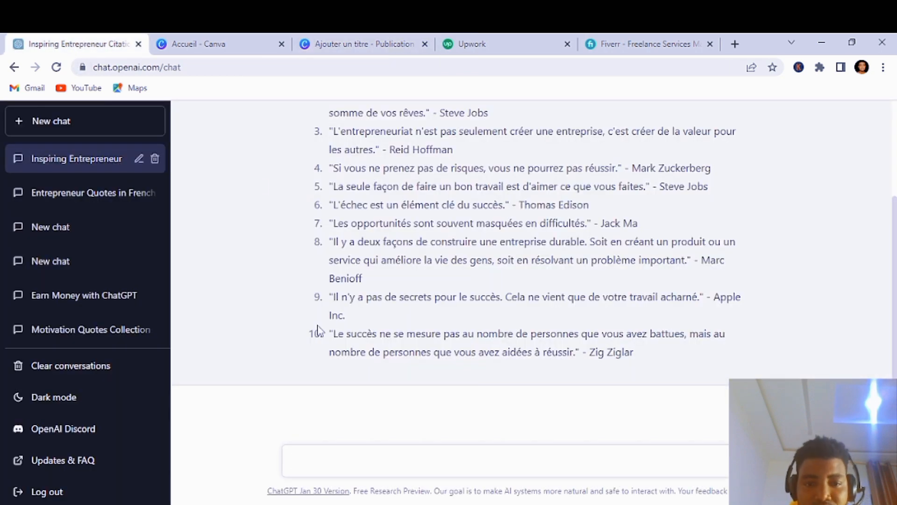
{"action": "scroll", "coordinate": [318, 334], "scroll_direction": "up", "scroll_amount": 2}
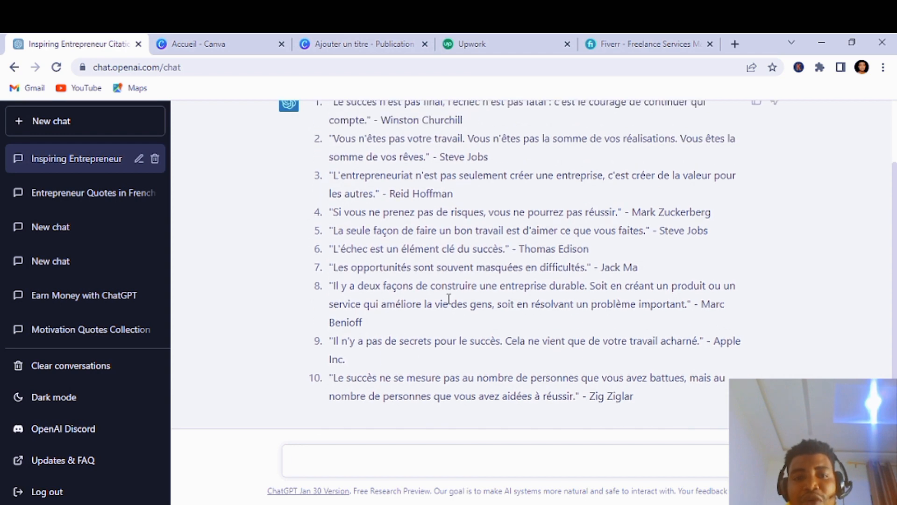
{"action": "scroll", "coordinate": [407, 313], "scroll_direction": "down", "scroll_amount": 2}
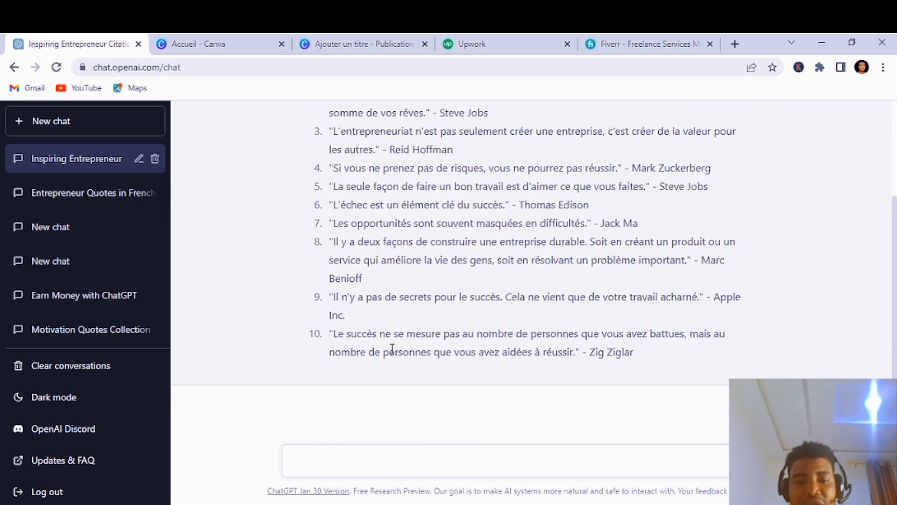
{"action": "left_click", "coordinate": [372, 458]}
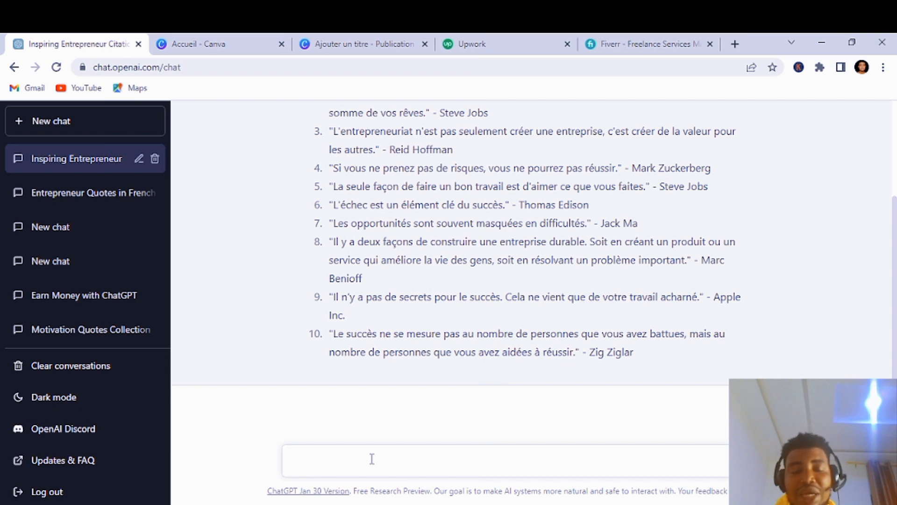
{"action": "type", "text": "SEPARER E"}
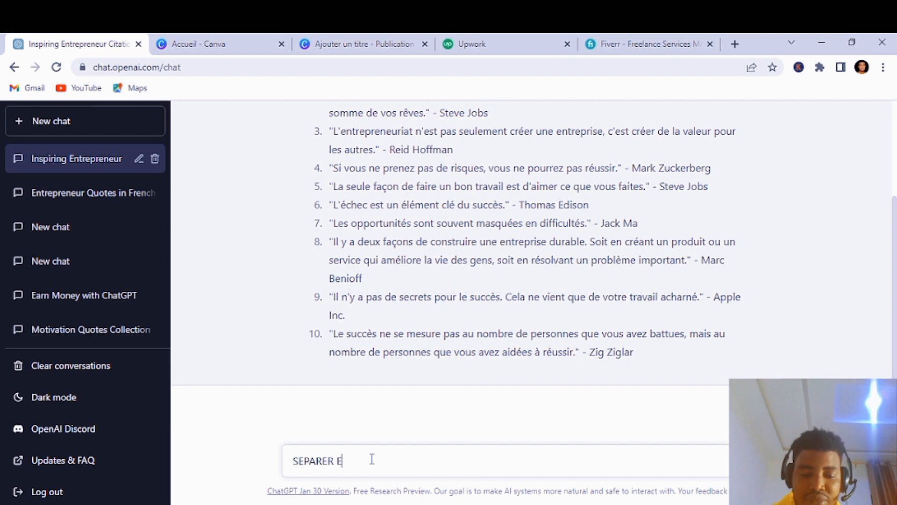
{"action": "type", "text": "N COLLONNE "}
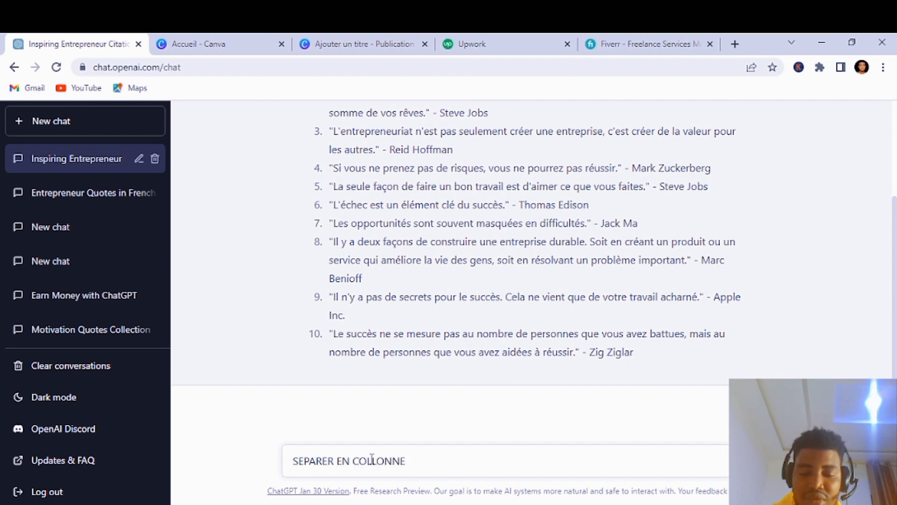
{"action": "type", "text": "LES CITAT"}
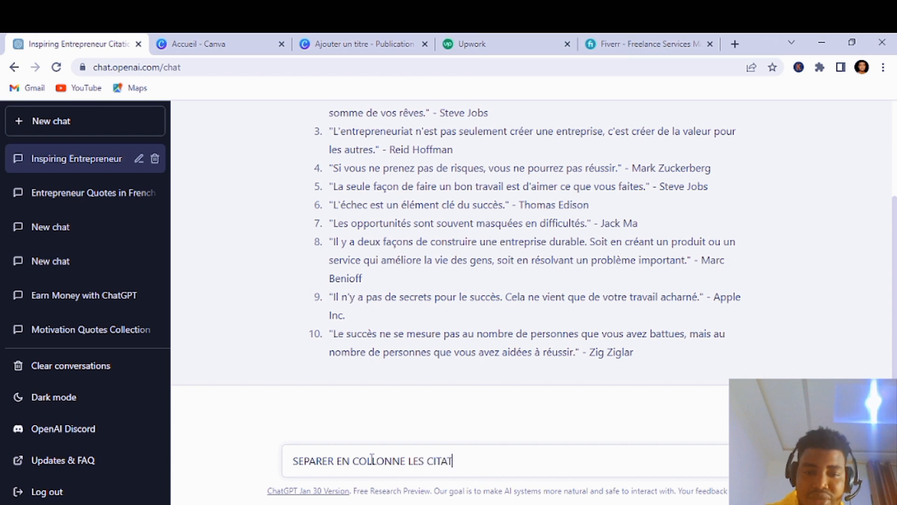
{"action": "type", "text": "IONS ET LES AUTEURS"}
{"action": "key", "text": "Return"}
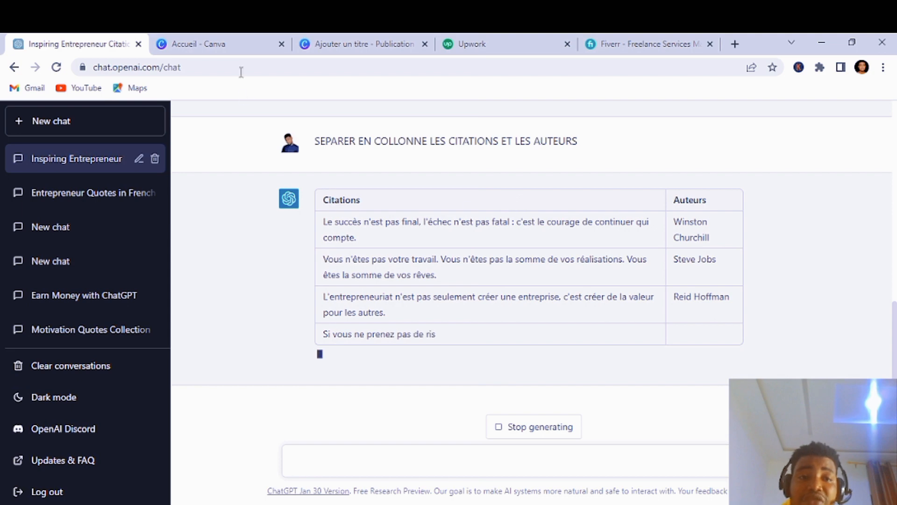
Switch to the Canva Instagram design and open the manual data table of the "Créer en bloc" app at its first Nom cell.
{"action": "left_click", "coordinate": [220, 43]}
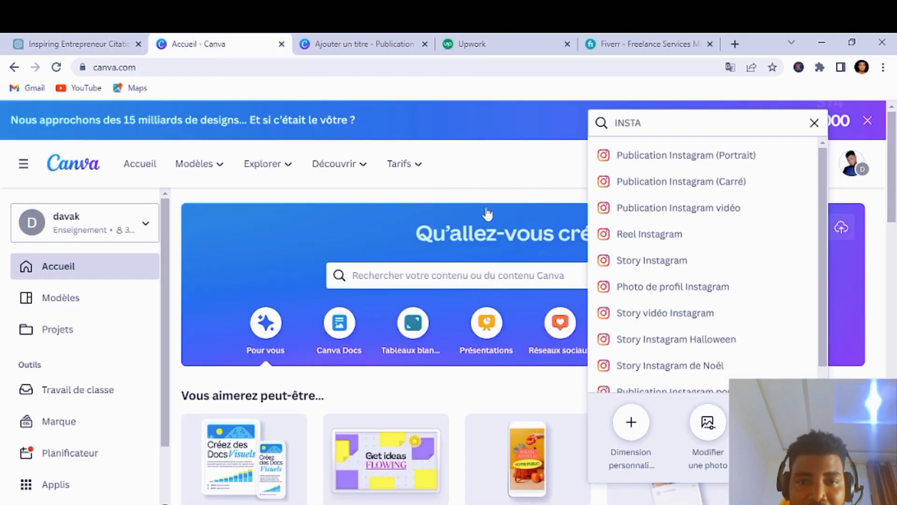
{"action": "left_click", "coordinate": [353, 46]}
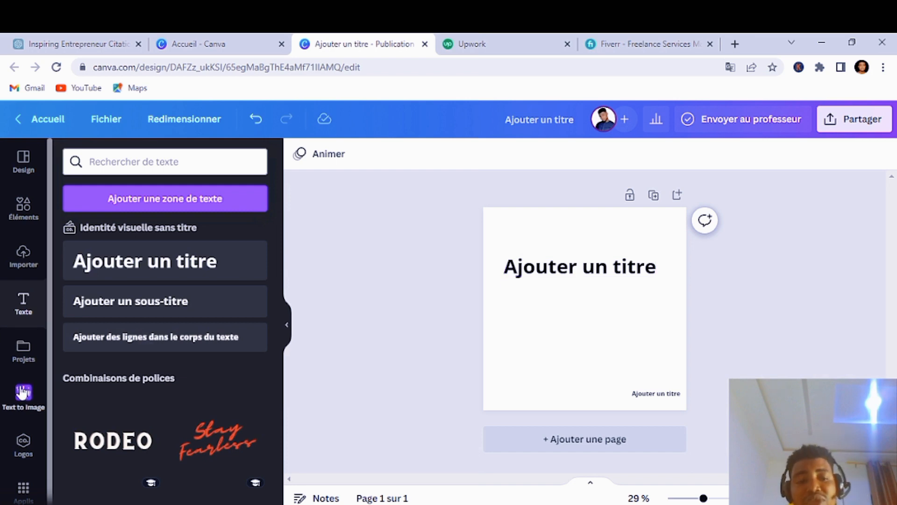
{"action": "scroll", "coordinate": [21, 397], "scroll_direction": "down", "scroll_amount": 1}
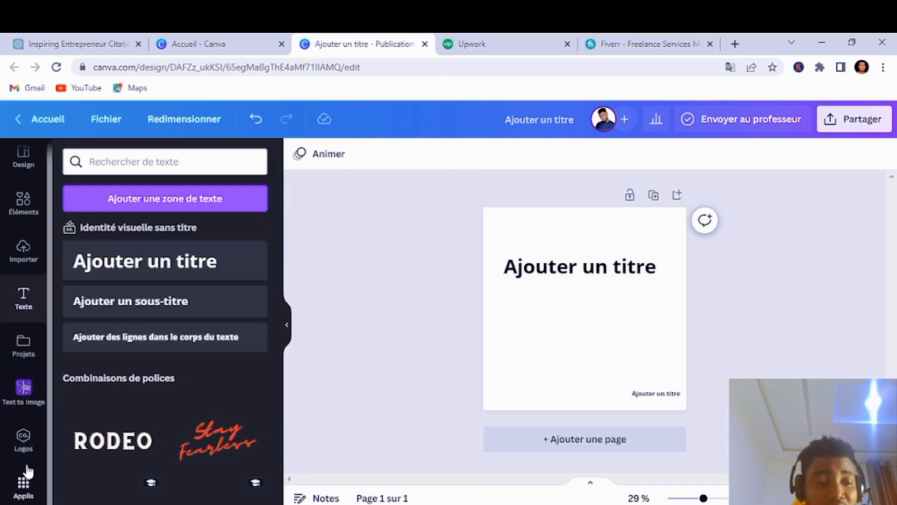
{"action": "left_click", "coordinate": [24, 489]}
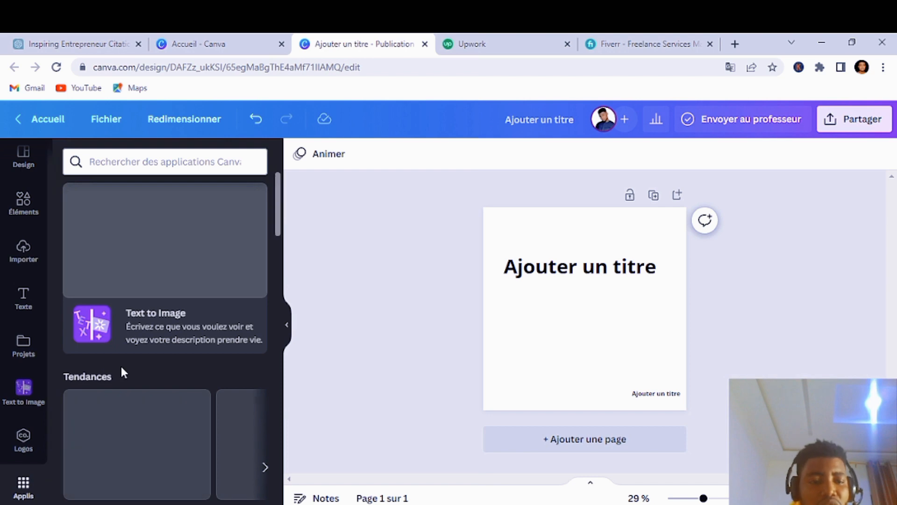
{"action": "scroll", "coordinate": [121, 366], "scroll_direction": "down", "scroll_amount": 6}
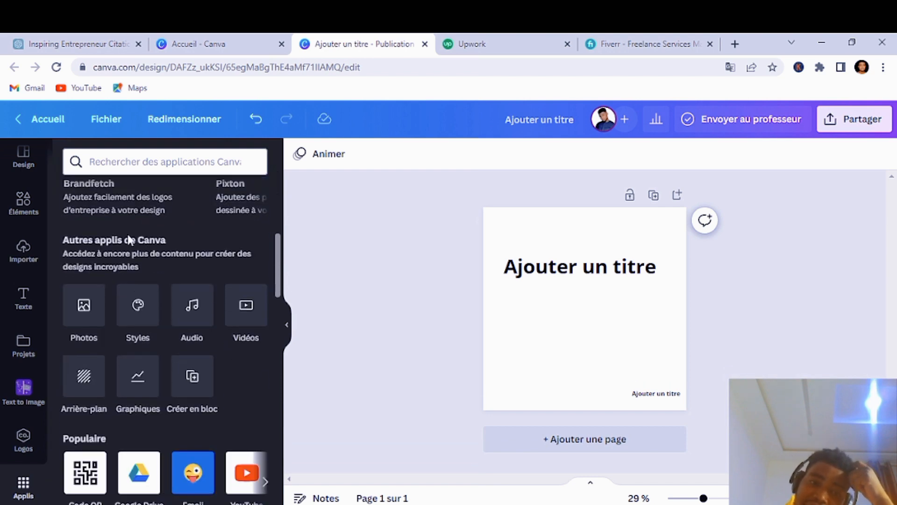
{"action": "left_click", "coordinate": [195, 380]}
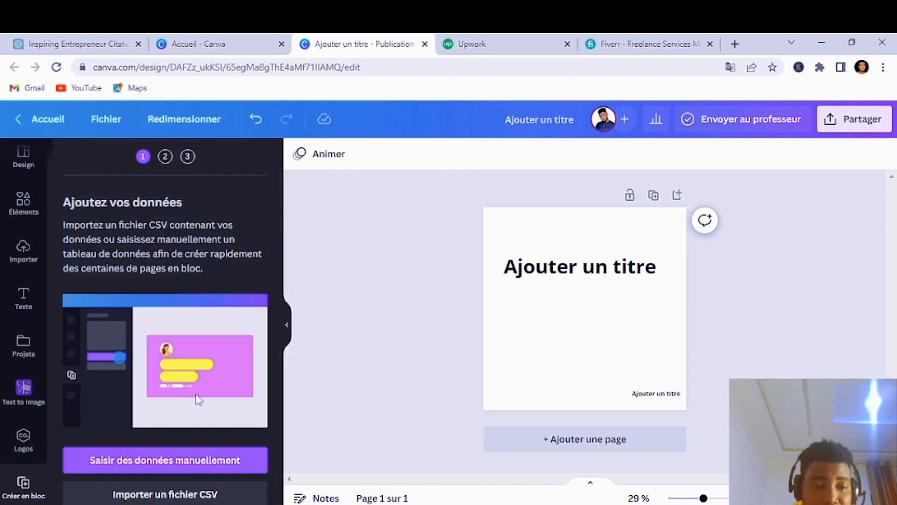
{"action": "left_click", "coordinate": [140, 462]}
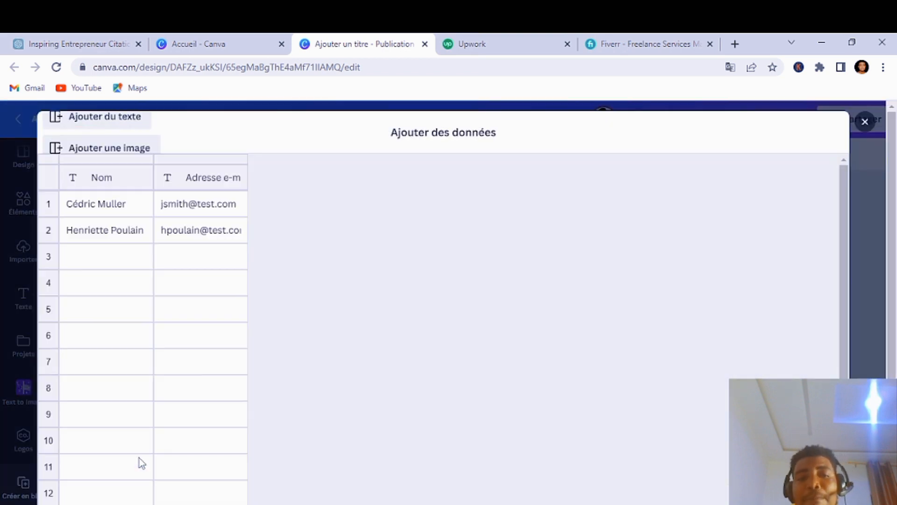
{"action": "left_click", "coordinate": [95, 203]}
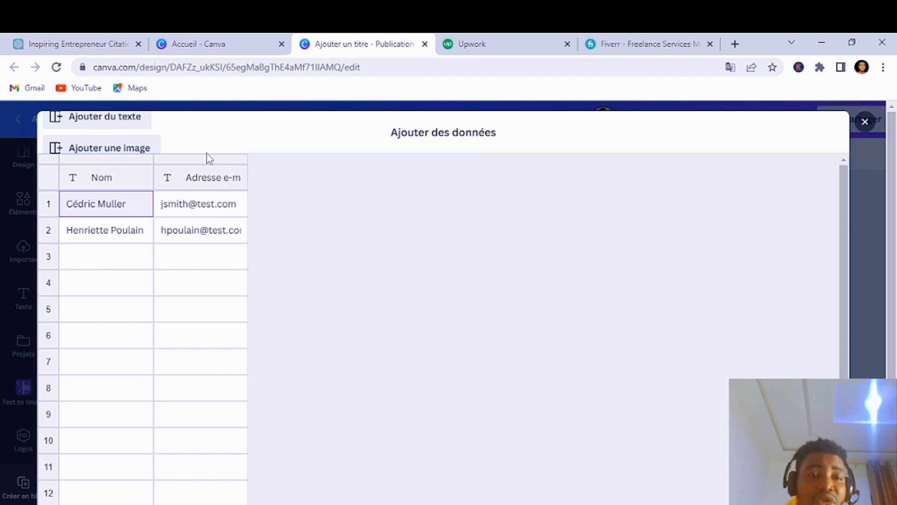
Switch to ChatGPT and copy all quote and author rows of the generated table, without the header row.
{"action": "left_click", "coordinate": [78, 44]}
{"action": "scroll", "coordinate": [473, 231], "scroll_direction": "up", "scroll_amount": 3}
{"action": "scroll", "coordinate": [473, 231], "scroll_direction": "up", "scroll_amount": 3}
{"action": "scroll", "coordinate": [427, 238], "scroll_direction": "down", "scroll_amount": 1}
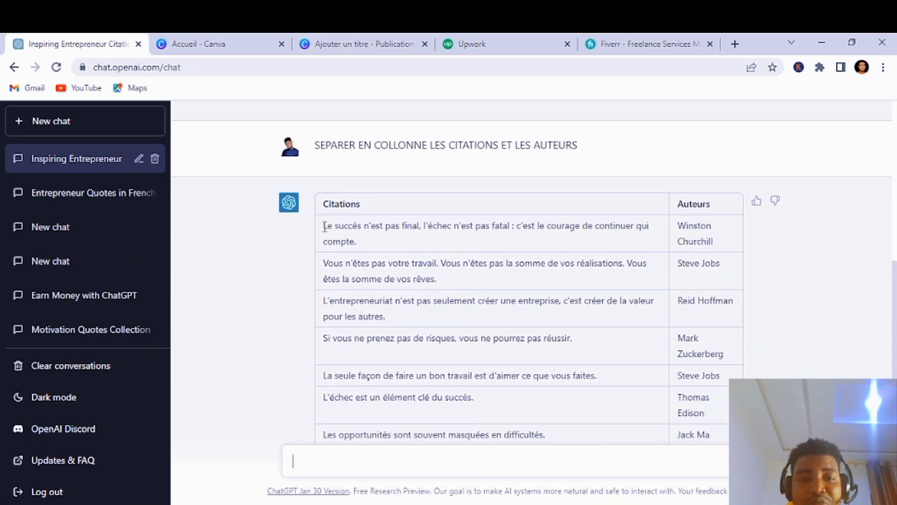
{"action": "left_click_drag", "start_coordinate": [325, 233], "coordinate": [396, 456]}
{"action": "left_click", "coordinate": [495, 373]}
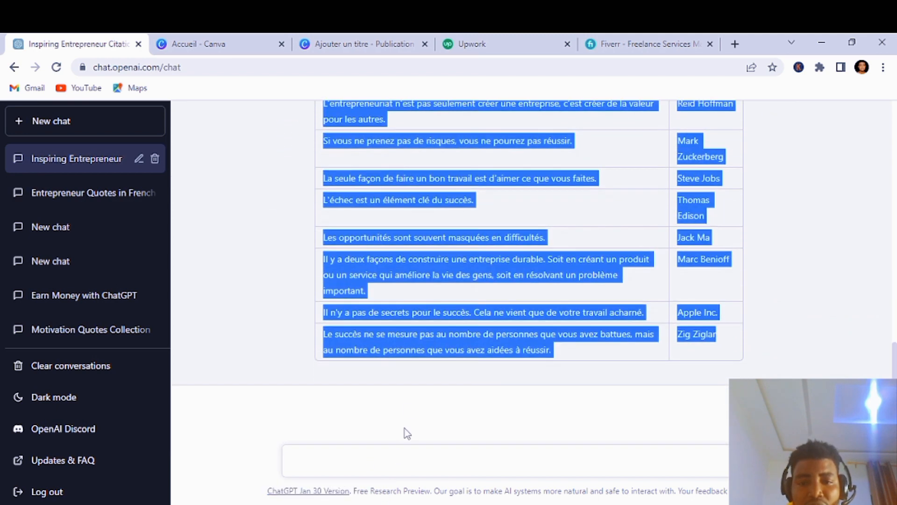
{"action": "left_click_drag", "start_coordinate": [493, 369], "coordinate": [699, 344]}
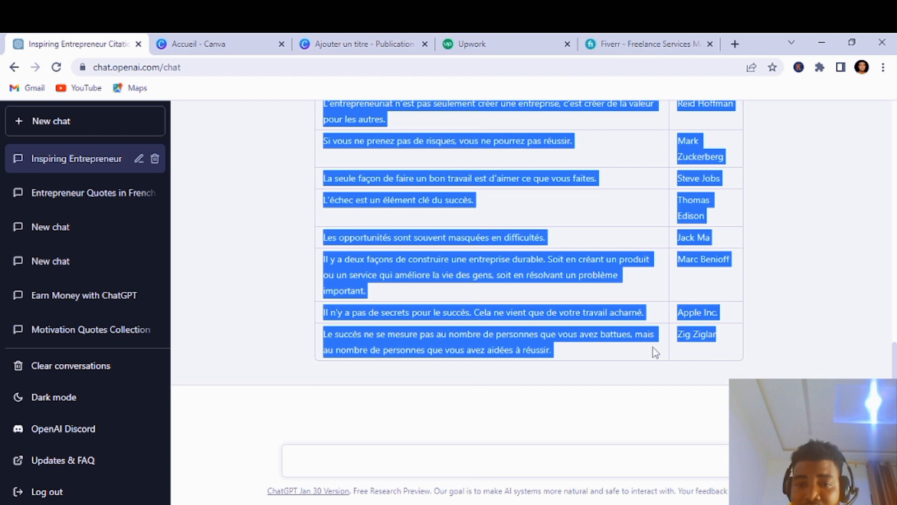
{"action": "right_click", "coordinate": [539, 333]}
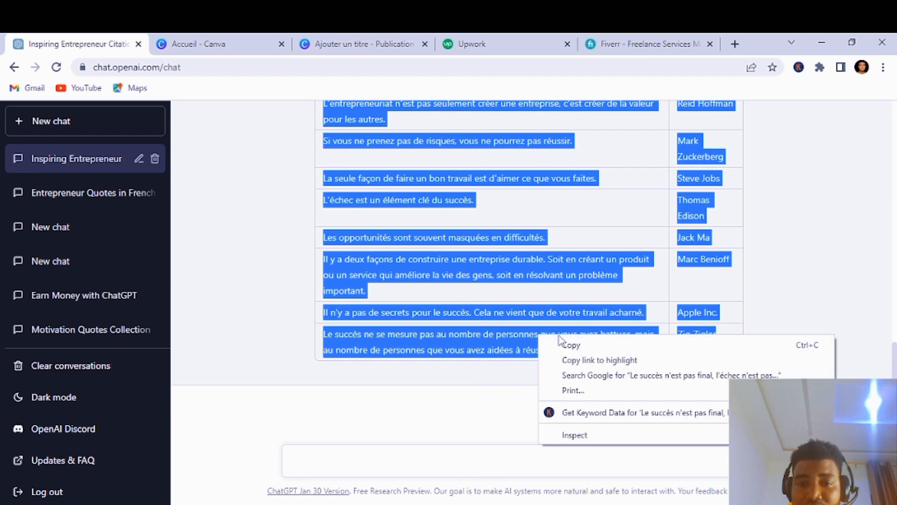
{"action": "left_click", "coordinate": [598, 344]}
Switch to the Canva design, paste the copied quotes and authors over the sample data from the first Nom cell and confirm the table.
{"action": "left_click", "coordinate": [334, 46]}
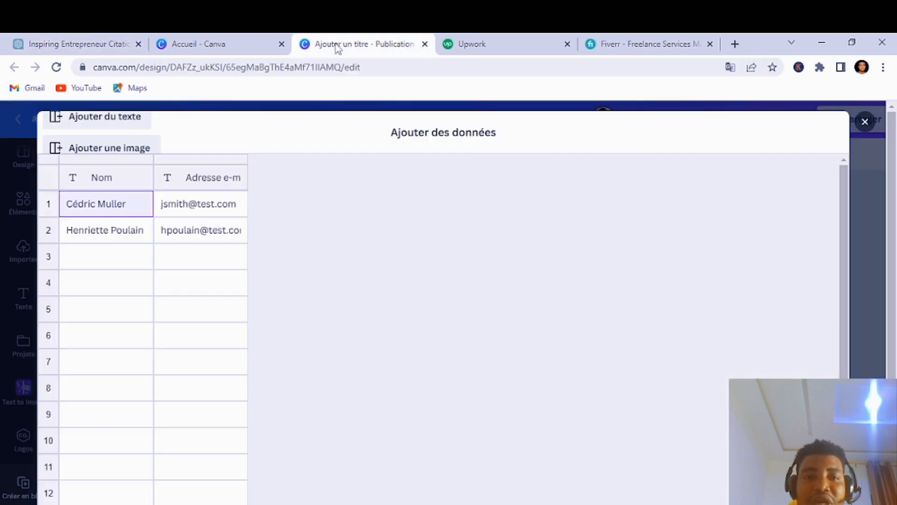
{"action": "left_click", "coordinate": [94, 205]}
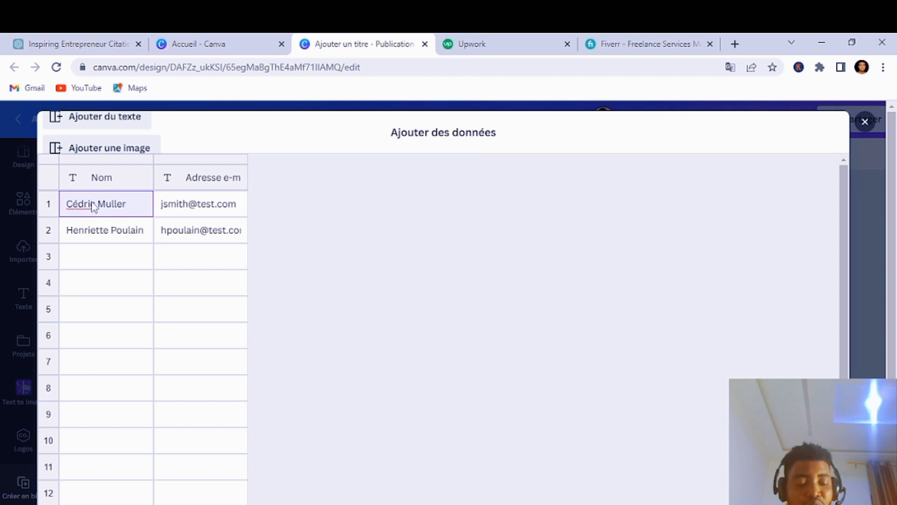
{"action": "key", "text": "ctrl+v"}
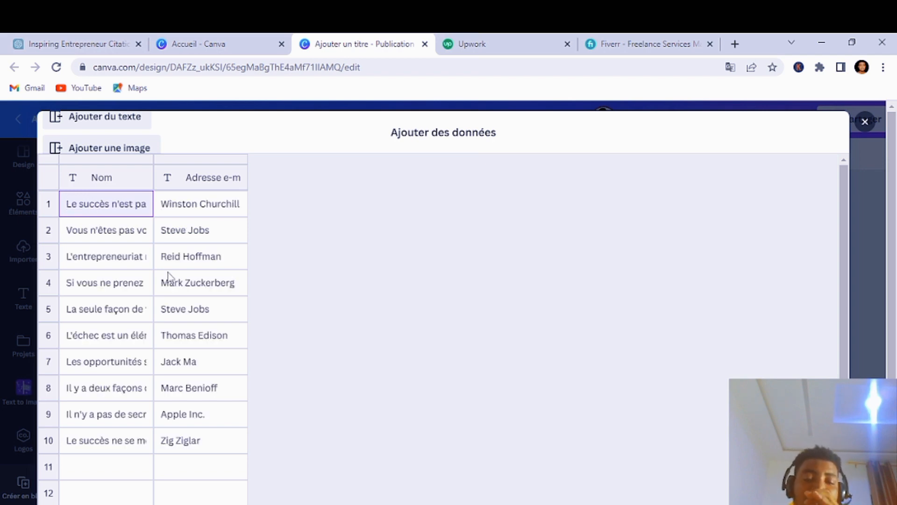
{"action": "scroll", "coordinate": [211, 310], "scroll_direction": "down", "scroll_amount": 6}
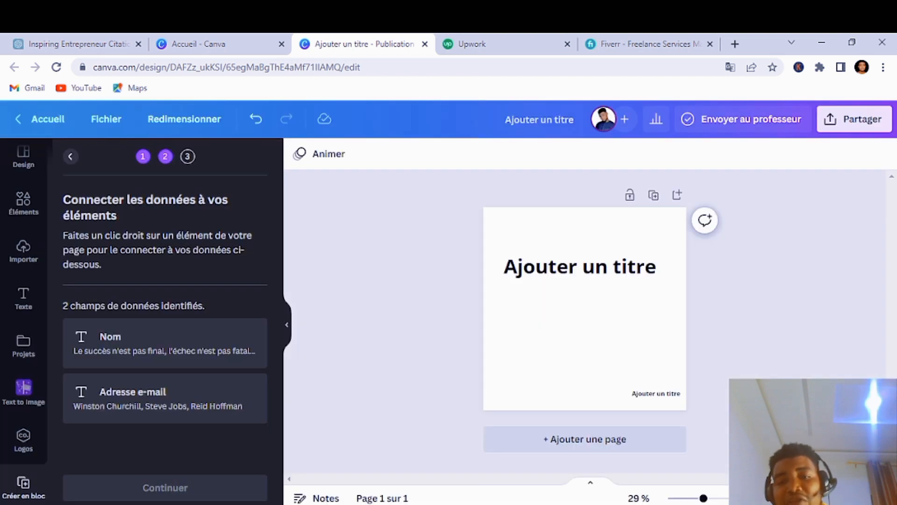
Connect the large title text on the page to the Nom data field.
{"action": "left_click", "coordinate": [558, 270]}
{"action": "right_click", "coordinate": [567, 267]}
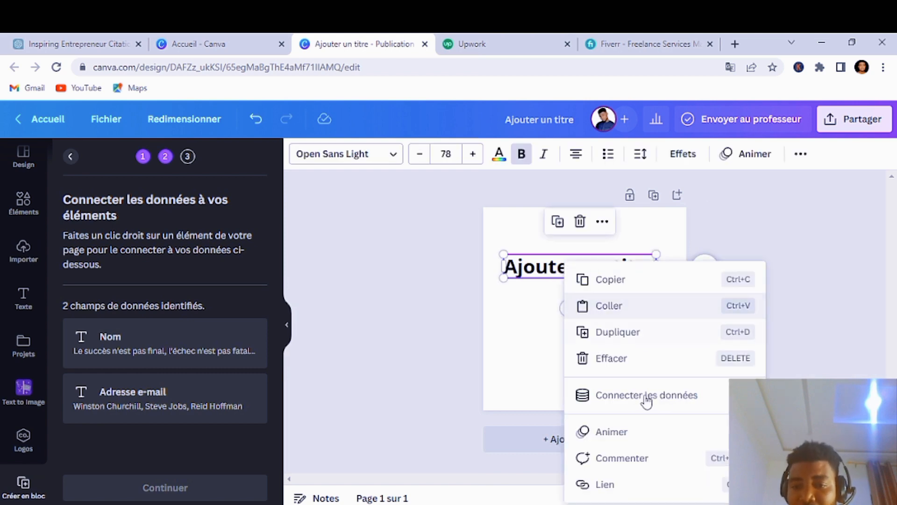
{"action": "left_click", "coordinate": [710, 395]}
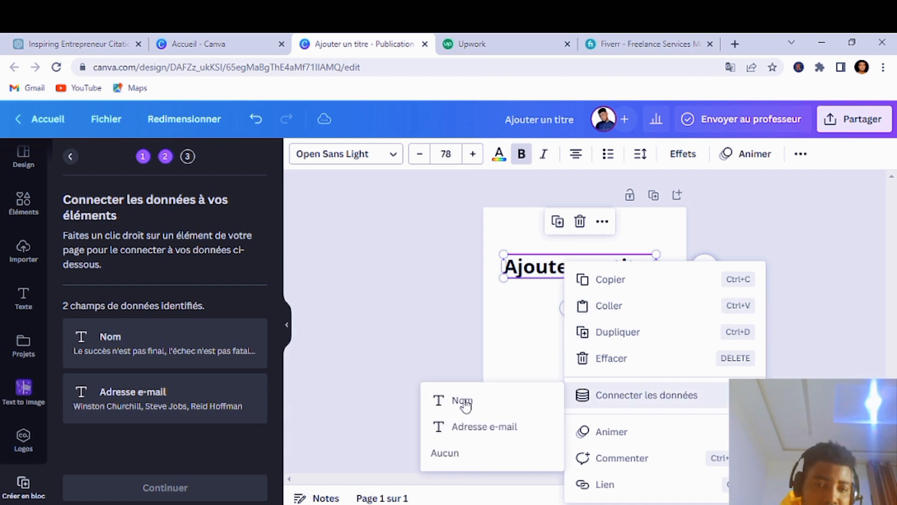
{"action": "left_click", "coordinate": [464, 404]}
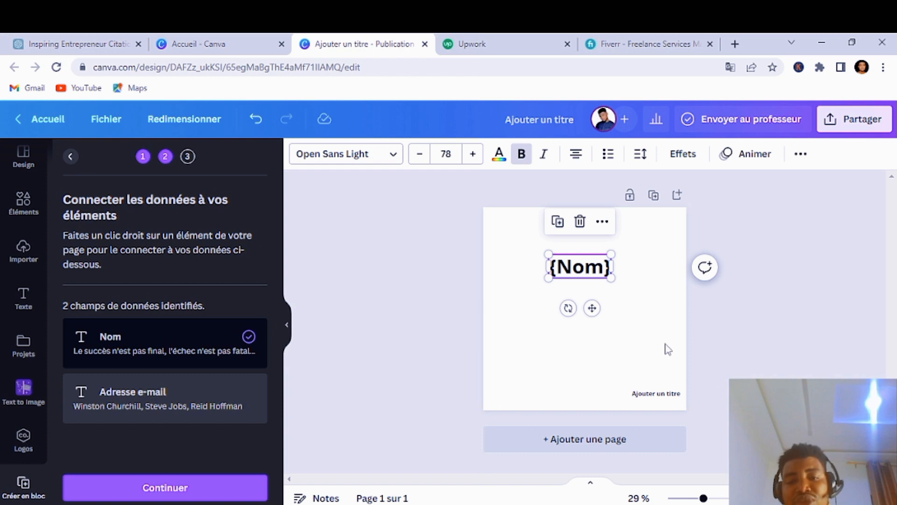
Connect the small text in the page's lower-right corner to the "Adresse e-mail" data field.
{"action": "left_click", "coordinate": [662, 395]}
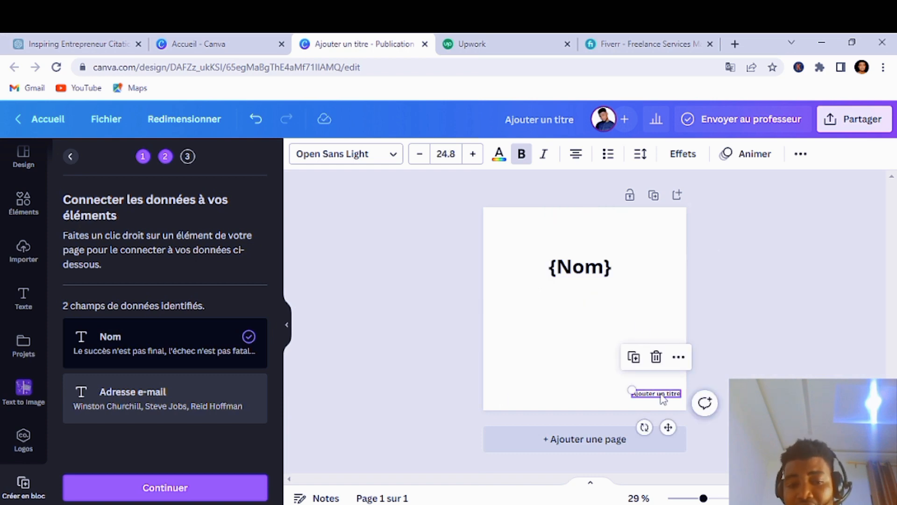
{"action": "right_click", "coordinate": [662, 398]}
{"action": "mouse_move", "coordinate": [713, 401]}
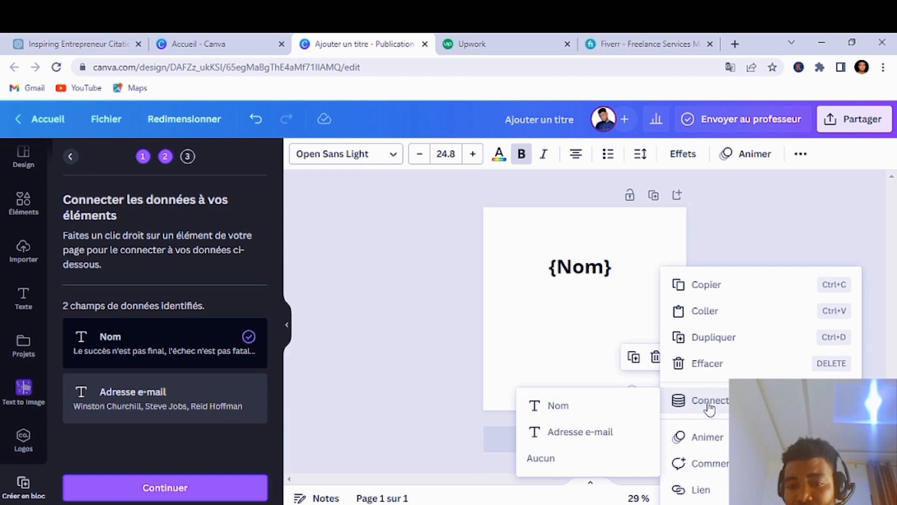
{"action": "left_click", "coordinate": [573, 432]}
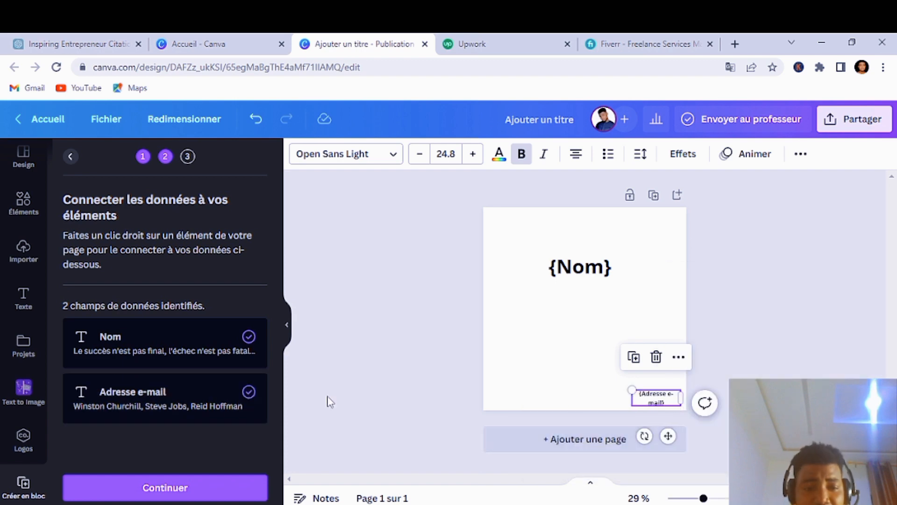
Continue to the data application stage and generate 10 pages with all quotes selected.
{"action": "left_click", "coordinate": [133, 496]}
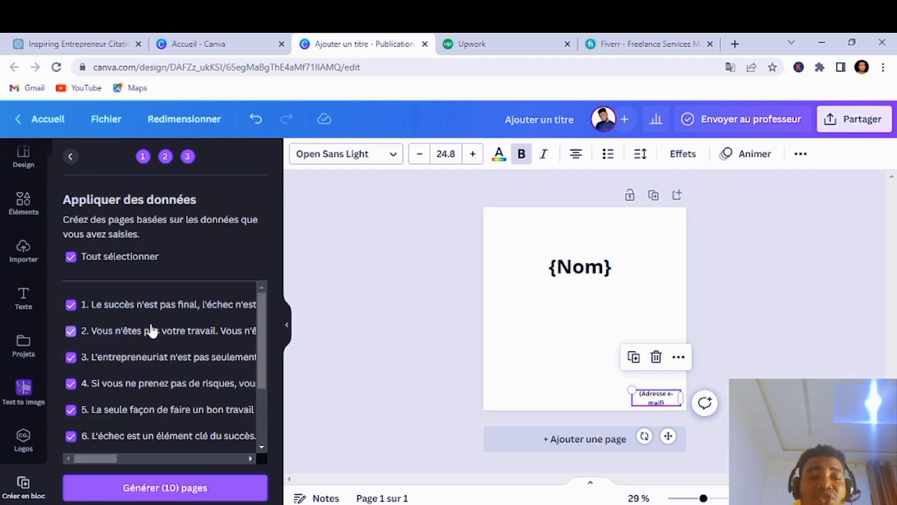
{"action": "scroll", "coordinate": [152, 330], "scroll_direction": "down", "scroll_amount": 3}
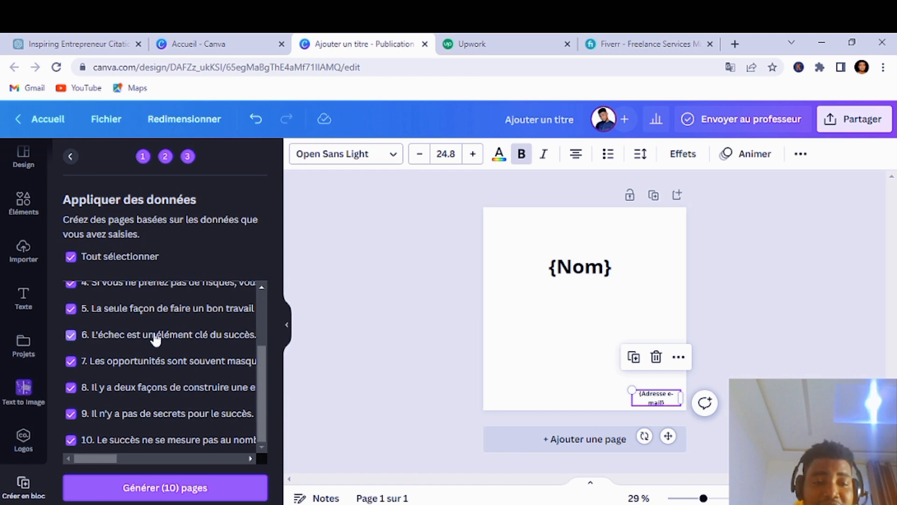
{"action": "left_click", "coordinate": [137, 488]}
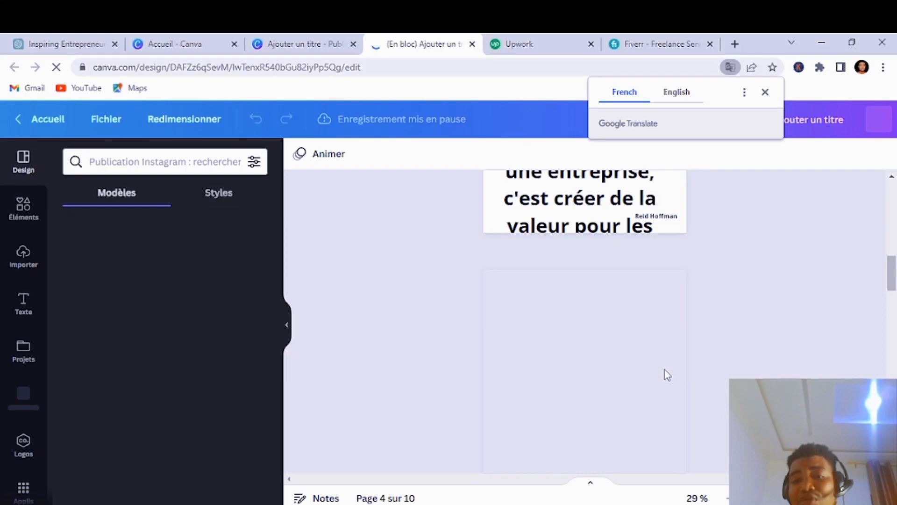
Look through the generated pages and examine how each quote and author fits on the square page.
{"action": "scroll", "coordinate": [664, 372], "scroll_direction": "down", "scroll_amount": 10}
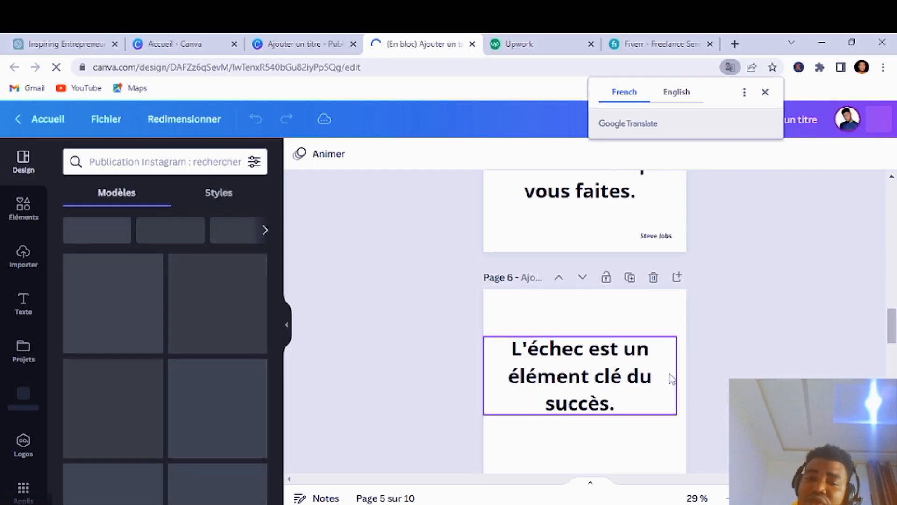
{"action": "scroll", "coordinate": [671, 376], "scroll_direction": "down", "scroll_amount": 10}
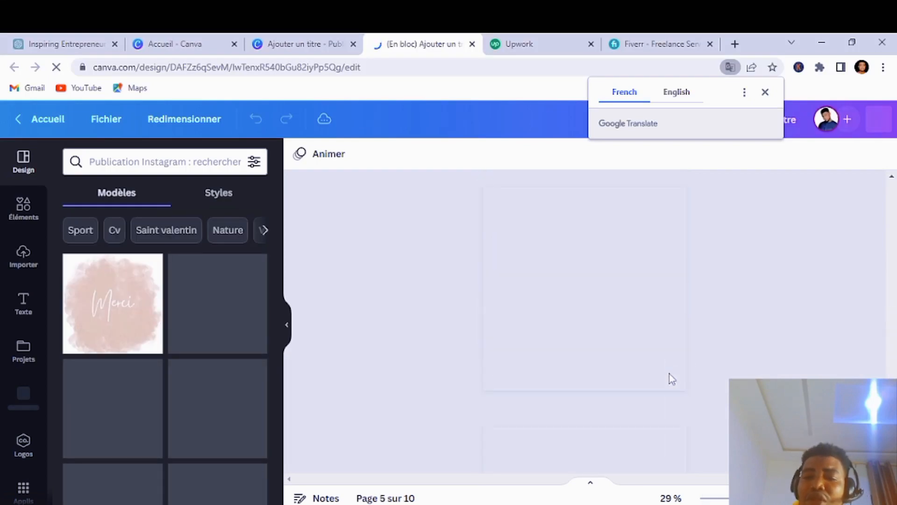
{"action": "scroll", "coordinate": [671, 377], "scroll_direction": "up", "scroll_amount": 3}
{"action": "scroll", "coordinate": [672, 378], "scroll_direction": "up", "scroll_amount": 3}
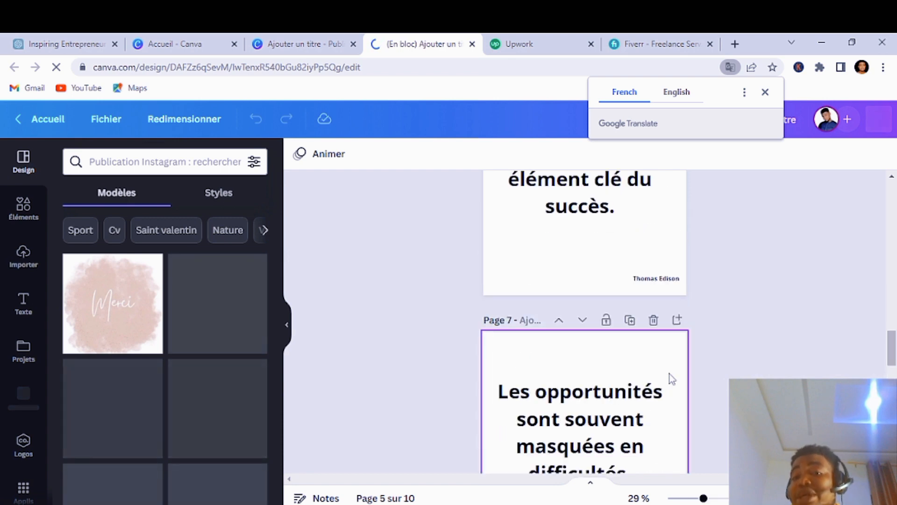
{"action": "scroll", "coordinate": [672, 379], "scroll_direction": "up", "scroll_amount": 20}
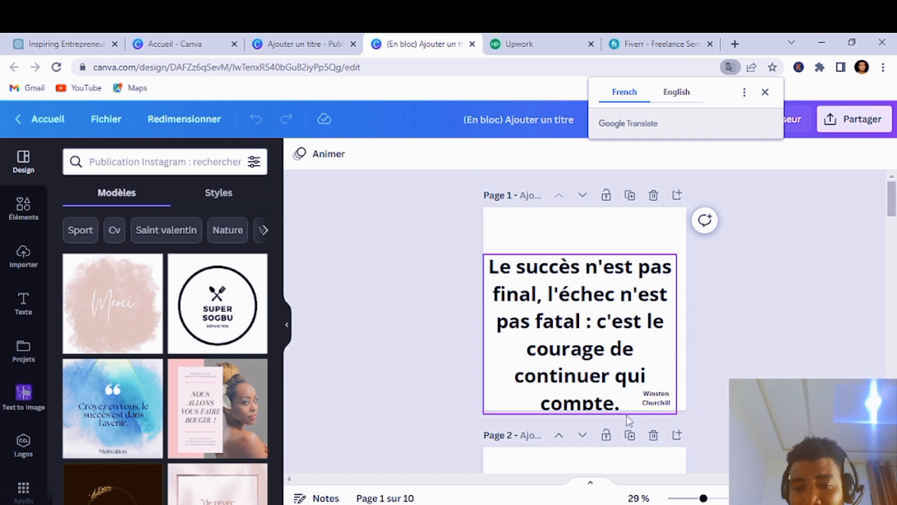
{"action": "scroll", "coordinate": [682, 421], "scroll_direction": "down", "scroll_amount": 5}
{"action": "scroll", "coordinate": [631, 337], "scroll_direction": "up", "scroll_amount": 3}
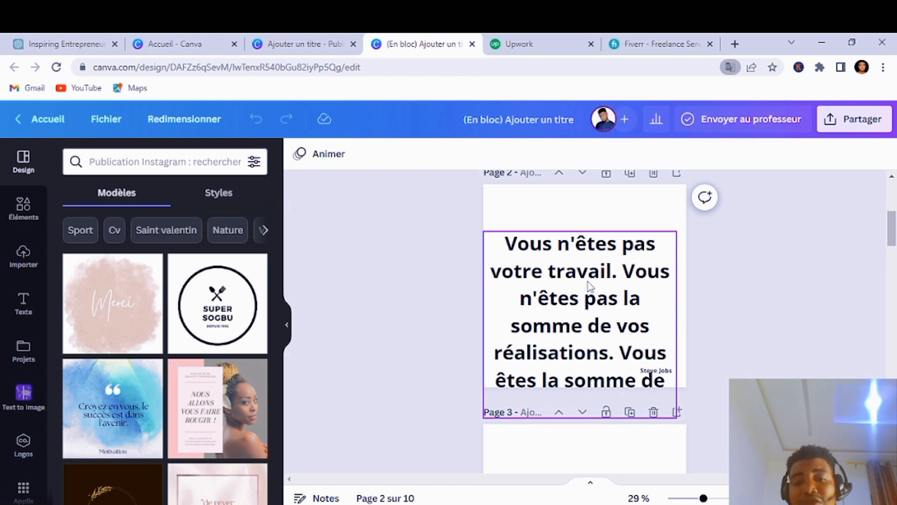
Shrink the quote text on page 2 to font size 60 and place it in the page's upper middle, above the author.
{"action": "left_click_drag", "start_coordinate": [600, 318], "coordinate": [598, 269]}
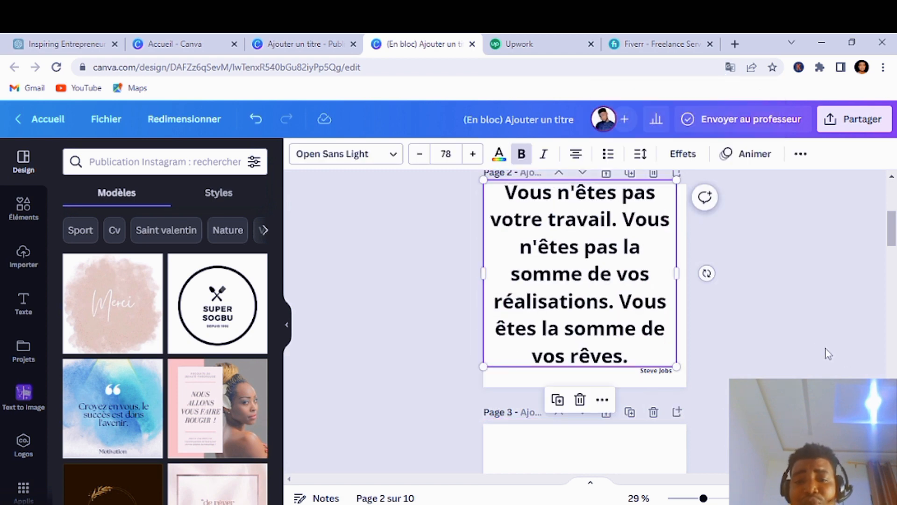
{"action": "left_click_drag", "start_coordinate": [676, 367], "coordinate": [629, 304]}
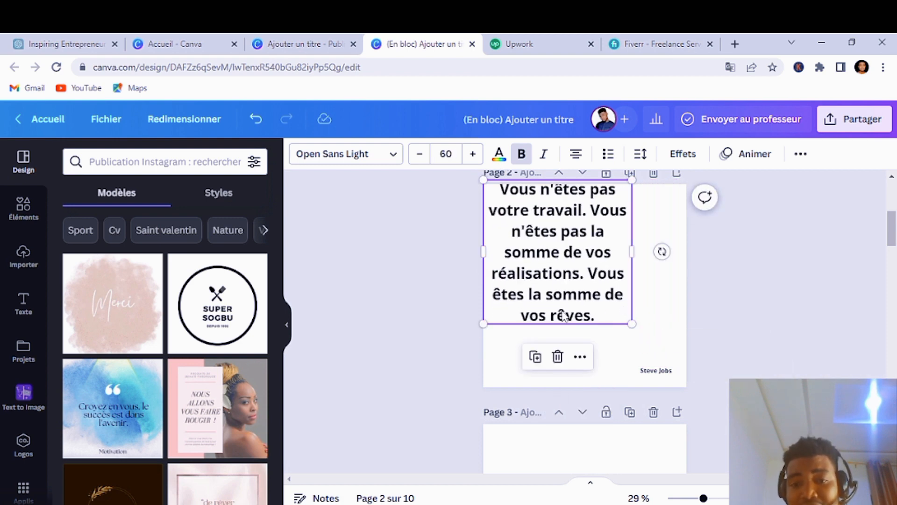
{"action": "left_click_drag", "start_coordinate": [554, 284], "coordinate": [588, 292]}
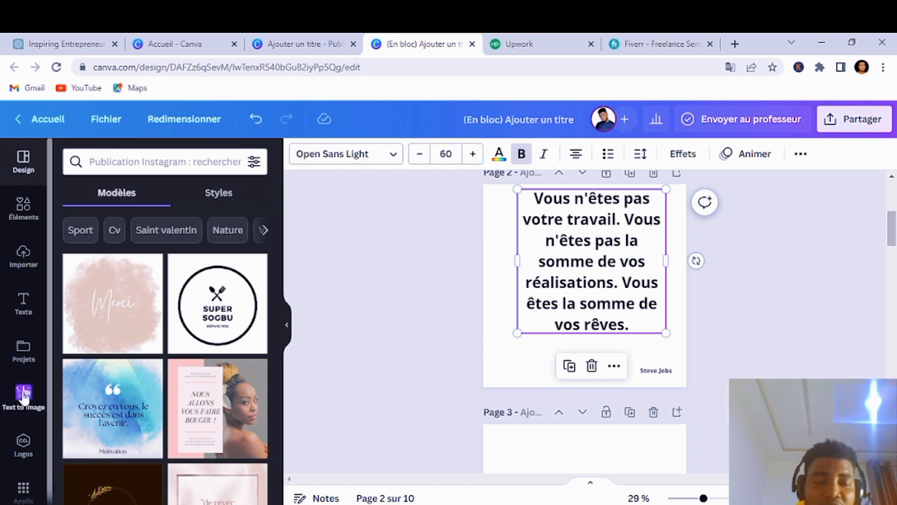
Generate images with the Text to Image app from the prompt "STEVE JOBS".
{"action": "left_click", "coordinate": [24, 489]}
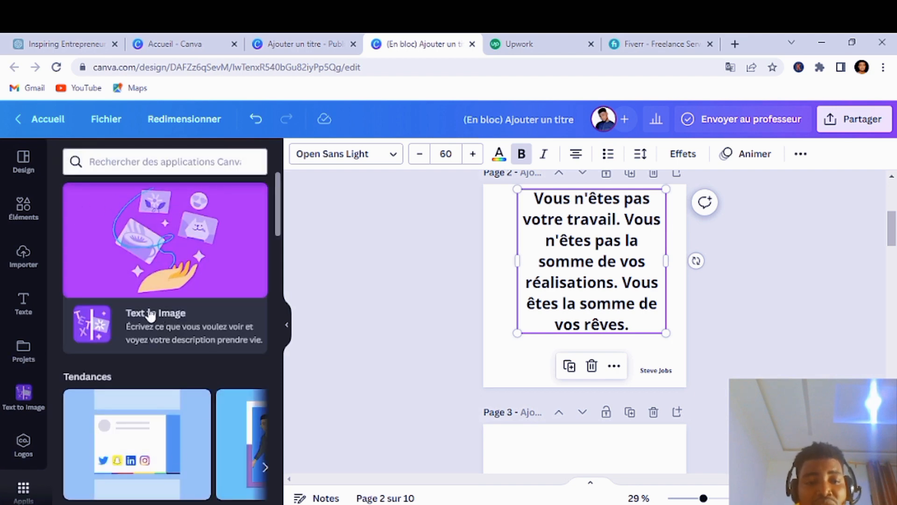
{"action": "left_click", "coordinate": [151, 233]}
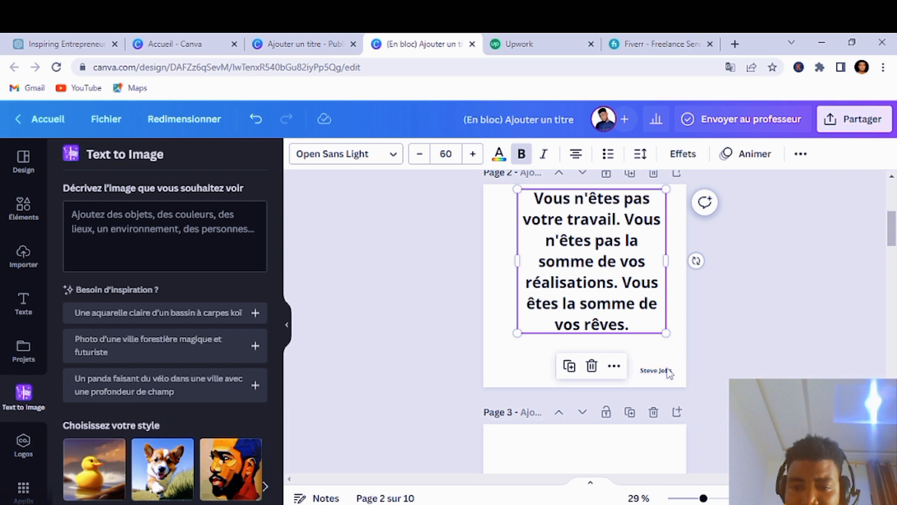
{"action": "left_click", "coordinate": [108, 213]}
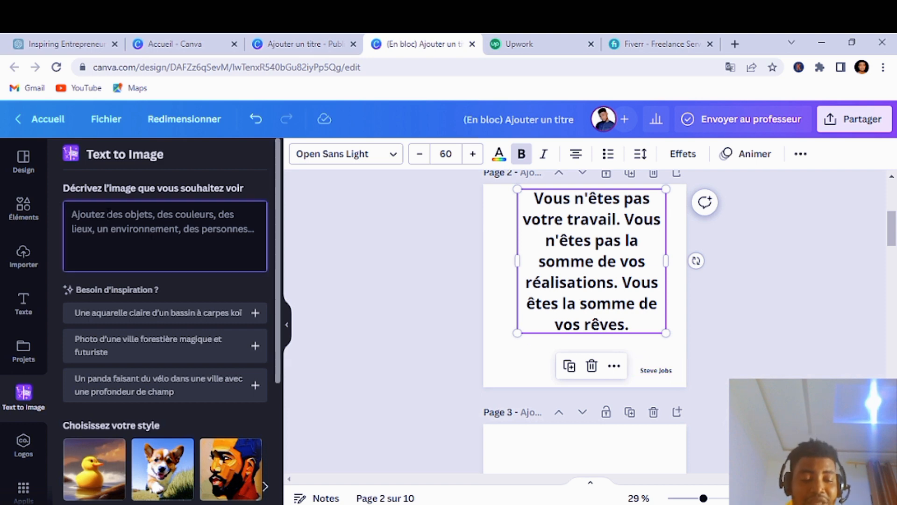
{"action": "type", "text": "STEVE "}
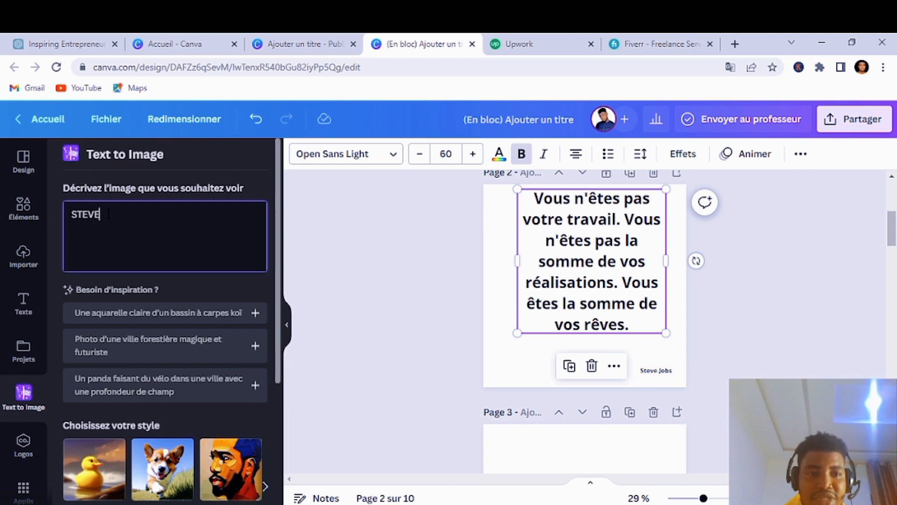
{"action": "type", "text": "JOBS"}
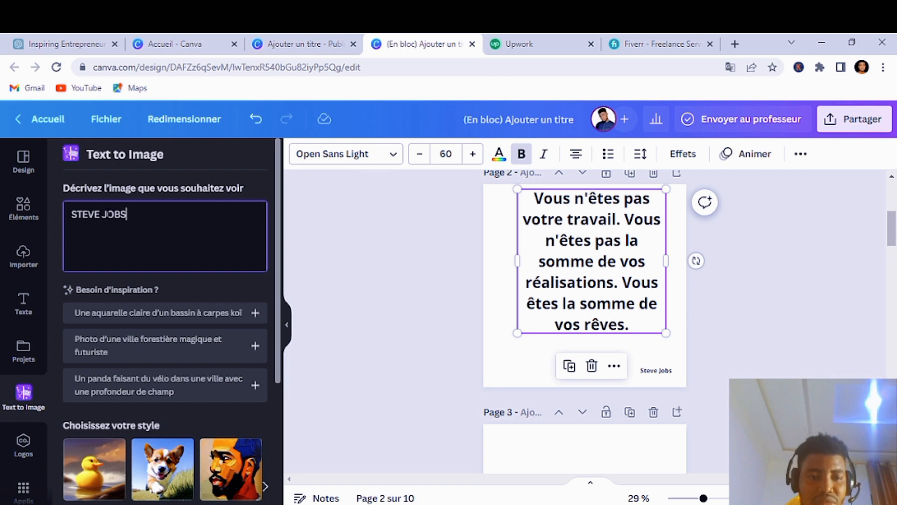
{"action": "scroll", "coordinate": [166, 321], "scroll_direction": "down", "scroll_amount": 4}
{"action": "left_click", "coordinate": [150, 488]}
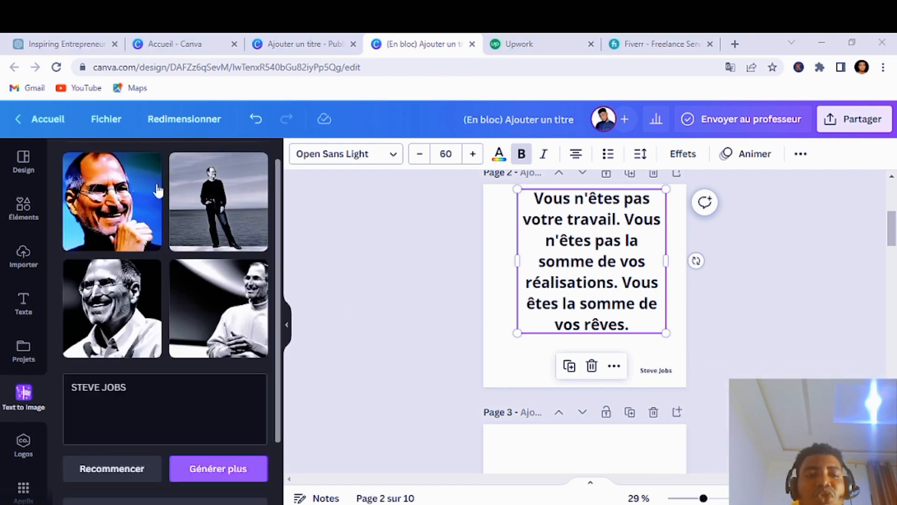
Add the generated blue-background portrait to page 2 and generate another set of images from the same prompt.
{"action": "left_click", "coordinate": [109, 216]}
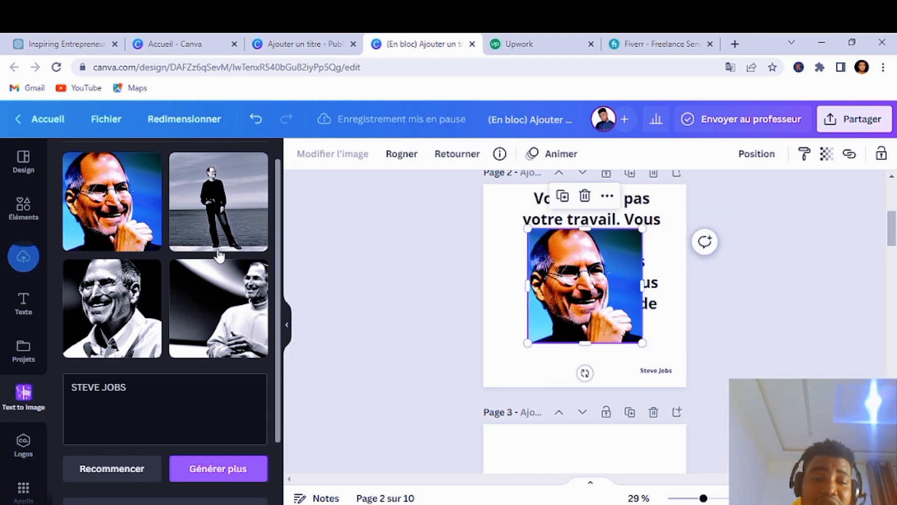
{"action": "scroll", "coordinate": [219, 255], "scroll_direction": "down", "scroll_amount": 2}
{"action": "left_click", "coordinate": [209, 378]}
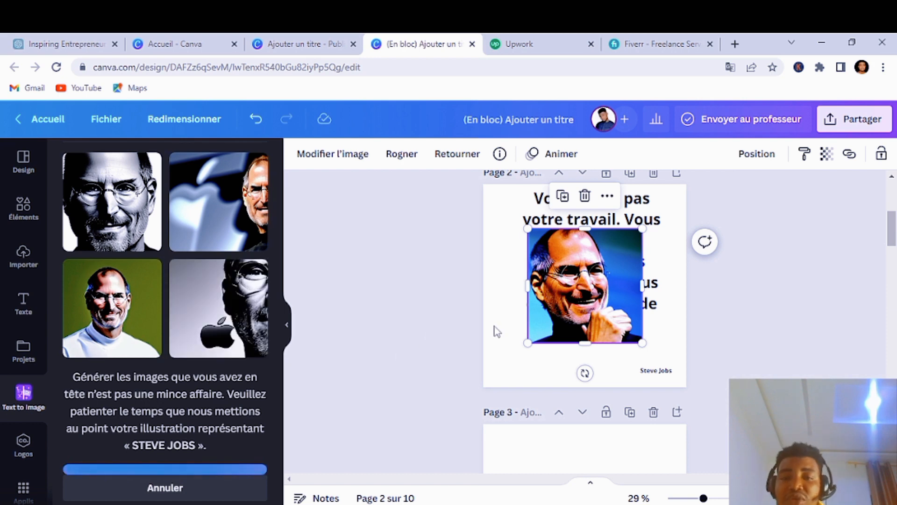
Insert the green-background Steve Jobs portrait on page 2, place it in the page's lower-left corner and shrink it slightly.
{"action": "left_click", "coordinate": [104, 319]}
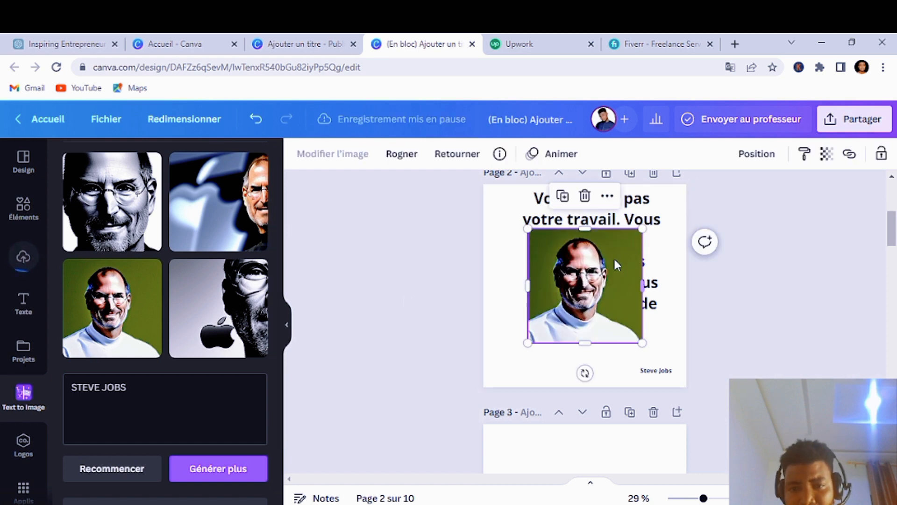
{"action": "left_click_drag", "start_coordinate": [623, 261], "coordinate": [573, 318]}
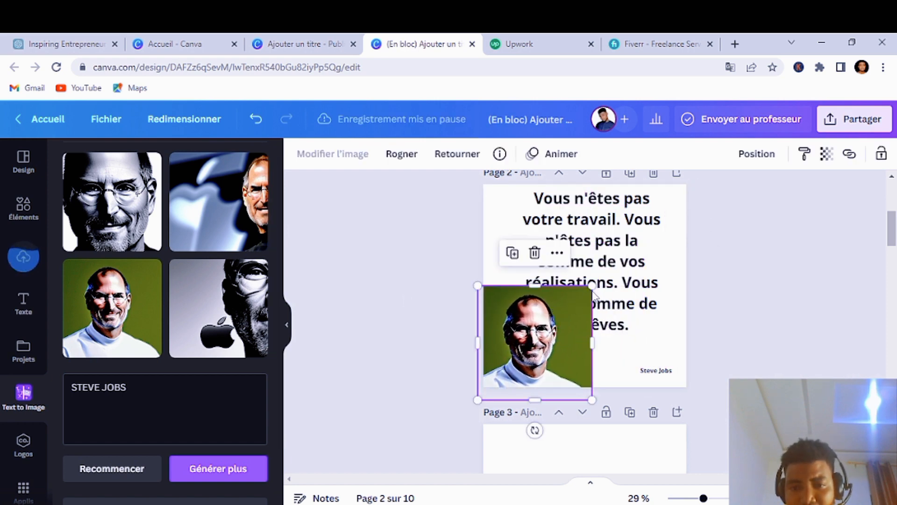
{"action": "left_click_drag", "start_coordinate": [591, 287], "coordinate": [585, 293]}
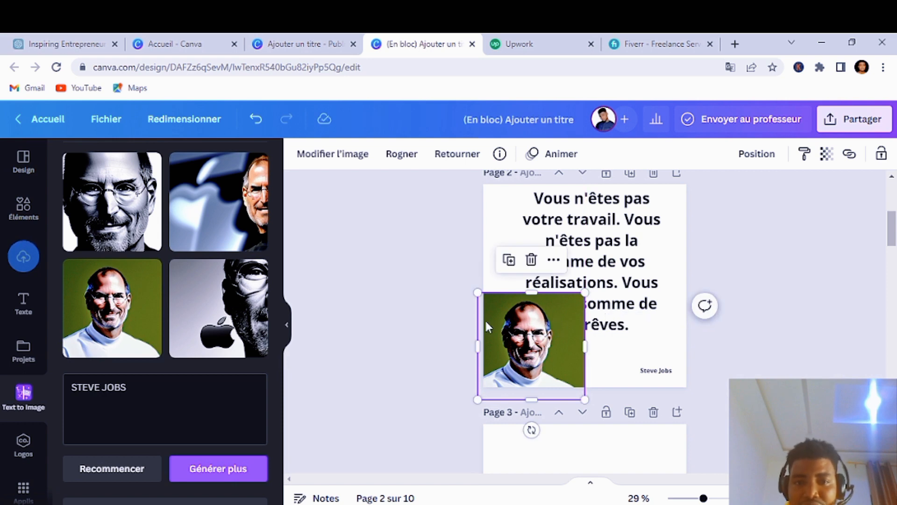
Remove the green background from the Steve Jobs portrait on page 2 with the background remover.
{"action": "left_click", "coordinate": [328, 160]}
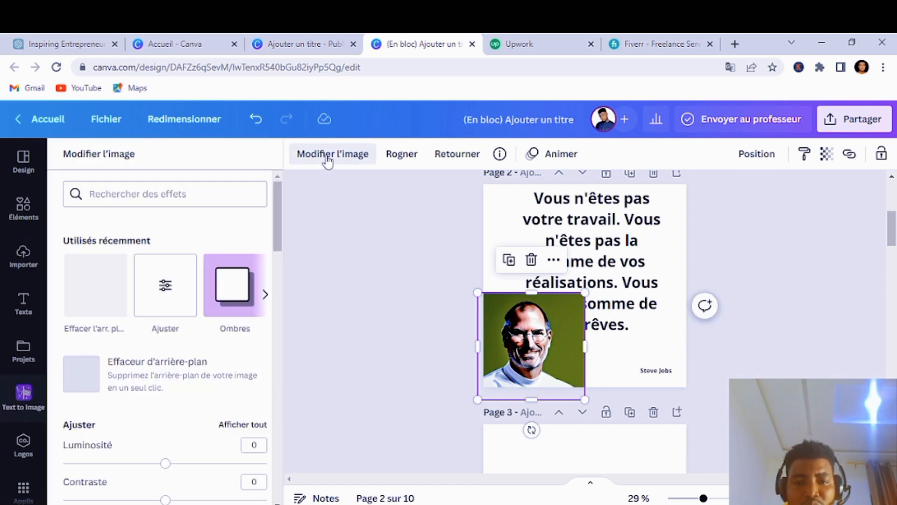
{"action": "left_click", "coordinate": [175, 365]}
{"action": "left_click", "coordinate": [213, 488]}
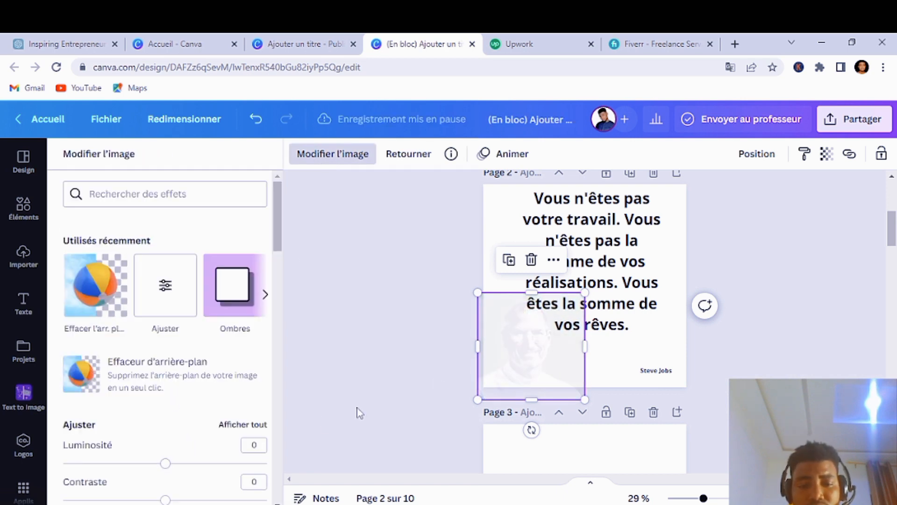
Shrink the quote text on page 3 to font size 65.8 and move it up above the author's name.
{"action": "scroll", "coordinate": [634, 372], "scroll_direction": "down", "scroll_amount": 5}
{"action": "scroll", "coordinate": [633, 425], "scroll_direction": "down", "scroll_amount": 1}
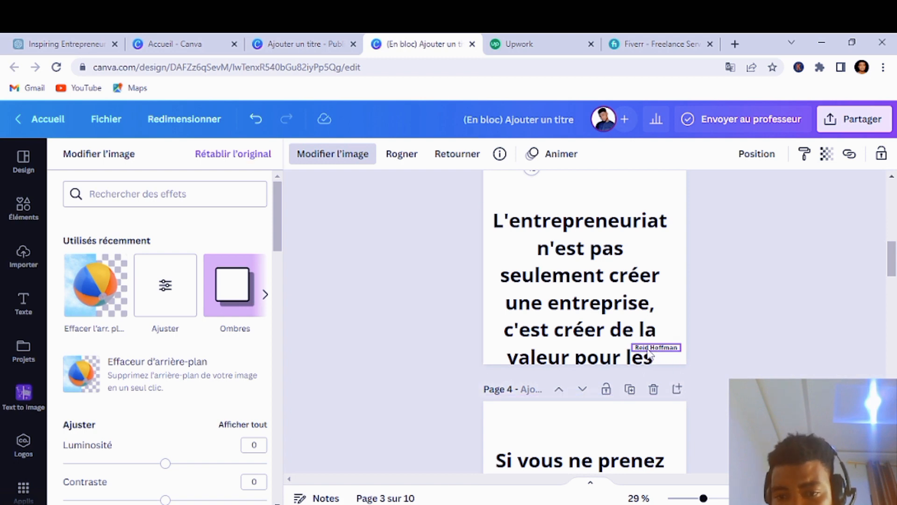
{"action": "left_click", "coordinate": [568, 343]}
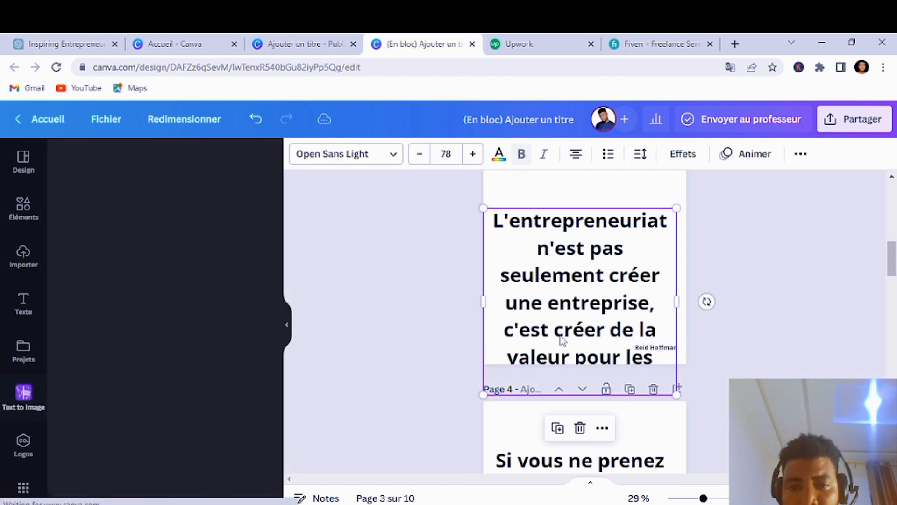
{"action": "left_click_drag", "start_coordinate": [484, 209], "coordinate": [514, 237]}
{"action": "left_click_drag", "start_coordinate": [581, 330], "coordinate": [559, 259]}
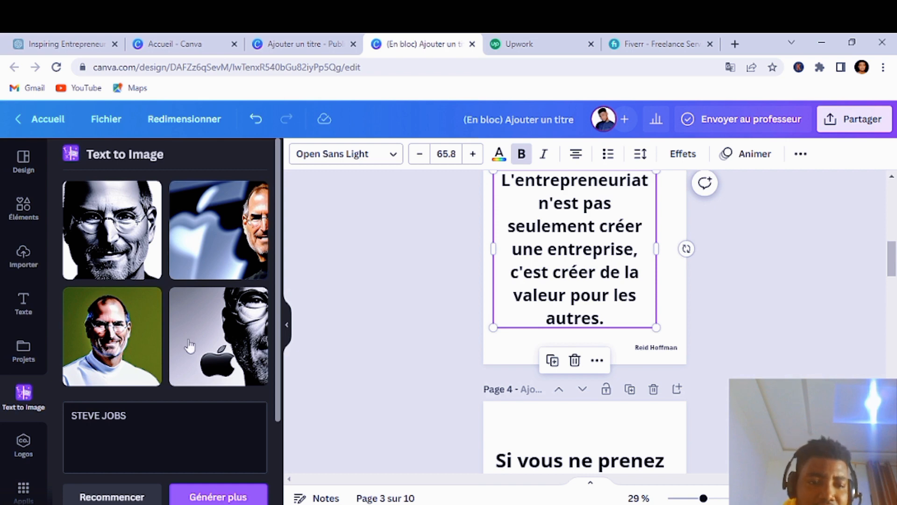
Replace the Text to Image prompt with "REID ROFFMAN" and generate a new set of images.
{"action": "triple_click", "coordinate": [155, 415]}
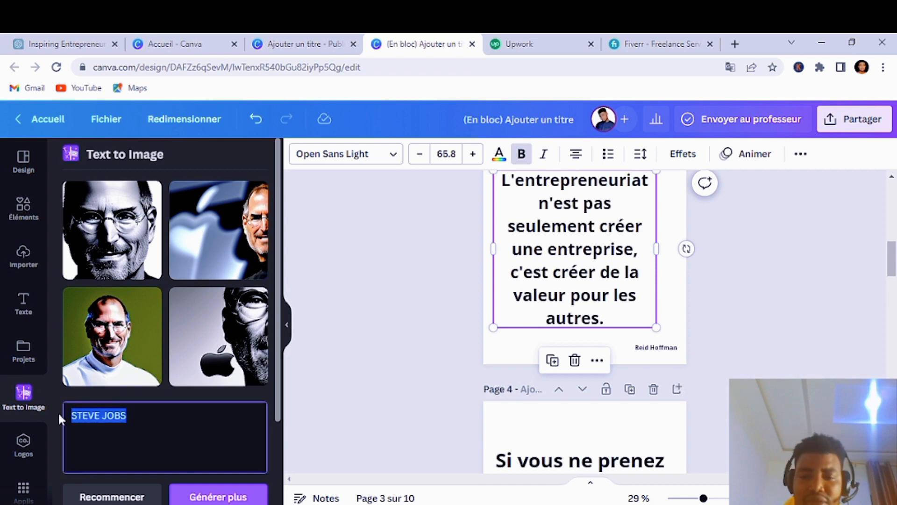
{"action": "key", "text": "BackSpace"}
{"action": "type", "text": "RE"}
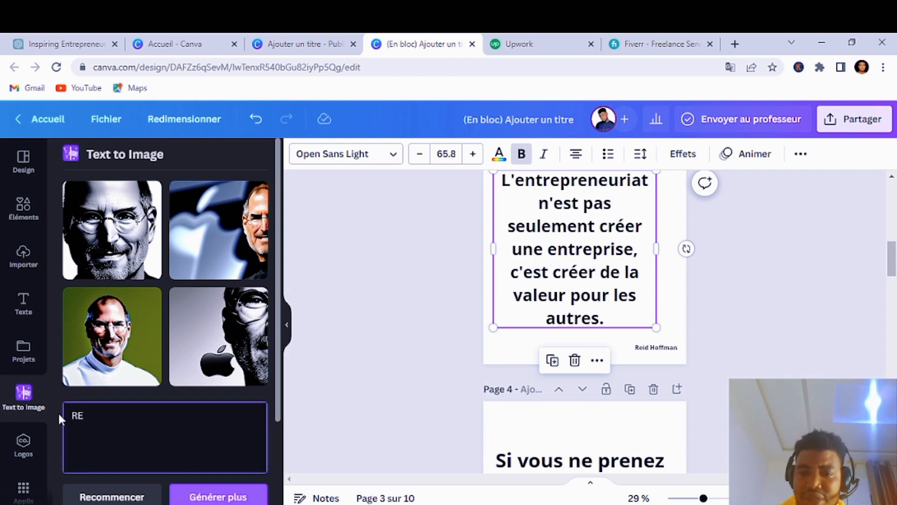
{"action": "type", "text": "ID RO"}
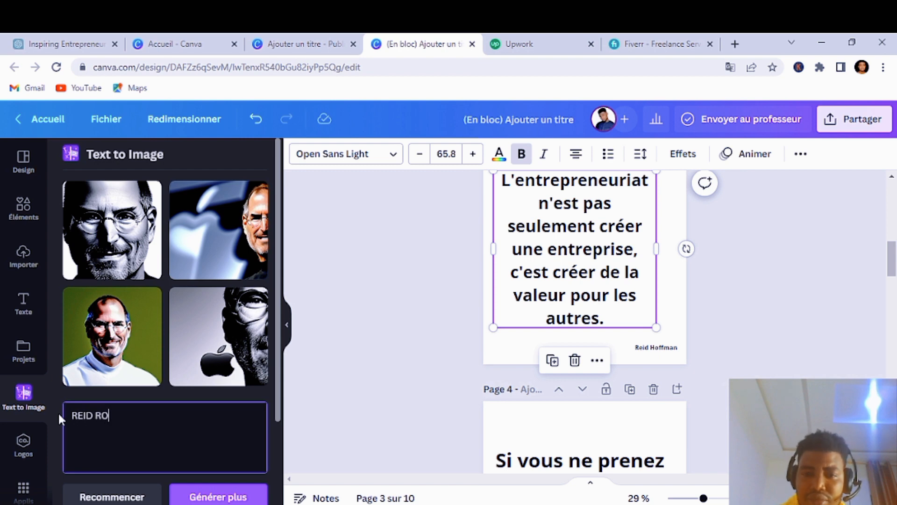
{"action": "type", "text": "FF"}
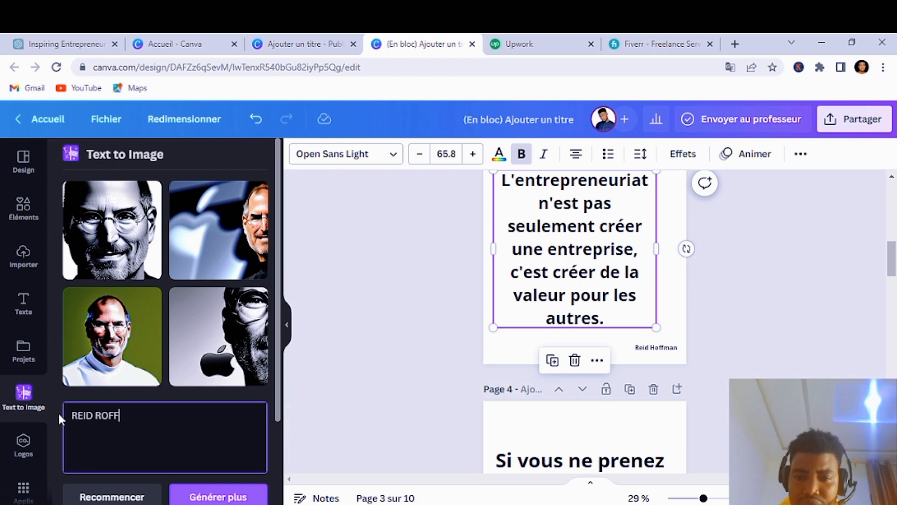
{"action": "type", "text": "MAN"}
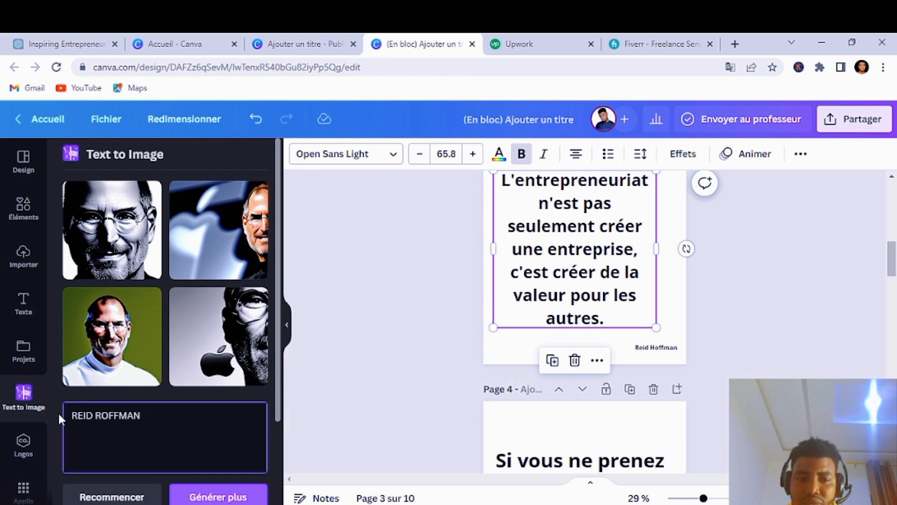
{"action": "scroll", "coordinate": [208, 444], "scroll_direction": "down", "scroll_amount": 2}
{"action": "left_click", "coordinate": [207, 444]}
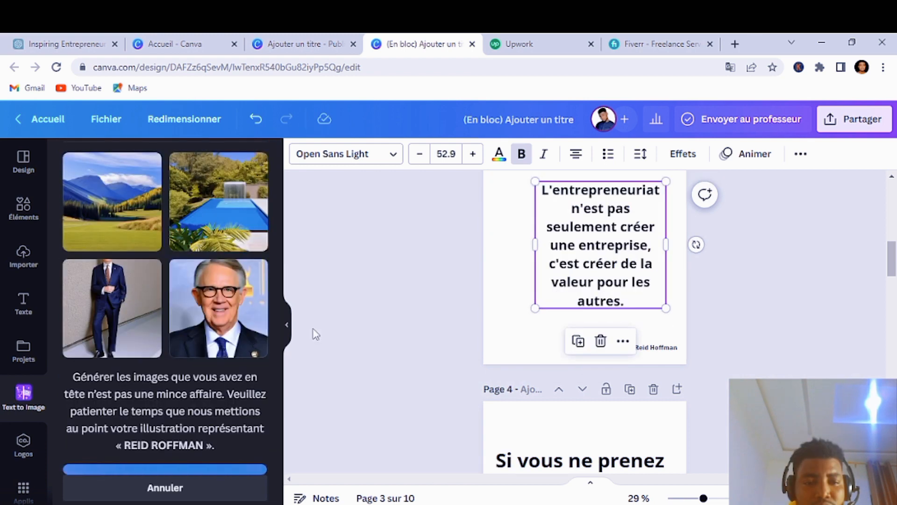
Place the generated portrait of the man in glasses in page 3's lower-left corner and remove its background.
{"action": "left_click", "coordinate": [219, 317]}
{"action": "left_click_drag", "start_coordinate": [565, 290], "coordinate": [535, 320]}
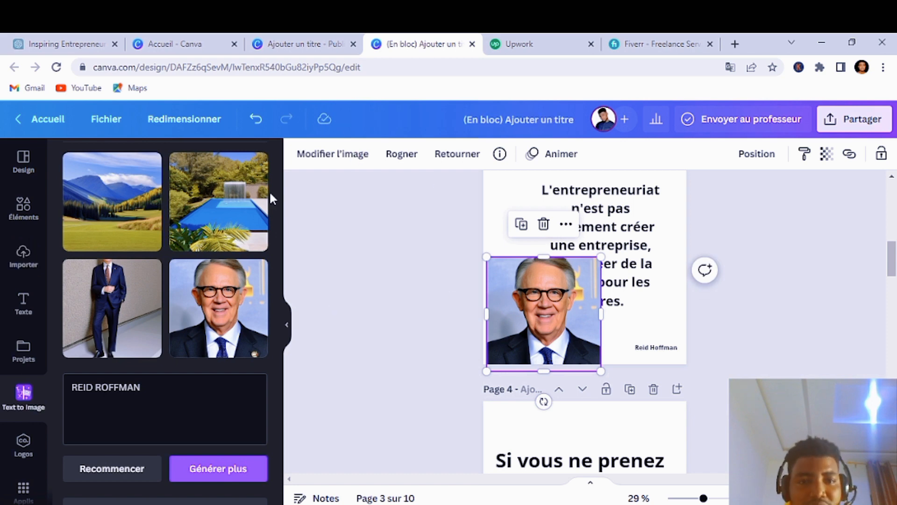
{"action": "left_click", "coordinate": [352, 156]}
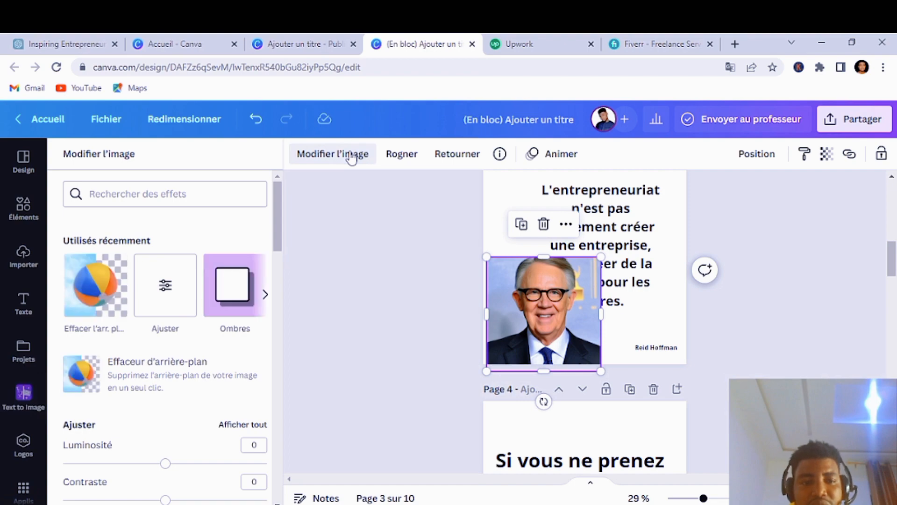
{"action": "left_click", "coordinate": [168, 374]}
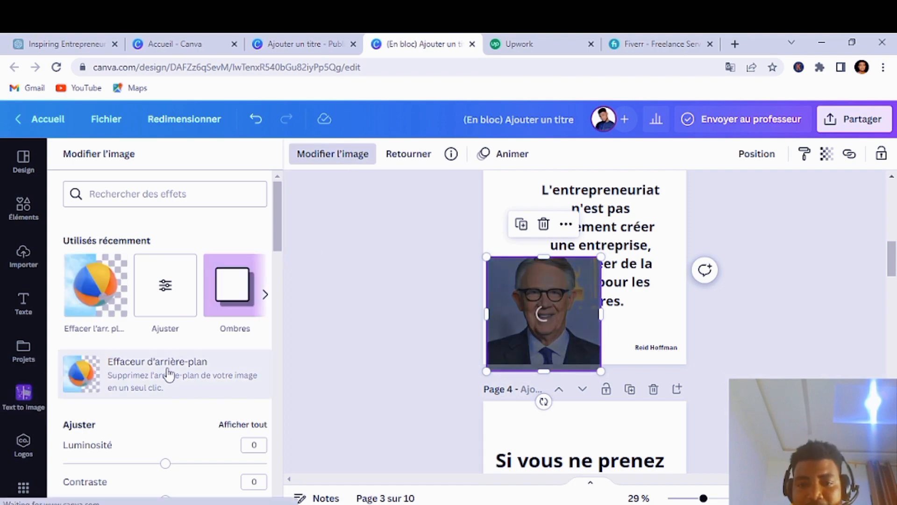
{"action": "left_click", "coordinate": [537, 416]}
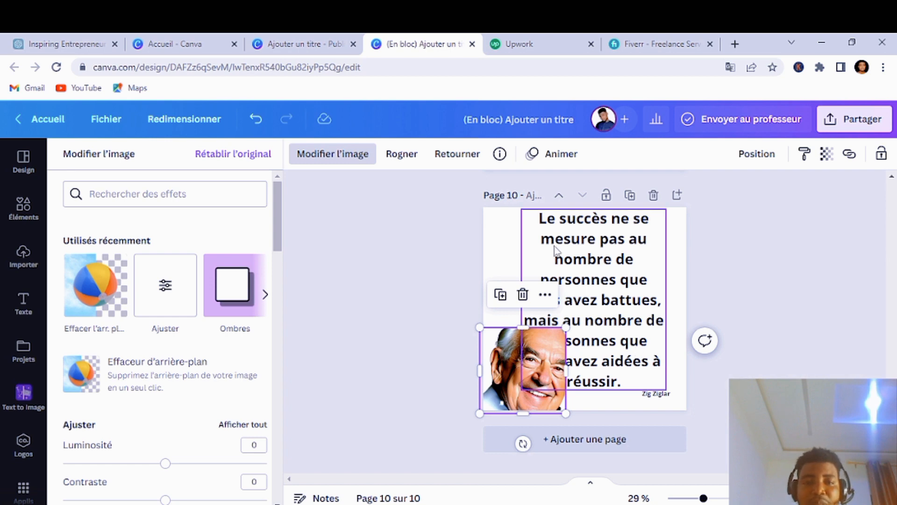
Shrink the portrait in page 10's lower-left corner so that it covers less of the quote.
{"action": "left_click", "coordinate": [603, 279]}
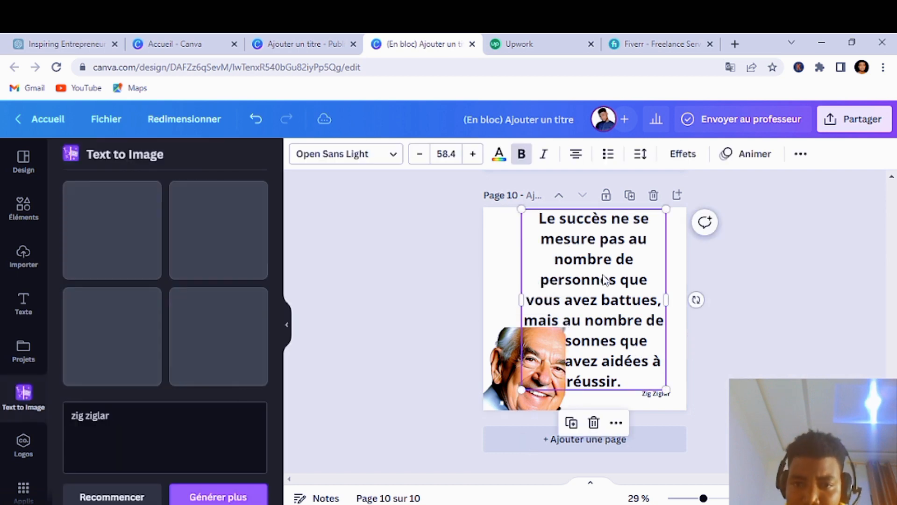
{"action": "left_click", "coordinate": [347, 159]}
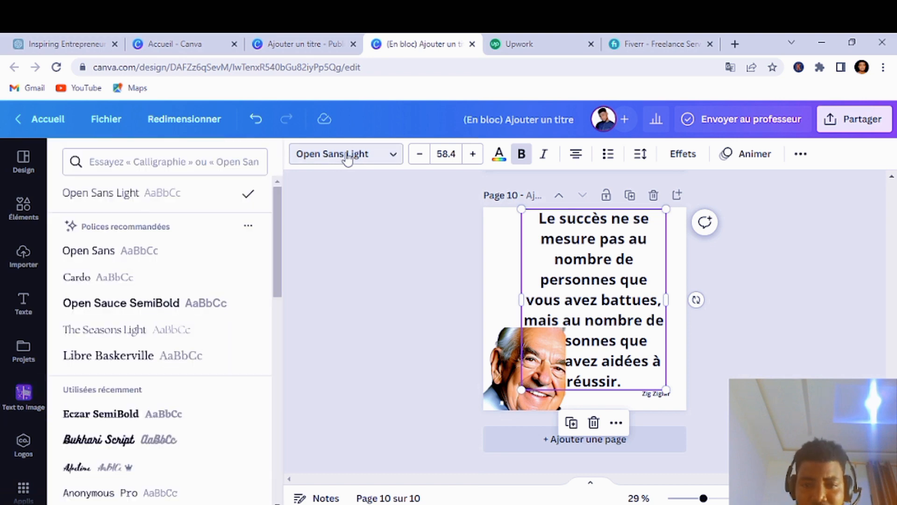
{"action": "left_click", "coordinate": [507, 366]}
{"action": "left_click_drag", "start_coordinate": [566, 327], "coordinate": [537, 356]}
Set page 10's background to the light green from the brand color palette.
{"action": "left_click", "coordinate": [493, 248]}
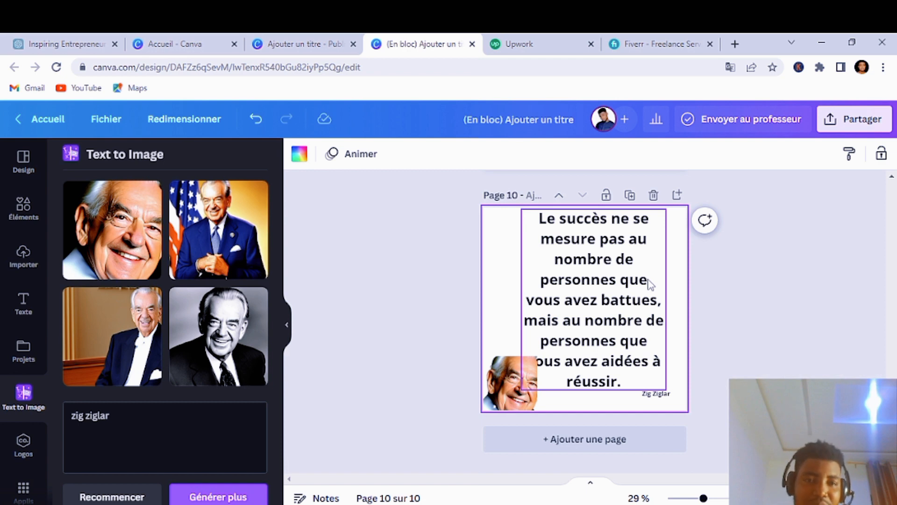
{"action": "left_click", "coordinate": [295, 159]}
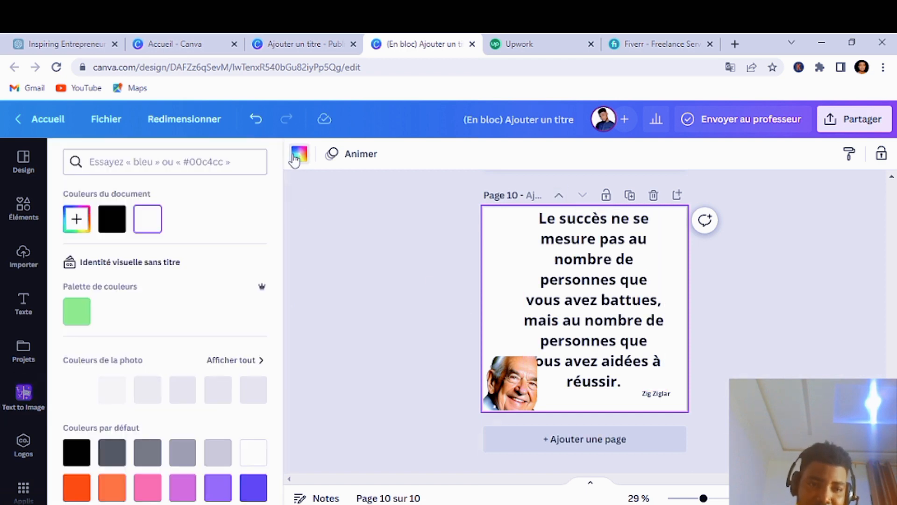
{"action": "left_click", "coordinate": [78, 313]}
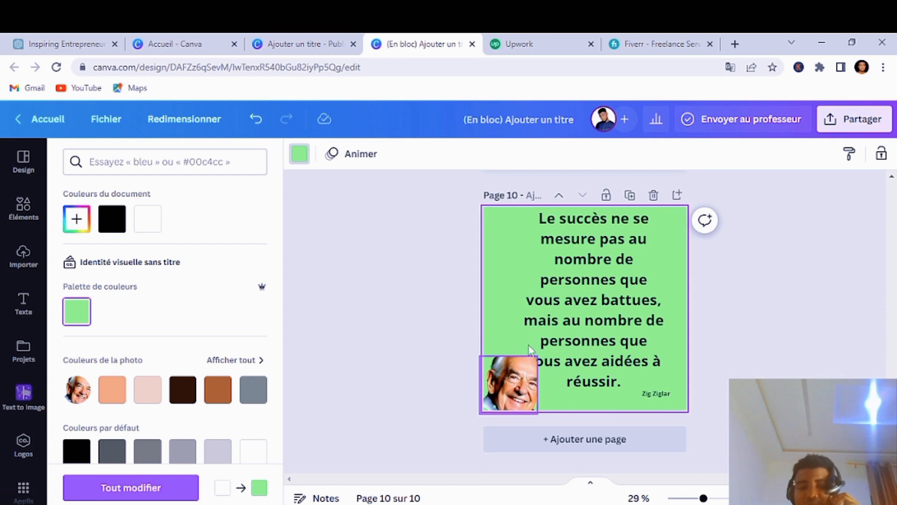
Replace the color portrait on page 10 with the generated black-and-white Zig Ziglar portrait.
{"action": "left_click", "coordinate": [545, 367]}
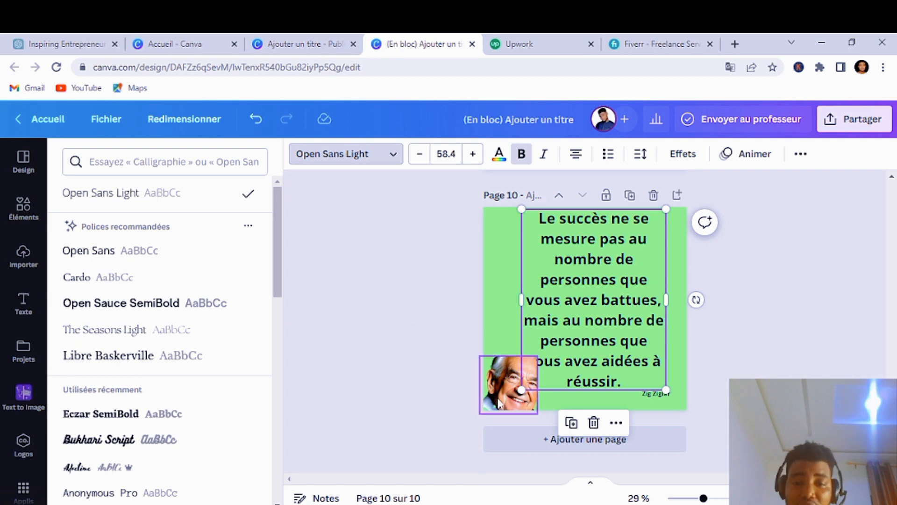
{"action": "left_click", "coordinate": [524, 396]}
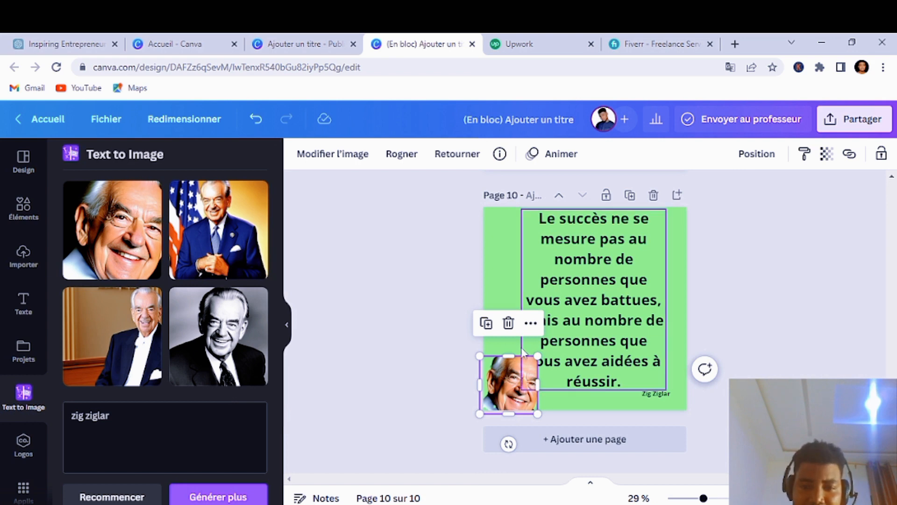
{"action": "key", "text": "Delete"}
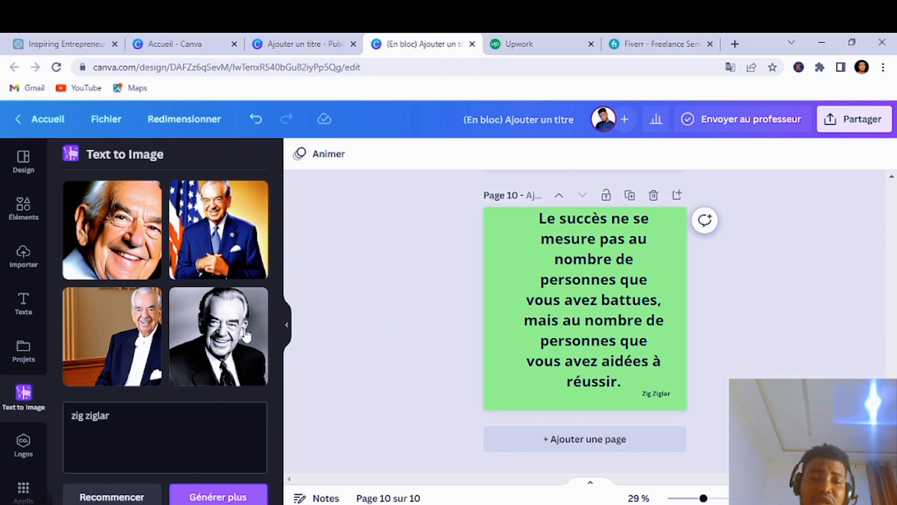
{"action": "left_click", "coordinate": [227, 335]}
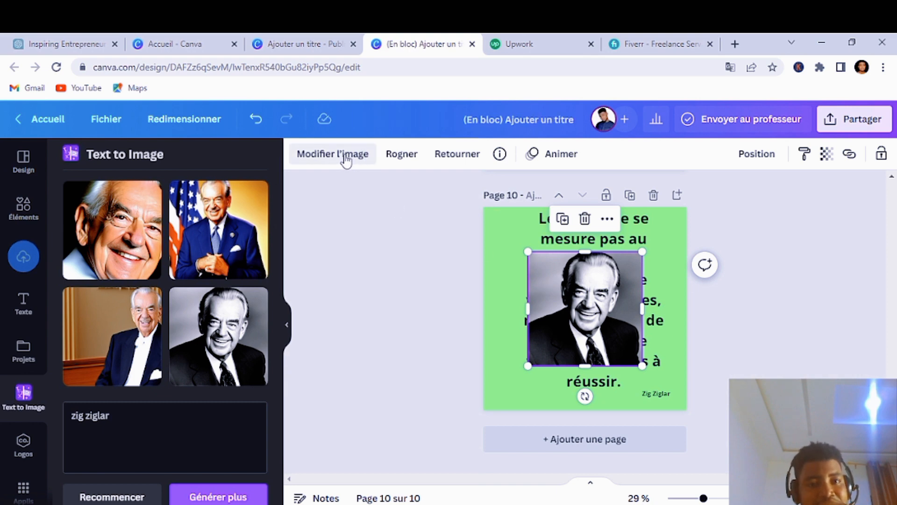
Place the black-and-white portrait without its background in page 10's lower-left corner and shrink the quote to size 54.4.
{"action": "left_click", "coordinate": [348, 156]}
{"action": "left_click", "coordinate": [666, 207]}
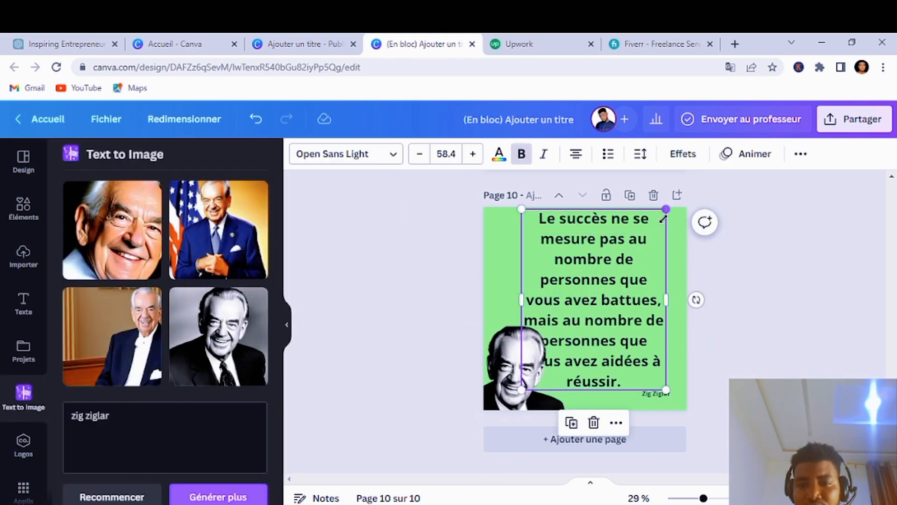
{"action": "left_click_drag", "start_coordinate": [664, 212], "coordinate": [657, 219]}
{"action": "left_click_drag", "start_coordinate": [561, 308], "coordinate": [571, 295]}
Change the font of page 10's quote to Arapey.
{"action": "left_click", "coordinate": [350, 161]}
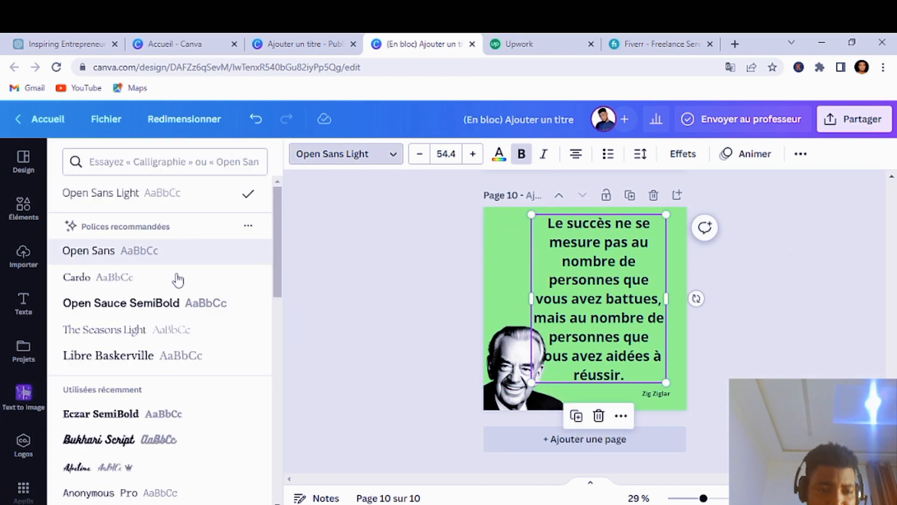
{"action": "scroll", "coordinate": [178, 271], "scroll_direction": "down", "scroll_amount": 5}
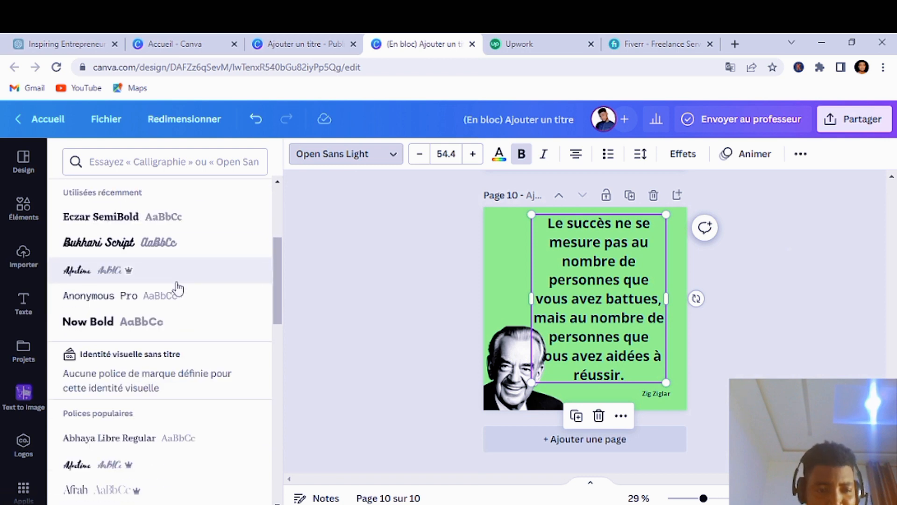
{"action": "scroll", "coordinate": [178, 288], "scroll_direction": "up", "scroll_amount": 1}
{"action": "scroll", "coordinate": [178, 289], "scroll_direction": "down", "scroll_amount": 3}
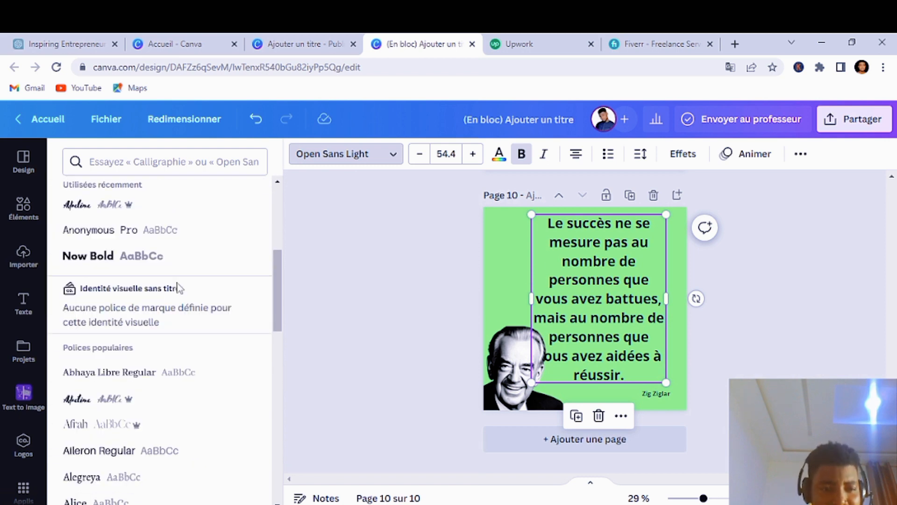
{"action": "scroll", "coordinate": [179, 289], "scroll_direction": "down", "scroll_amount": 2}
{"action": "scroll", "coordinate": [179, 289], "scroll_direction": "down", "scroll_amount": 4}
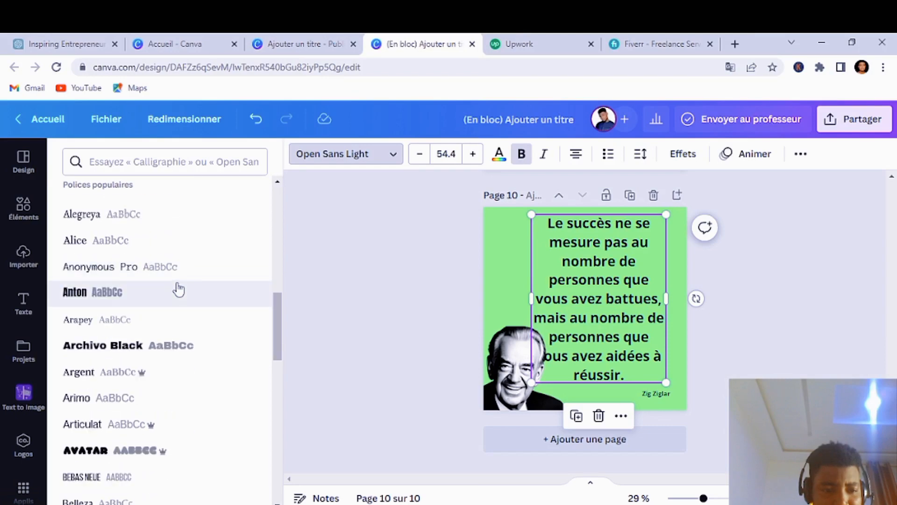
{"action": "left_click", "coordinate": [167, 248]}
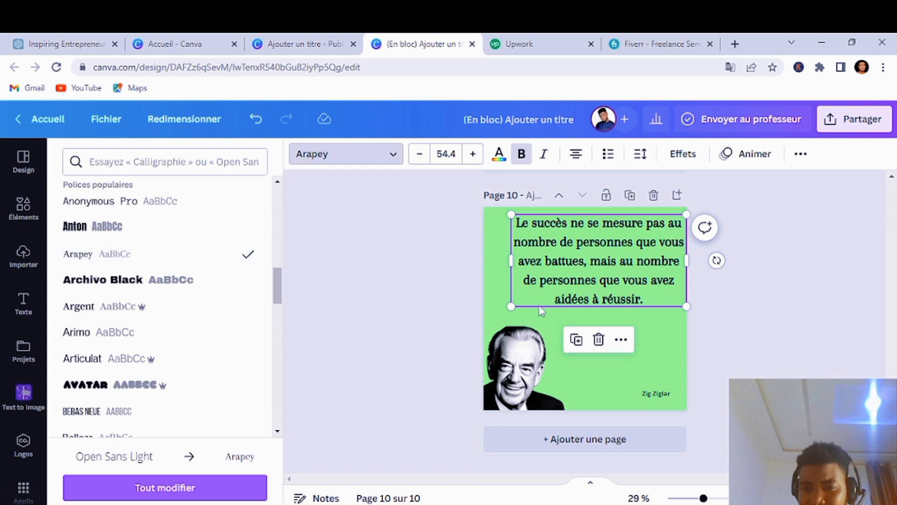
Enlarge page 10's quote to size 56.7 and move it down to just above the portrait.
{"action": "left_click_drag", "start_coordinate": [508, 308], "coordinate": [504, 310]}
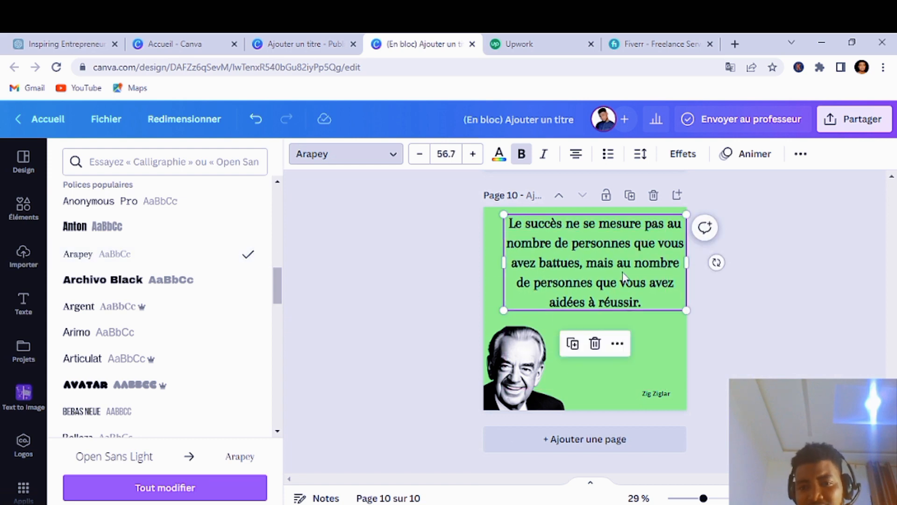
{"action": "left_click_drag", "start_coordinate": [624, 272], "coordinate": [617, 286]}
{"action": "left_click", "coordinate": [636, 393]}
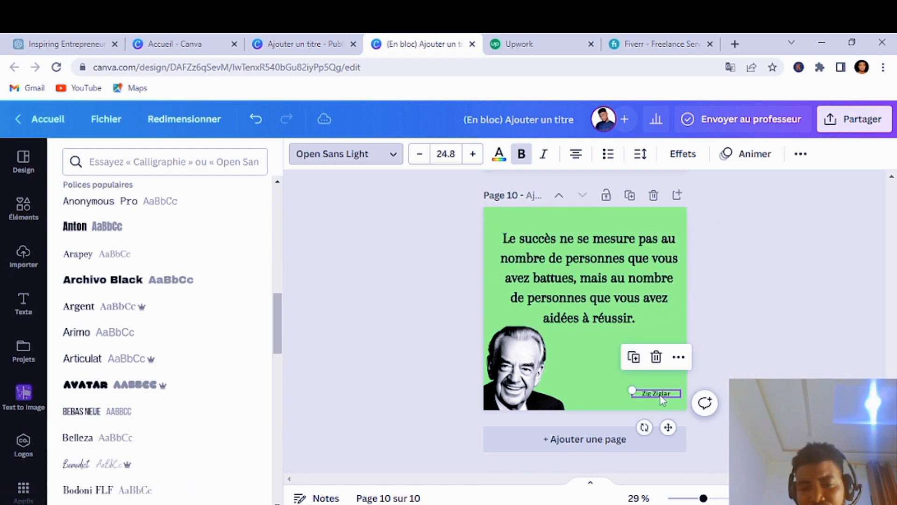
{"action": "left_click", "coordinate": [610, 296]}
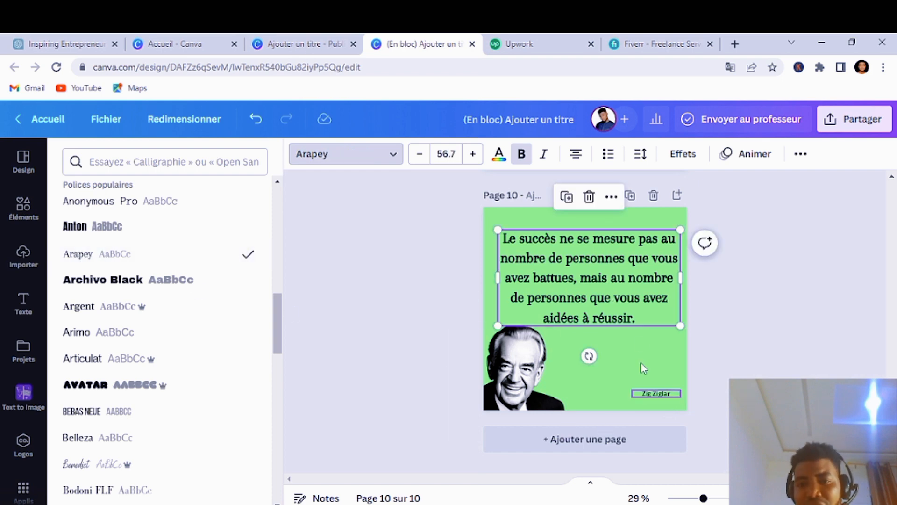
Change the font of page 9's quote to Arapey.
{"action": "scroll", "coordinate": [742, 320], "scroll_direction": "up", "scroll_amount": 3}
{"action": "scroll", "coordinate": [746, 321], "scroll_direction": "up", "scroll_amount": 3}
{"action": "left_click", "coordinate": [598, 341]}
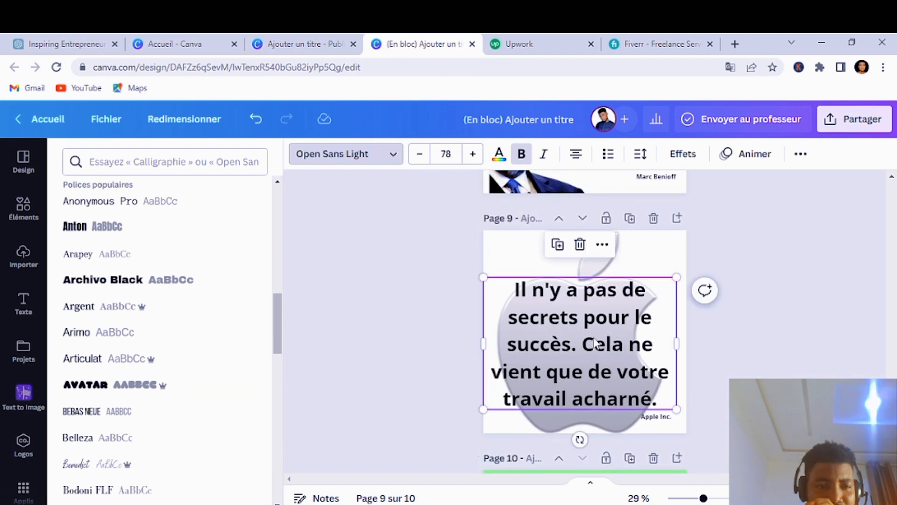
{"action": "left_click", "coordinate": [86, 255]}
Apply the Arapey font to the quotes on pages 8 through 1 and size page 1's Churchill portrait to 518 by 518.
{"action": "scroll", "coordinate": [701, 288], "scroll_direction": "up", "scroll_amount": 3}
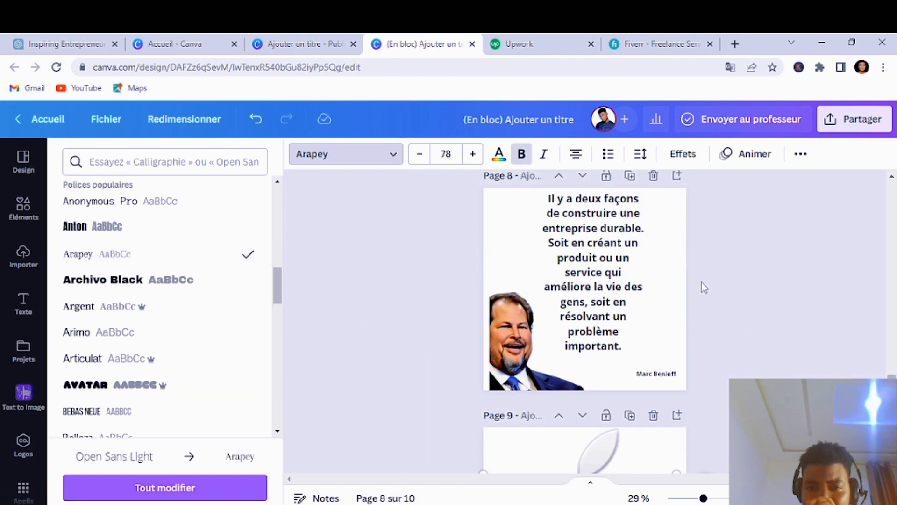
{"action": "key", "text": "ctrl+z"}
{"action": "key", "text": "ctrl+z"}
{"action": "key", "text": "ctrl+z"}
{"action": "key", "text": "ctrl+z"}
{"action": "key", "text": "ctrl+z"}
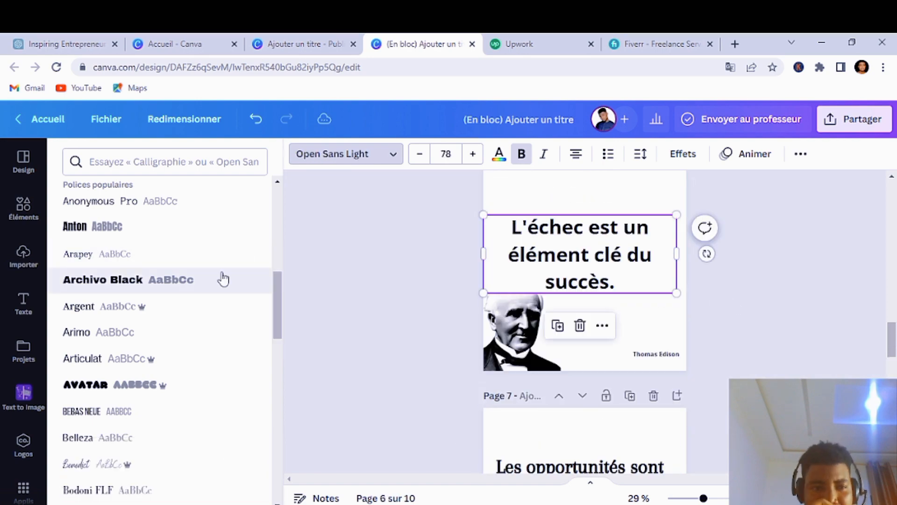
{"action": "key", "text": "ctrl+z"}
{"action": "key", "text": "ctrl+z"}
{"action": "key", "text": "ctrl+z"}
{"action": "key", "text": "ctrl+z"}
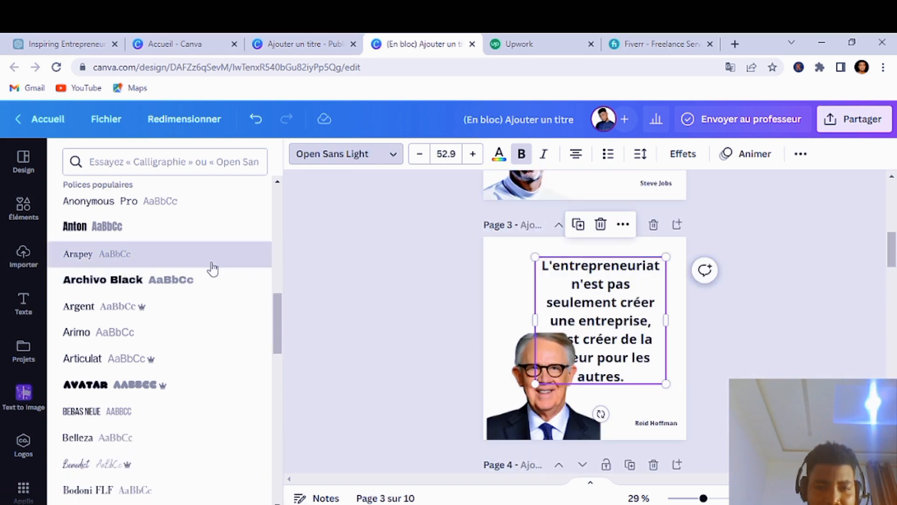
{"action": "key", "text": "ctrl+z"}
{"action": "key", "text": "ctrl+z"}
{"action": "key", "text": "ctrl+z"}
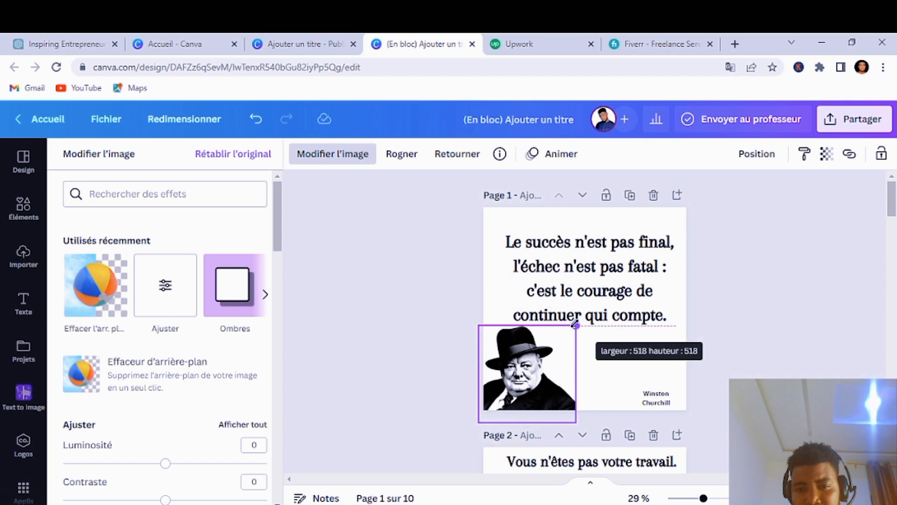
Set the author name on page 1 in the Buffalo font and enlarge it to size 42.5.
{"action": "left_click", "coordinate": [656, 403]}
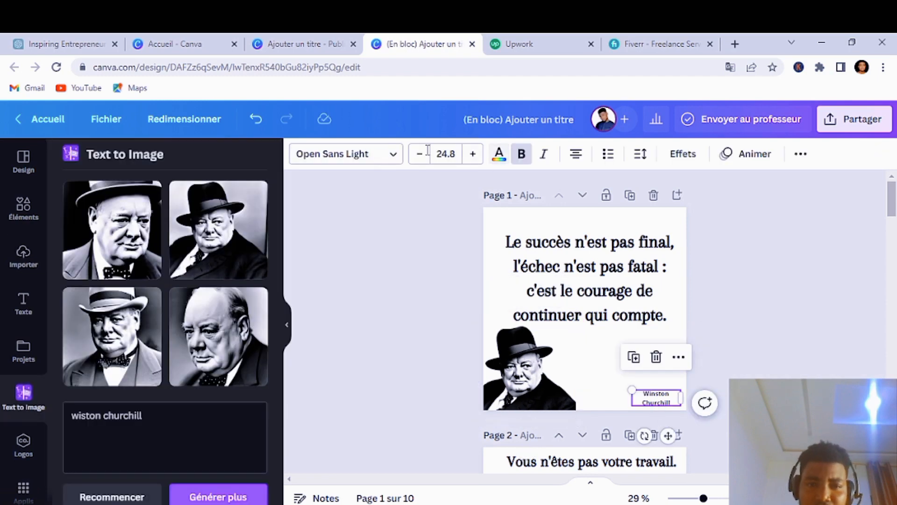
{"action": "left_click", "coordinate": [362, 159]}
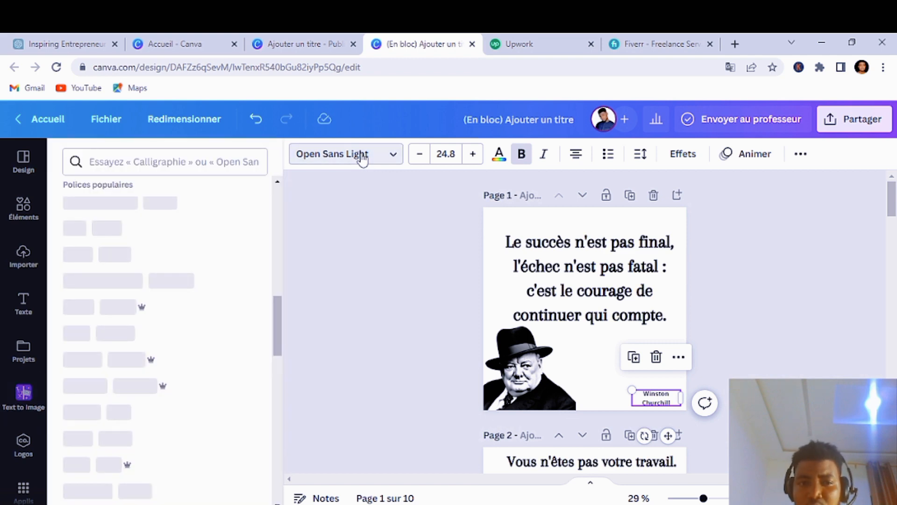
{"action": "left_click", "coordinate": [200, 280]}
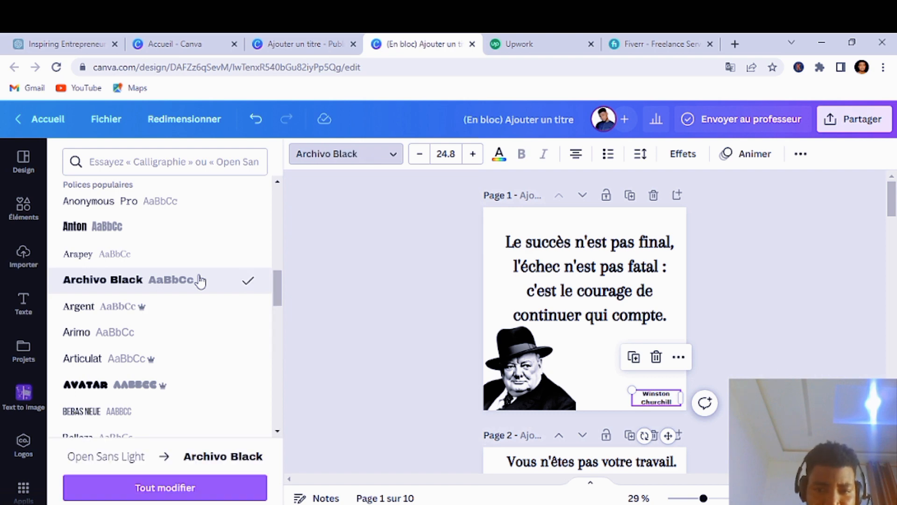
{"action": "scroll", "coordinate": [200, 280], "scroll_direction": "down", "scroll_amount": 4}
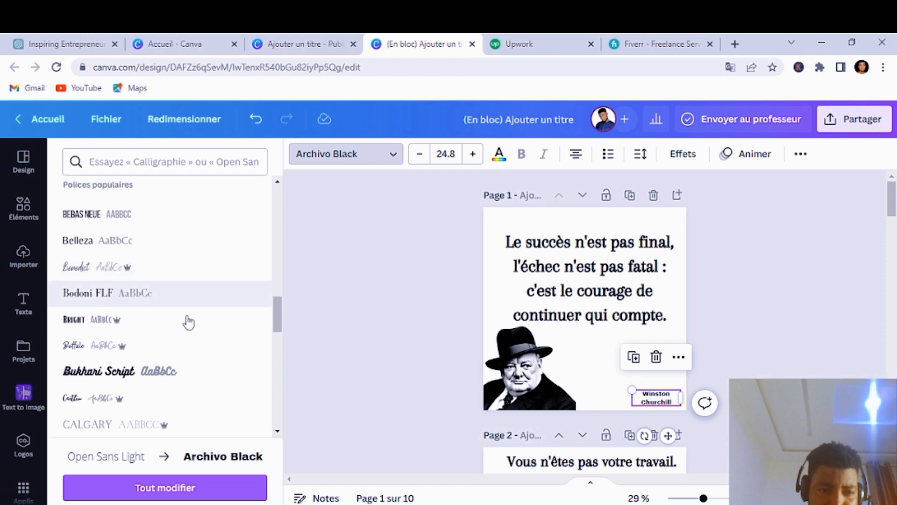
{"action": "left_click", "coordinate": [174, 345]}
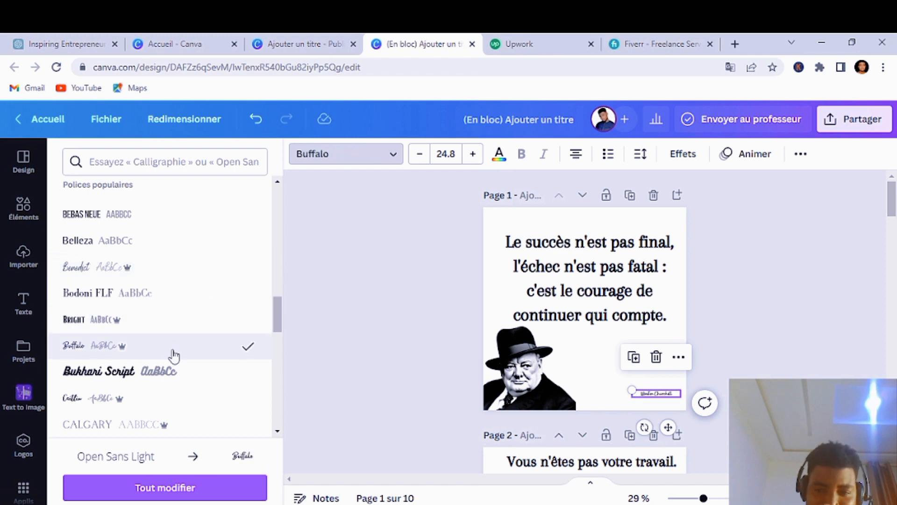
{"action": "left_click_drag", "start_coordinate": [626, 388], "coordinate": [601, 362]}
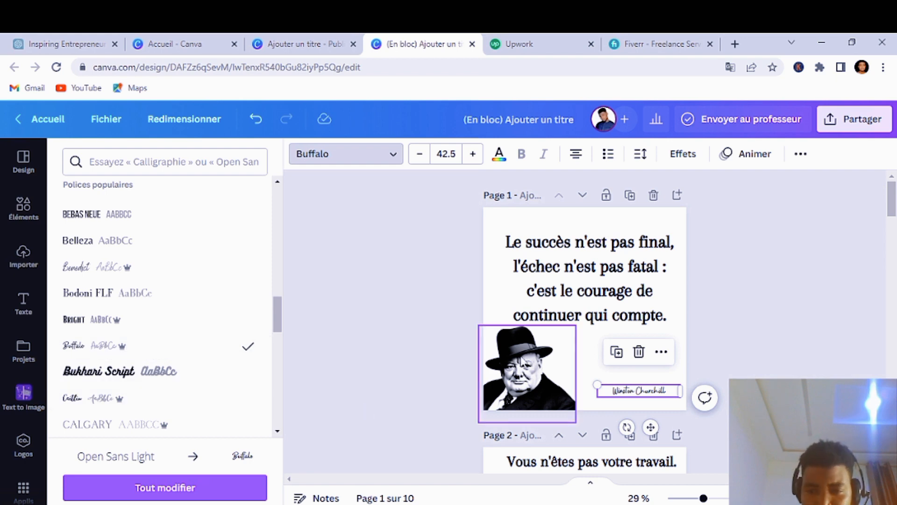
Set the author name on page 2 in the Buffalo font and enlarge it to size 51.5.
{"action": "scroll", "coordinate": [762, 363], "scroll_direction": "down", "scroll_amount": 5}
{"action": "left_click", "coordinate": [656, 370]}
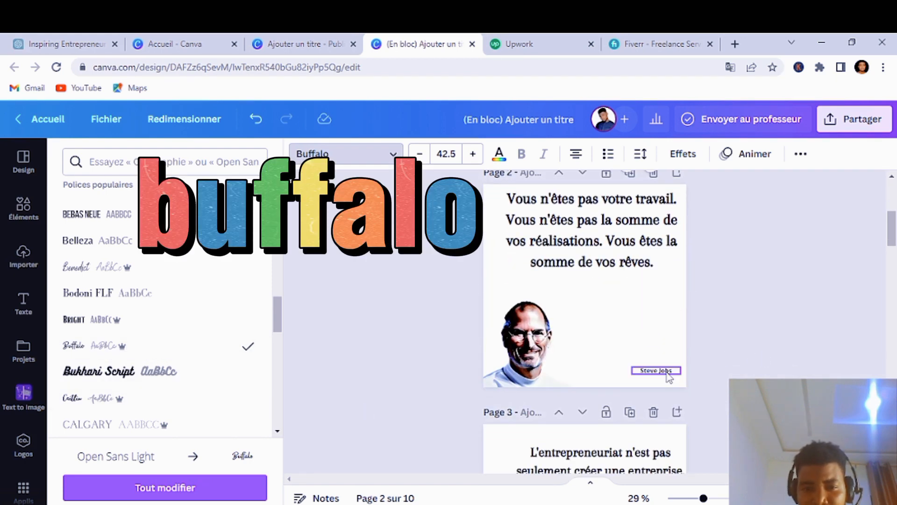
{"action": "left_click", "coordinate": [152, 356]}
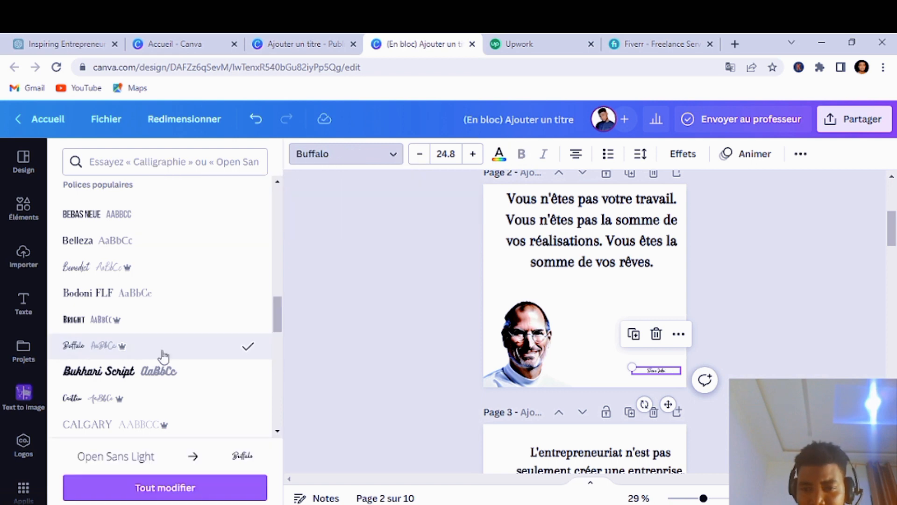
{"action": "mouse_move", "coordinate": [632, 373]}
{"action": "left_mouse_down"}
{"action": "mouse_move", "coordinate": [611, 364]}
{"action": "mouse_move", "coordinate": [624, 368]}
{"action": "left_mouse_up"}
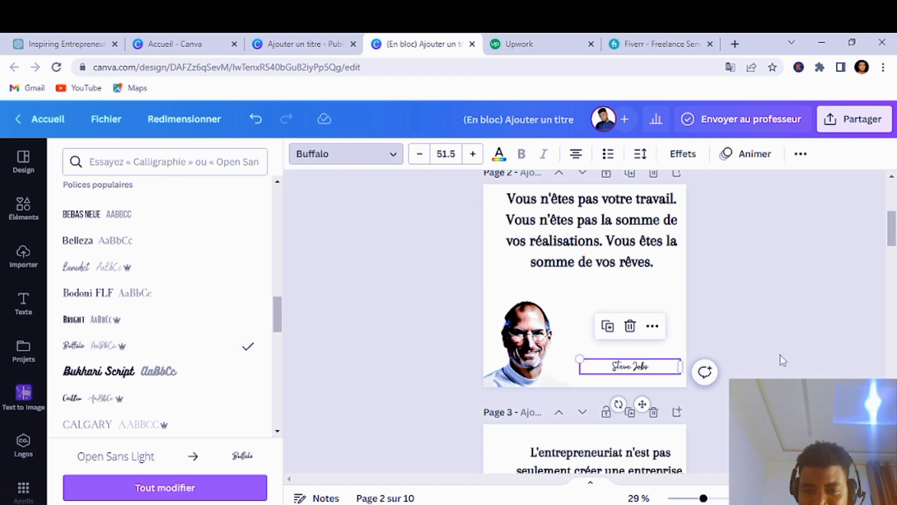
Set the author names on pages 3 and 4 in the Buffalo font and enlarge page 4's name.
{"action": "scroll", "coordinate": [584, 280], "scroll_direction": "down", "scroll_amount": 5}
{"action": "left_click", "coordinate": [656, 347]}
{"action": "left_click", "coordinate": [162, 346]}
{"action": "scroll", "coordinate": [828, 262], "scroll_direction": "up", "scroll_amount": 5}
{"action": "scroll", "coordinate": [767, 301], "scroll_direction": "down", "scroll_amount": 8}
{"action": "left_click", "coordinate": [656, 324]}
{"action": "left_click", "coordinate": [162, 346]}
{"action": "left_click_drag", "start_coordinate": [630, 324], "coordinate": [568, 314]}
{"action": "left_click_drag", "start_coordinate": [625, 321], "coordinate": [645, 322]}
Set the author names on pages 5 and 6 in the Buffalo font and enlarge them, with page 6's at size 58.
{"action": "scroll", "coordinate": [654, 356], "scroll_direction": "down", "scroll_amount": 3}
{"action": "left_click", "coordinate": [666, 433]}
{"action": "left_click", "coordinate": [162, 346]}
{"action": "left_click_drag", "start_coordinate": [631, 429], "coordinate": [567, 421]}
{"action": "left_click_drag", "start_coordinate": [624, 430], "coordinate": [639, 432]}
{"action": "scroll", "coordinate": [654, 355], "scroll_direction": "down", "scroll_amount": 4}
{"action": "left_click", "coordinate": [651, 341]}
{"action": "left_click", "coordinate": [162, 346]}
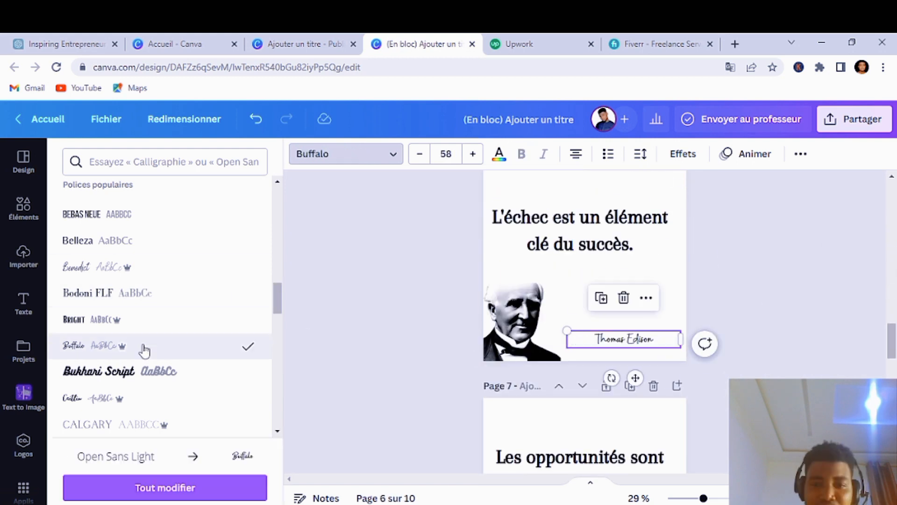
Set the author names on pages 7 and 8 in the Buffalo font and enlarge them in the lower-right corners.
{"action": "scroll", "coordinate": [654, 327], "scroll_direction": "down", "scroll_amount": 4}
{"action": "left_click", "coordinate": [655, 321]}
{"action": "left_click", "coordinate": [162, 346]}
{"action": "left_click_drag", "start_coordinate": [568, 311], "coordinate": [594, 289]}
{"action": "scroll", "coordinate": [645, 290], "scroll_direction": "down", "scroll_amount": 5}
{"action": "left_click", "coordinate": [655, 229]}
{"action": "left_click", "coordinate": [162, 347]}
{"action": "left_click_drag", "start_coordinate": [631, 224], "coordinate": [544, 187]}
Set the author names on pages 9 and 10 in the Buffalo font and resize them, with page 9's at size 87.3.
{"action": "scroll", "coordinate": [653, 248], "scroll_direction": "down", "scroll_amount": 4}
{"action": "left_click", "coordinate": [657, 210]}
{"action": "left_click", "coordinate": [162, 347]}
{"action": "left_click_drag", "start_coordinate": [632, 206], "coordinate": [511, 187]}
{"action": "scroll", "coordinate": [779, 290], "scroll_direction": "down", "scroll_amount": 2}
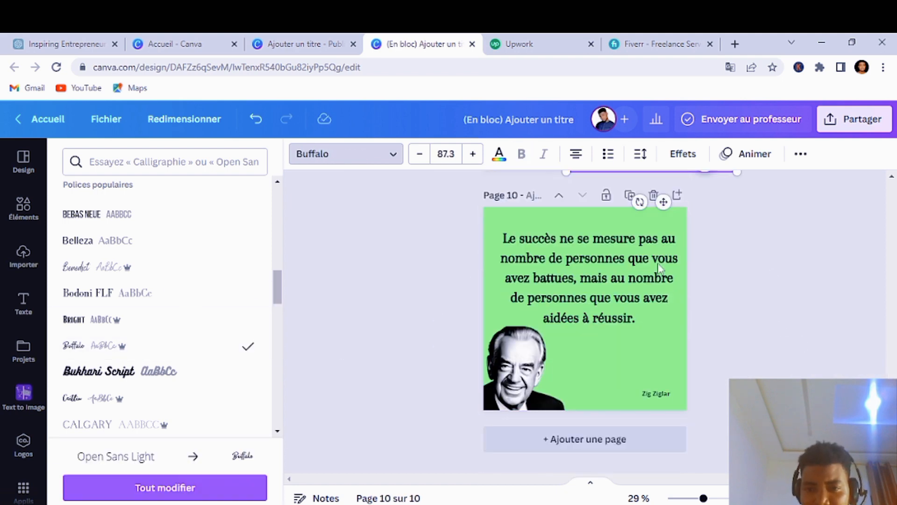
{"action": "left_click", "coordinate": [656, 393]}
{"action": "left_click", "coordinate": [162, 347]}
{"action": "left_click_drag", "start_coordinate": [631, 389], "coordinate": [682, 401]}
Resize the portrait on page 10 slightly and make it partly transparent.
{"action": "left_click", "coordinate": [552, 346]}
{"action": "left_click_drag", "start_coordinate": [566, 326], "coordinate": [582, 325]}
{"action": "left_click", "coordinate": [826, 154]}
{"action": "left_click_drag", "start_coordinate": [825, 206], "coordinate": [779, 206]}
{"action": "left_click", "coordinate": [789, 264]}
Set page 9's background to the light green from the brand color palette.
{"action": "scroll", "coordinate": [790, 265], "scroll_direction": "up", "scroll_amount": 4}
{"action": "left_click", "coordinate": [687, 264]}
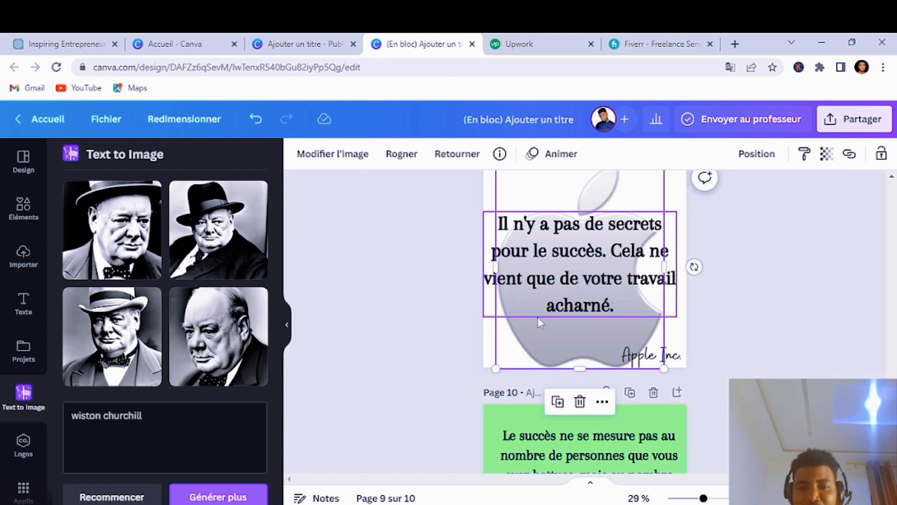
{"action": "scroll", "coordinate": [684, 327], "scroll_direction": "up", "scroll_amount": 2}
{"action": "left_click", "coordinate": [685, 327]}
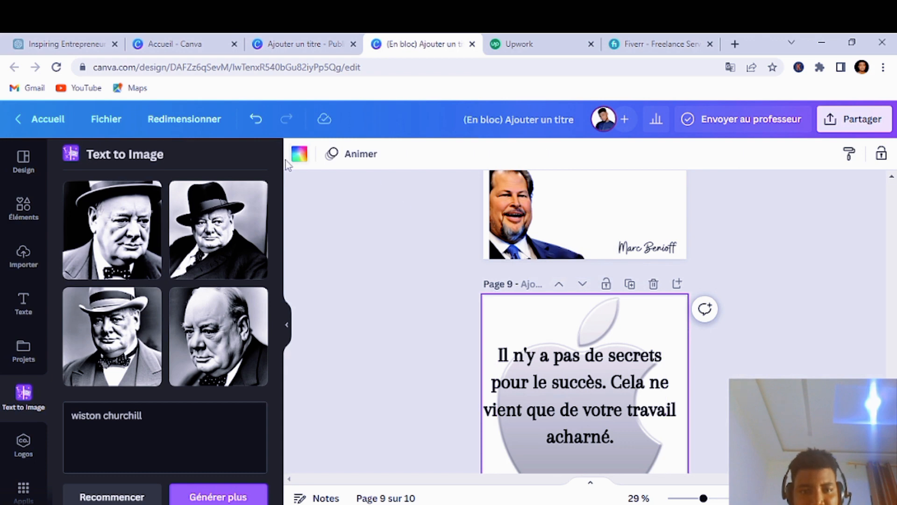
{"action": "left_click", "coordinate": [299, 153]}
{"action": "left_click", "coordinate": [76, 311]}
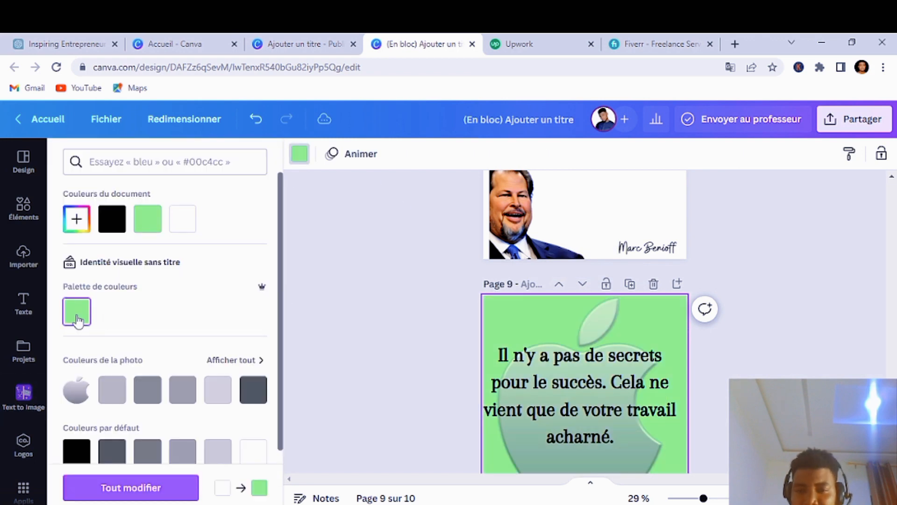
{"action": "scroll", "coordinate": [850, 291], "scroll_direction": "down", "scroll_amount": 1}
{"action": "scroll", "coordinate": [851, 295], "scroll_direction": "down", "scroll_amount": 3}
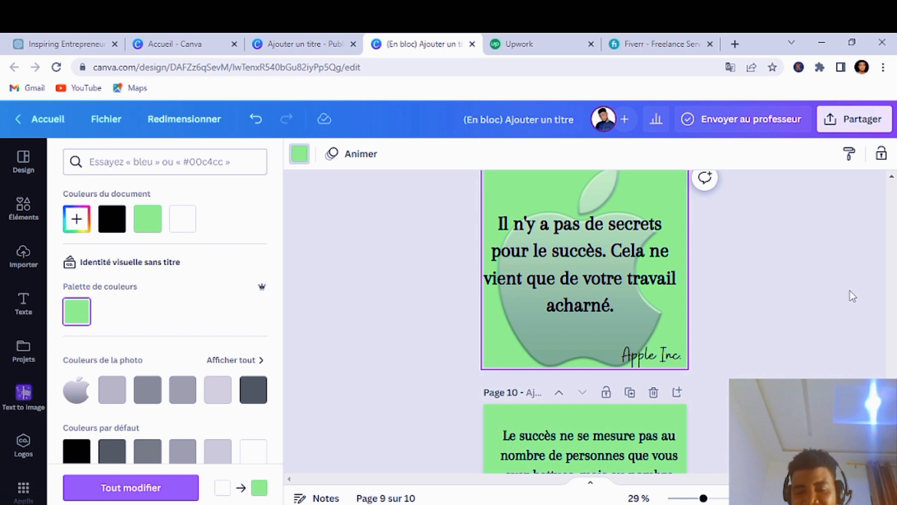
Set page 8's background to the light green from the brand color palette.
{"action": "scroll", "coordinate": [850, 291], "scroll_direction": "up", "scroll_amount": 8}
{"action": "left_click", "coordinate": [660, 362]}
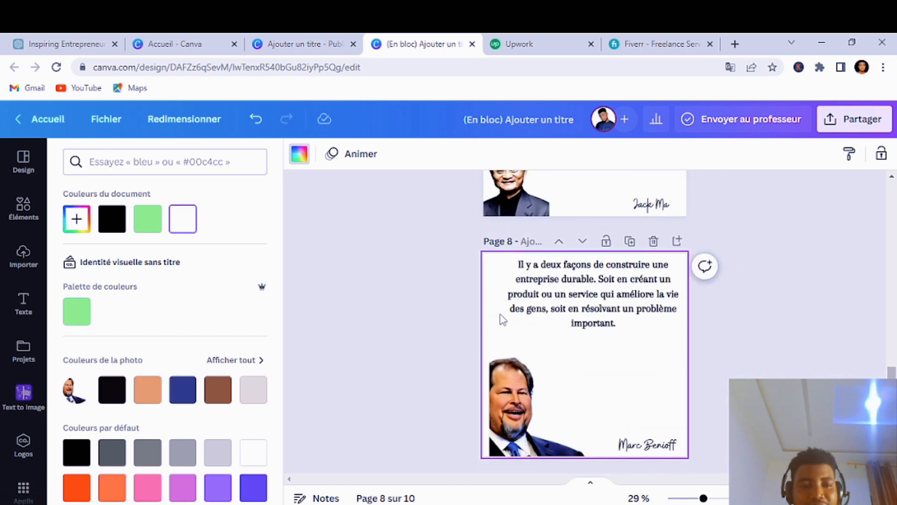
{"action": "left_click", "coordinate": [85, 311]}
Enlarge page 8's quote to size 48.5 and center it horizontally above the portrait.
{"action": "left_click", "coordinate": [557, 280]}
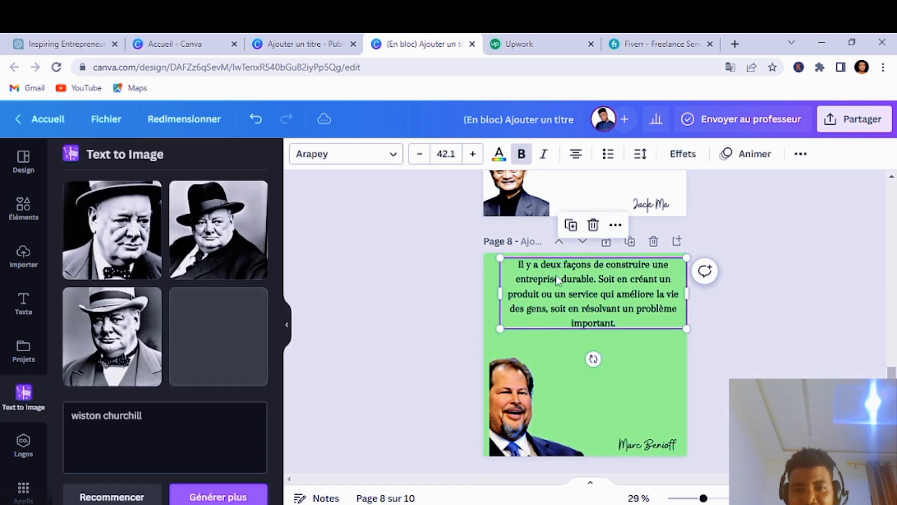
{"action": "left_click_drag", "start_coordinate": [500, 328], "coordinate": [493, 336]}
{"action": "left_click_drag", "start_coordinate": [576, 298], "coordinate": [576, 314]}
{"action": "left_click_drag", "start_coordinate": [484, 273], "coordinate": [472, 269]}
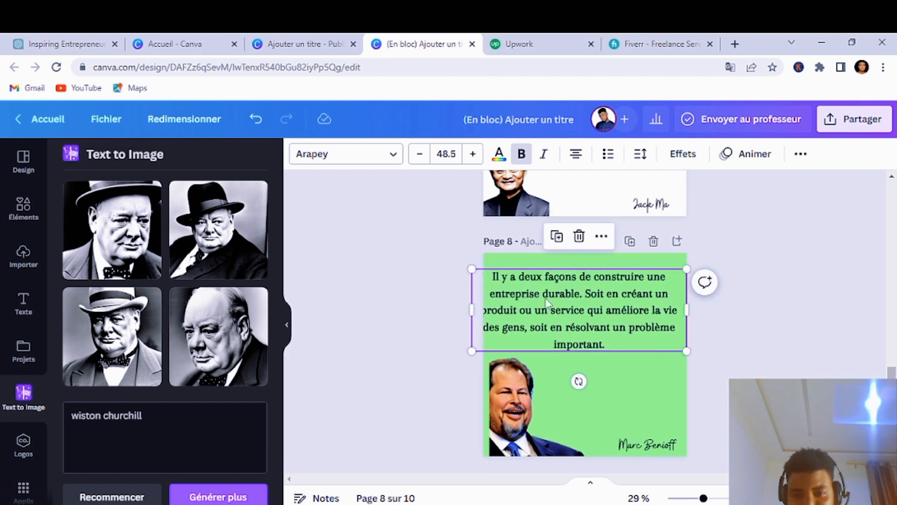
{"action": "left_click_drag", "start_coordinate": [546, 300], "coordinate": [552, 303]}
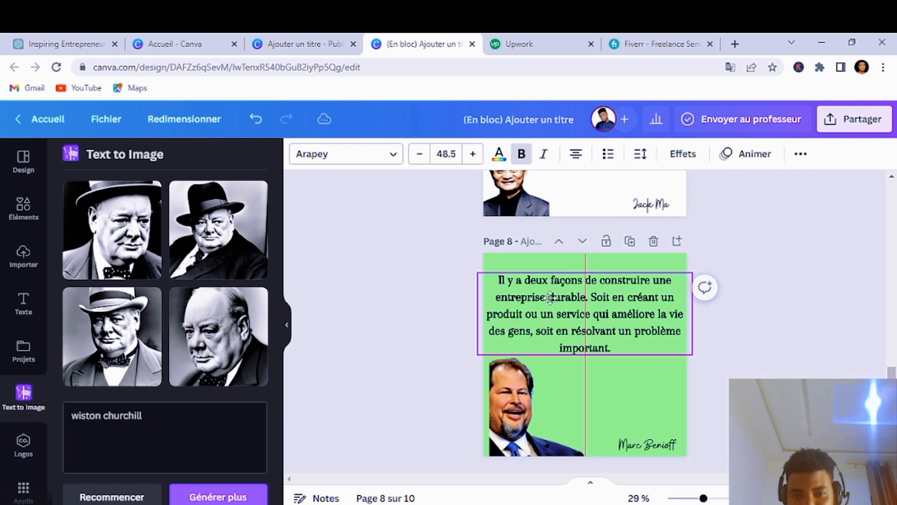
Enlarge the portrait in page 8's lower-left corner and set its transparency to 70.
{"action": "left_click", "coordinate": [528, 418]}
{"action": "left_click_drag", "start_coordinate": [603, 354], "coordinate": [663, 328]}
{"action": "left_click_drag", "start_coordinate": [564, 365], "coordinate": [551, 385]}
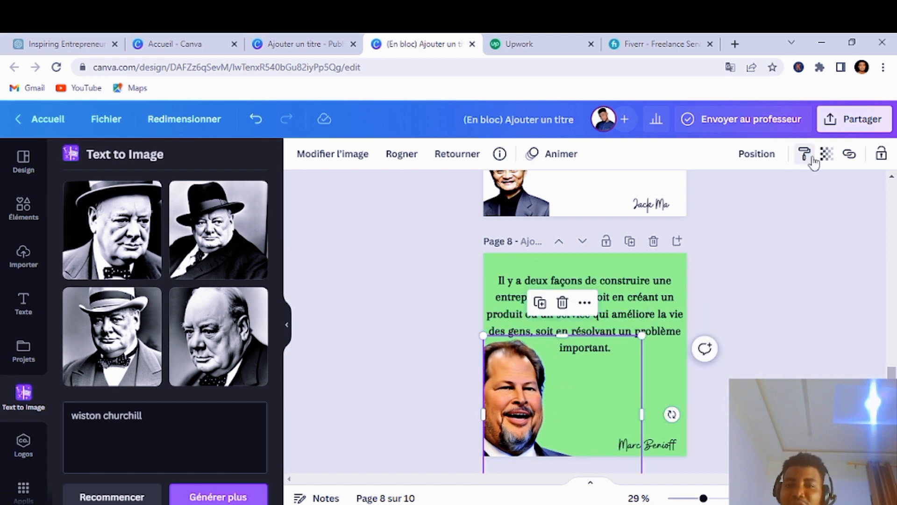
{"action": "left_click", "coordinate": [826, 154]}
{"action": "left_click_drag", "start_coordinate": [826, 207], "coordinate": [791, 216]}
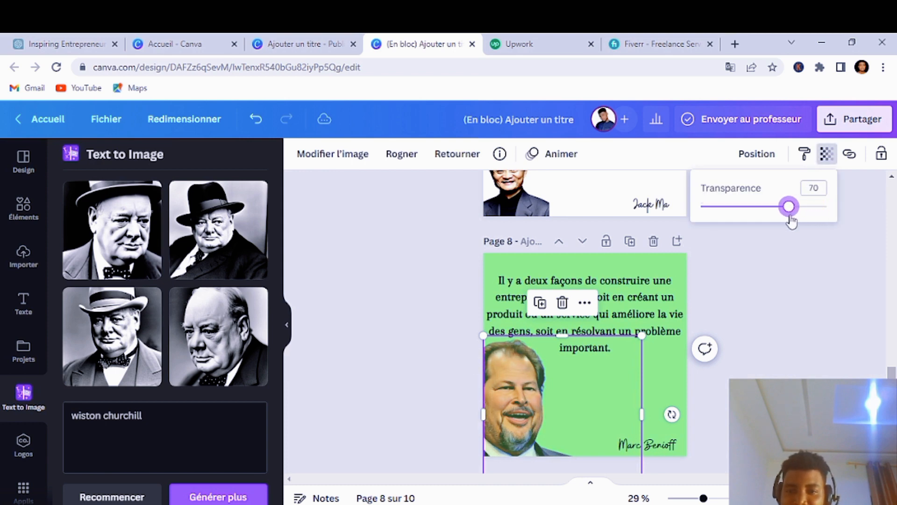
Enlarge the author name on page 8 to size 80.9 and position it just beside the portrait.
{"action": "left_click", "coordinate": [808, 312]}
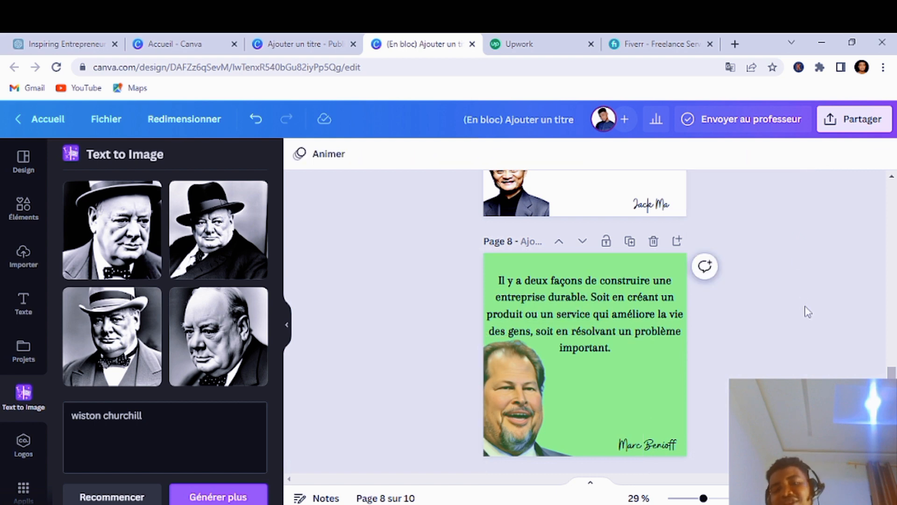
{"action": "scroll", "coordinate": [808, 312], "scroll_direction": "down", "scroll_amount": 3}
{"action": "scroll", "coordinate": [808, 311], "scroll_direction": "up", "scroll_amount": 2}
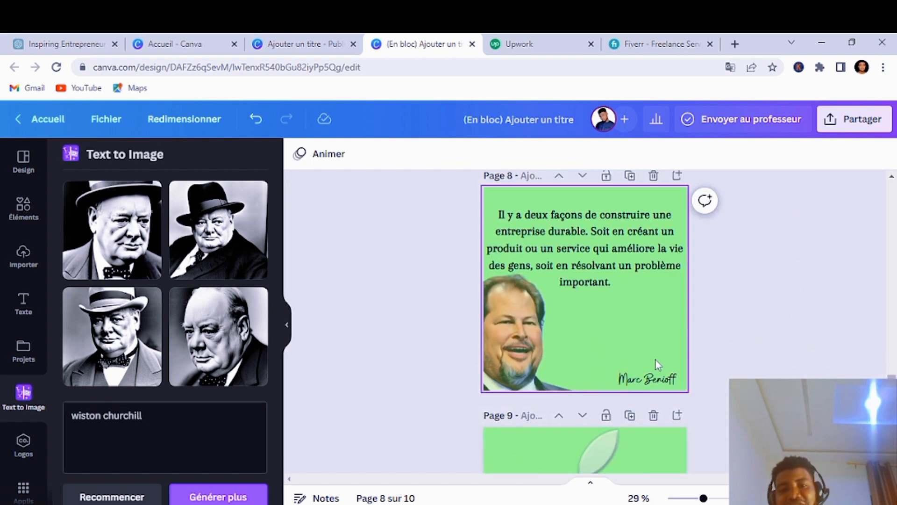
{"action": "left_click", "coordinate": [652, 373]}
{"action": "left_click_drag", "start_coordinate": [585, 377], "coordinate": [549, 316]}
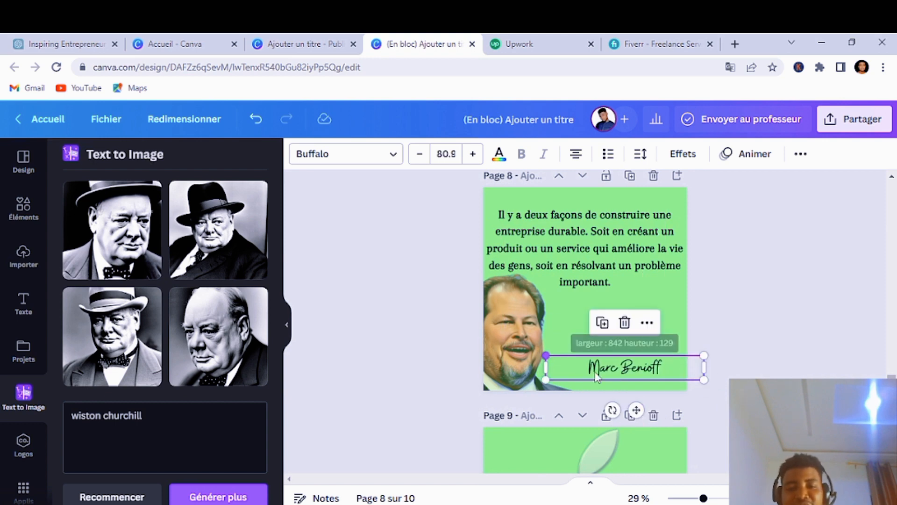
{"action": "left_click", "coordinate": [783, 301]}
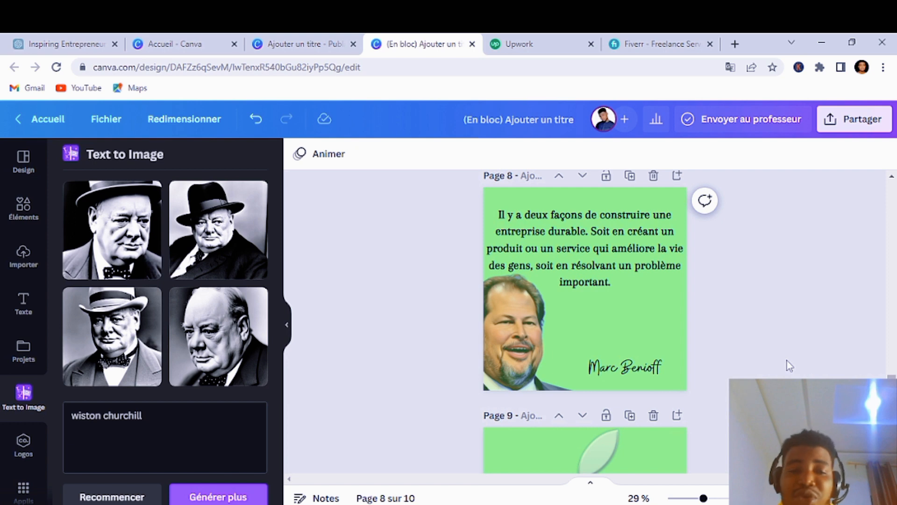
Set page 7's background to the light green from the brand color palette.
{"action": "scroll", "coordinate": [760, 276], "scroll_direction": "up", "scroll_amount": 4}
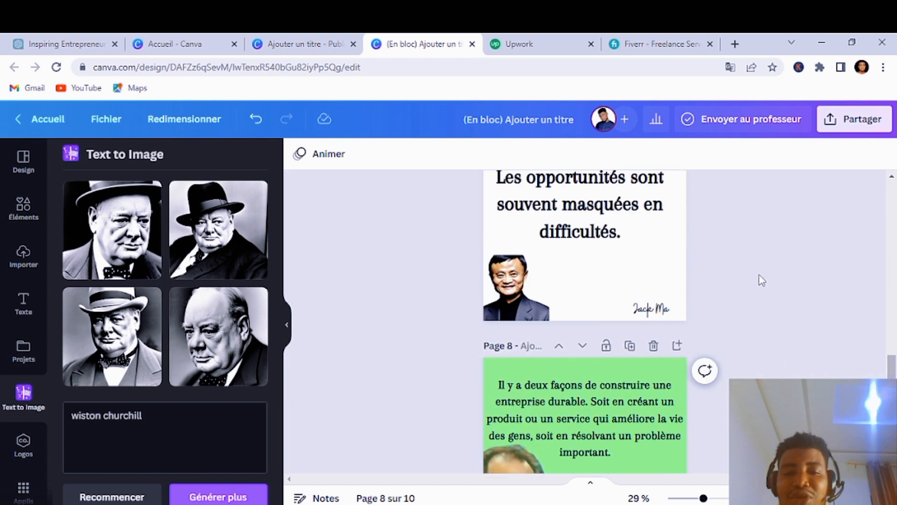
{"action": "left_click", "coordinate": [650, 293]}
{"action": "scroll", "coordinate": [673, 311], "scroll_direction": "up", "scroll_amount": 2}
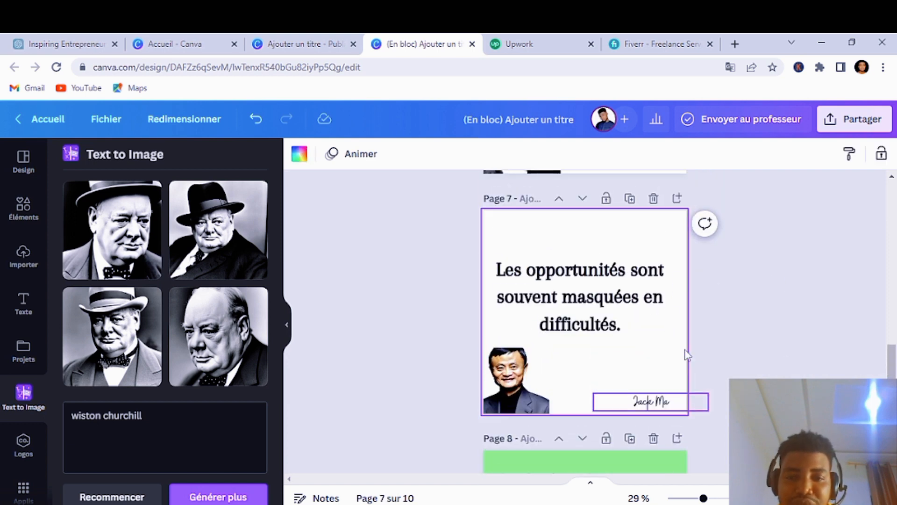
{"action": "left_click", "coordinate": [297, 155]}
{"action": "left_click", "coordinate": [65, 321]}
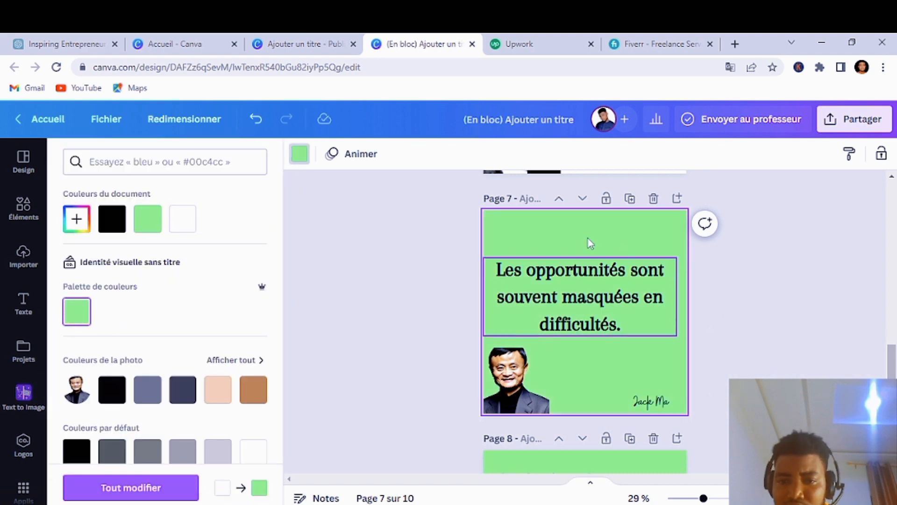
Enlarge page 7's quote to size 88.4 and rewrap it over four lines, starting the second line at "sont".
{"action": "left_click", "coordinate": [646, 263]}
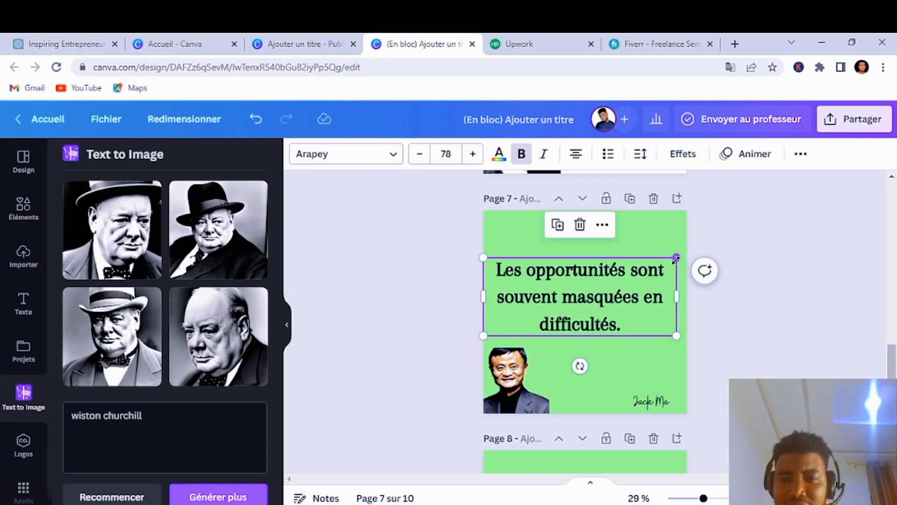
{"action": "left_click_drag", "start_coordinate": [683, 243], "coordinate": [702, 246]}
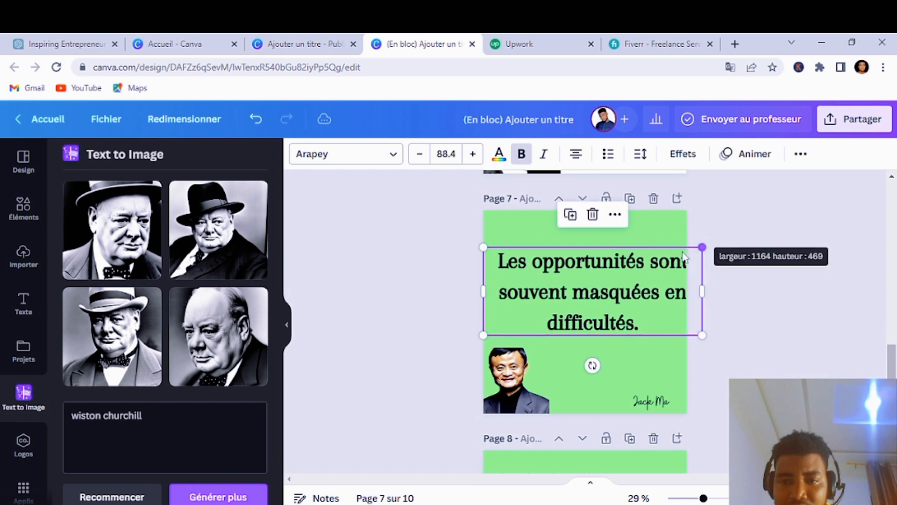
{"action": "double_click", "coordinate": [654, 263]}
{"action": "left_click", "coordinate": [651, 262]}
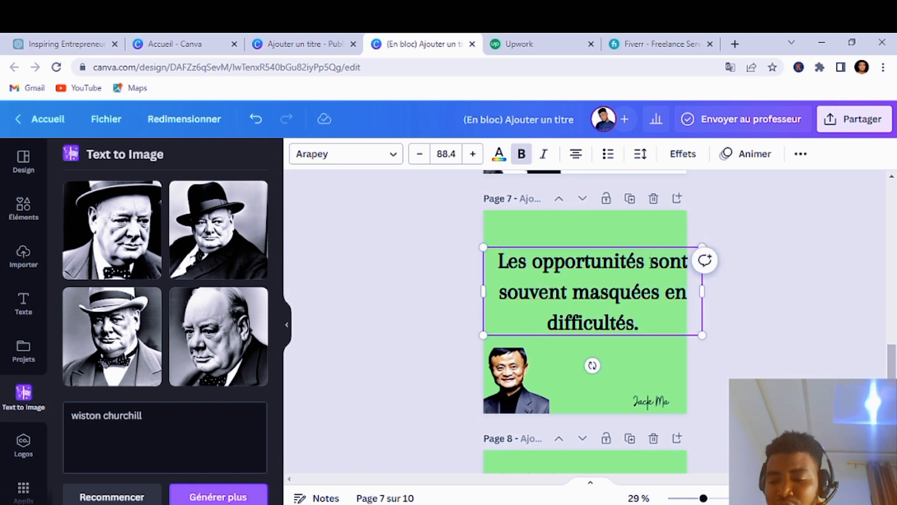
{"action": "key", "text": "Return"}
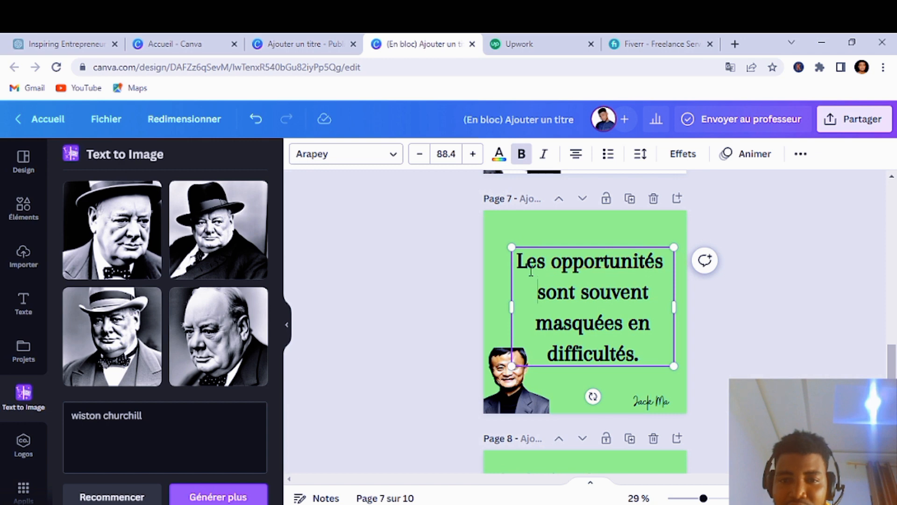
Enlarge page 7's quote to size 101 and shift it toward the page's right edge.
{"action": "left_click_drag", "start_coordinate": [510, 244], "coordinate": [489, 231]}
{"action": "left_click_drag", "start_coordinate": [563, 285], "coordinate": [577, 285]}
{"action": "left_click", "coordinate": [744, 322]}
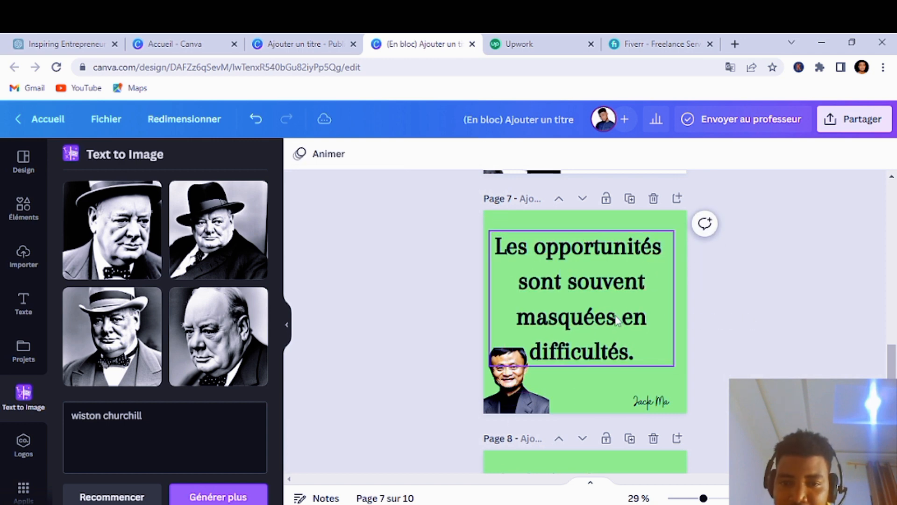
{"action": "left_click_drag", "start_coordinate": [627, 316], "coordinate": [642, 316]}
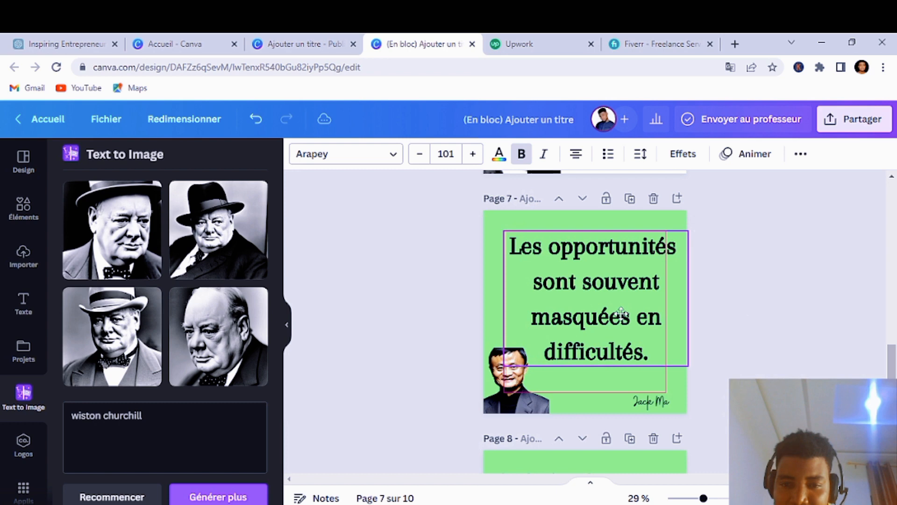
{"action": "left_click", "coordinate": [780, 300]}
Enlarge the author name on page 7 to size 71.8.
{"action": "left_click", "coordinate": [637, 409]}
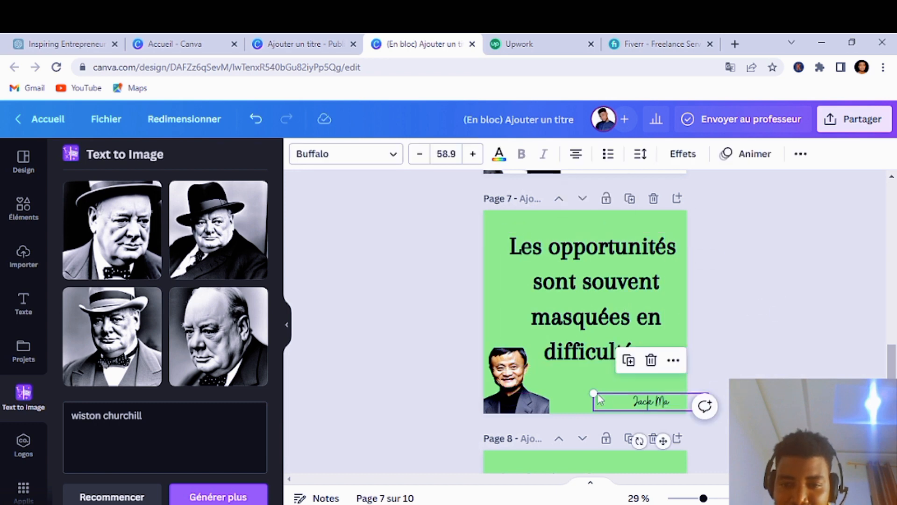
{"action": "left_click_drag", "start_coordinate": [593, 393], "coordinate": [575, 360]}
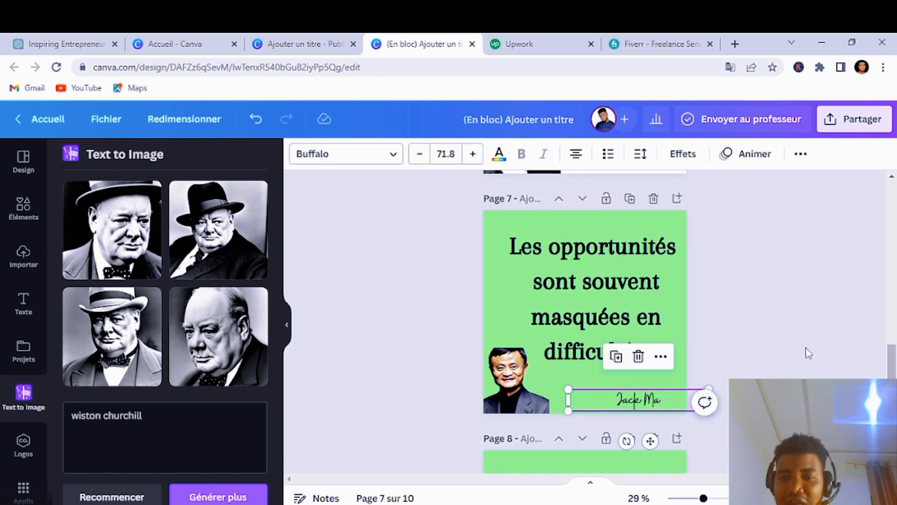
{"action": "left_click", "coordinate": [808, 353]}
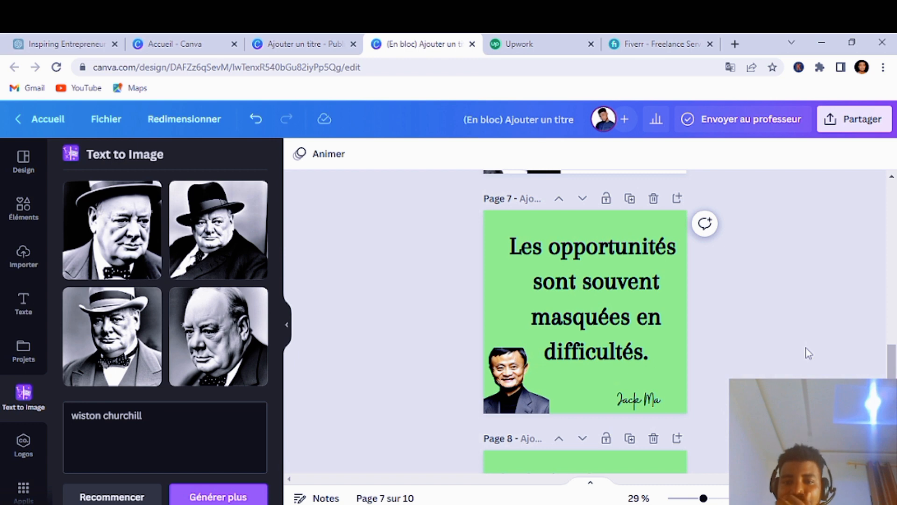
Delete page 7's portrait and generate replacement images from the prompt "jack ma", including a second batch.
{"action": "left_click", "coordinate": [501, 393]}
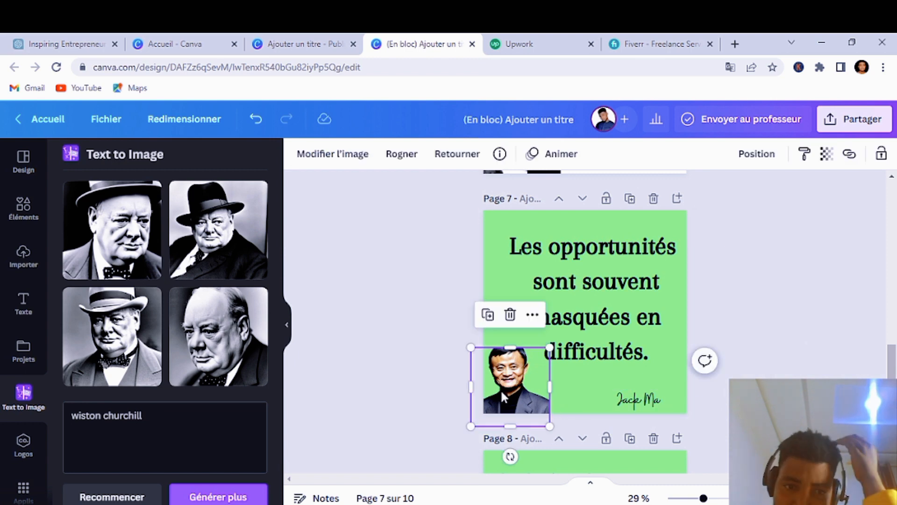
{"action": "left_click", "coordinate": [173, 411]}
{"action": "key", "text": "ctrl+a"}
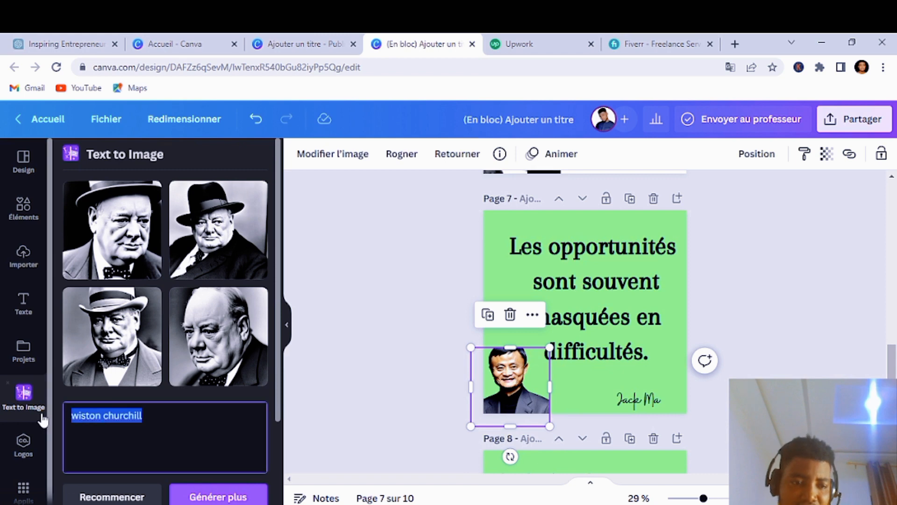
{"action": "key", "text": "BackSpace"}
{"action": "type", "text": "jack ma"}
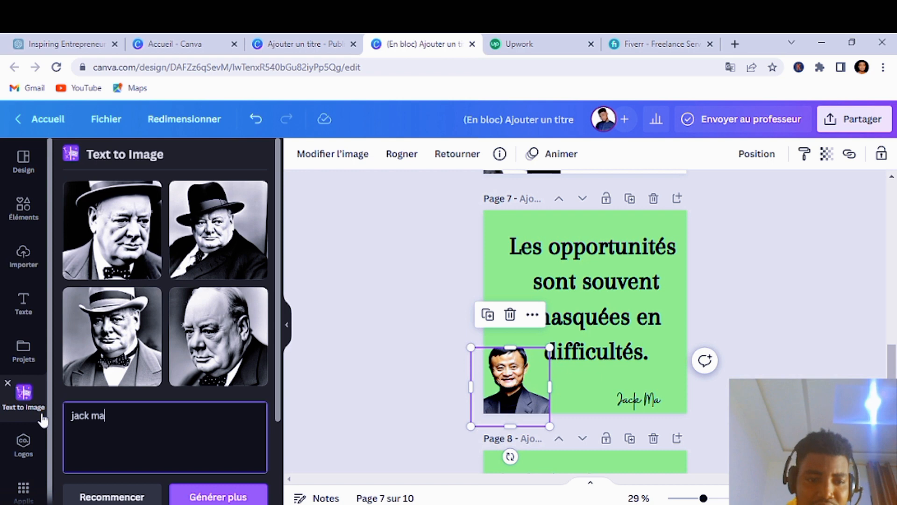
{"action": "left_click", "coordinate": [236, 496]}
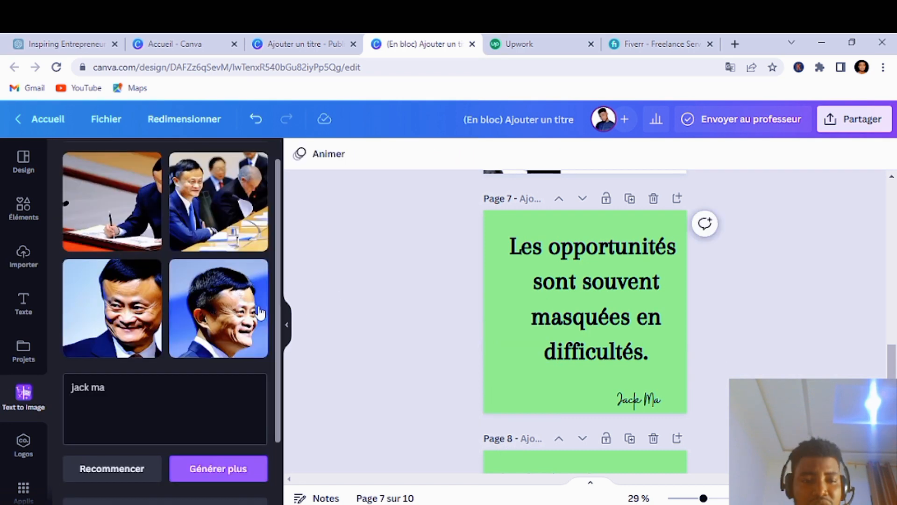
{"action": "left_click", "coordinate": [235, 386]}
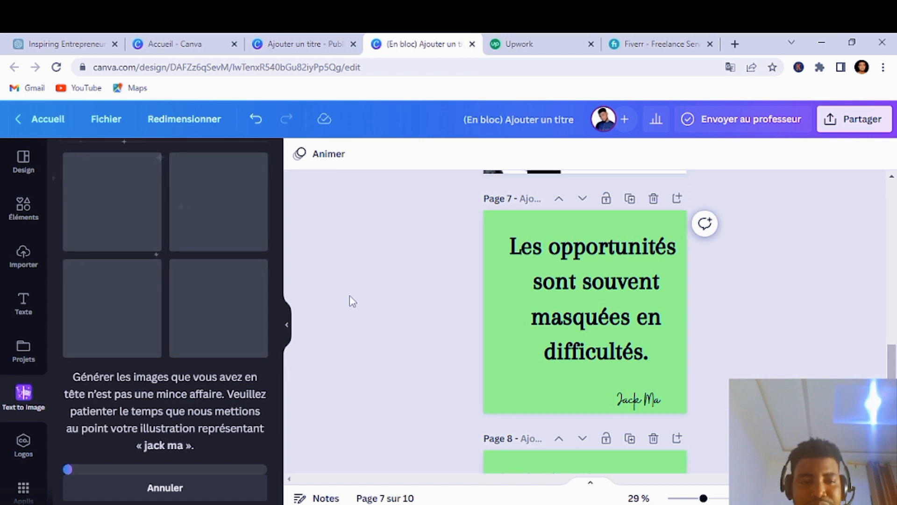
Add the front-facing generated portrait with the purple tie to page 7's lower-left corner, slightly reduced, with its background removed.
{"action": "left_click", "coordinate": [104, 314]}
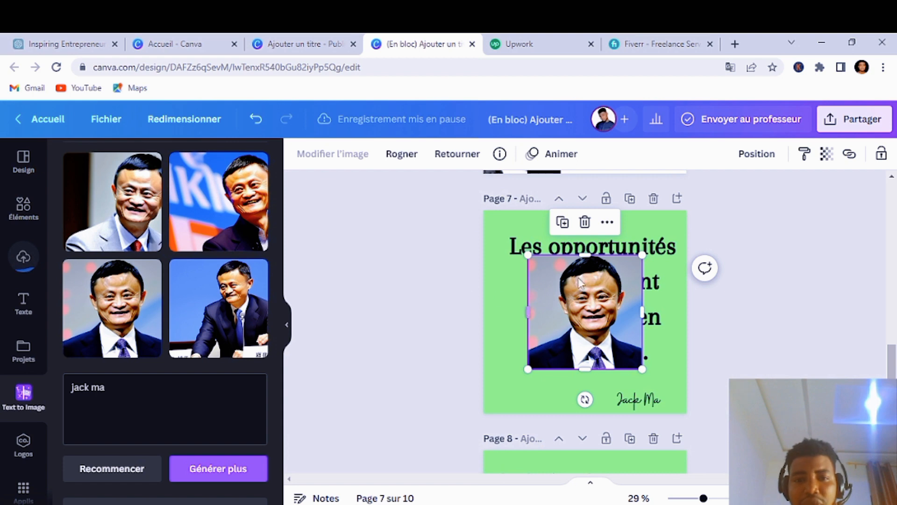
{"action": "left_click_drag", "start_coordinate": [607, 327], "coordinate": [545, 379]}
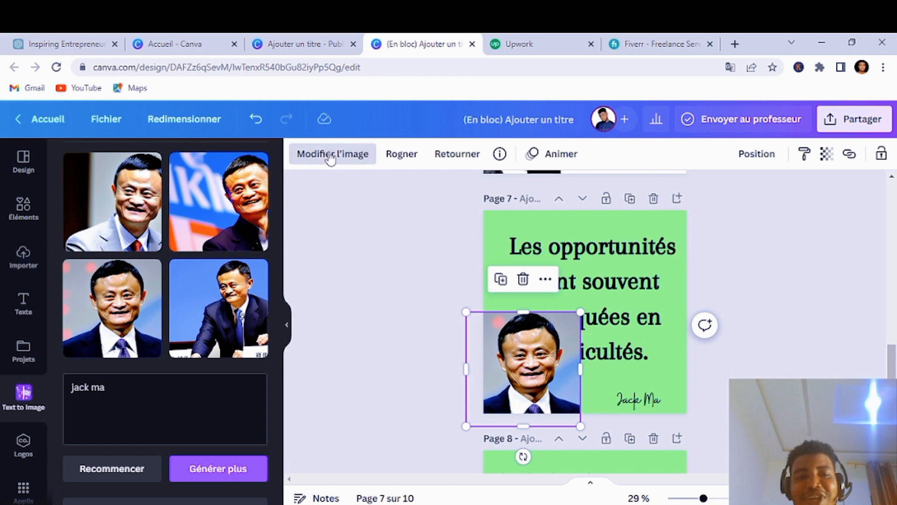
{"action": "left_click", "coordinate": [330, 154]}
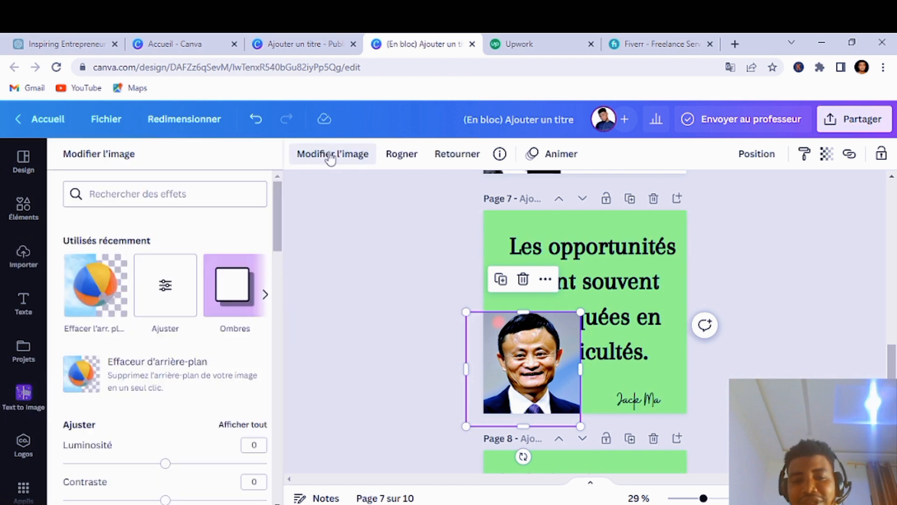
{"action": "left_click", "coordinate": [134, 367]}
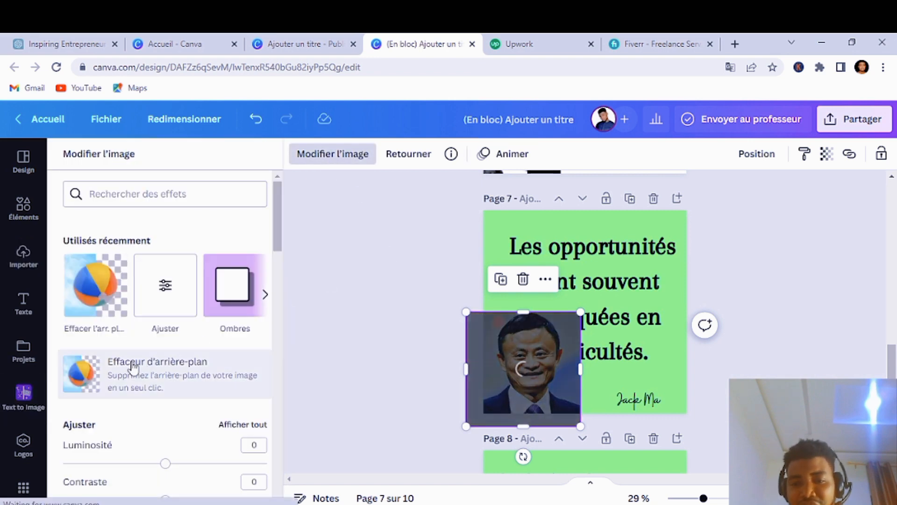
{"action": "left_click_drag", "start_coordinate": [466, 312], "coordinate": [453, 301]}
{"action": "left_click_drag", "start_coordinate": [580, 300], "coordinate": [565, 314]}
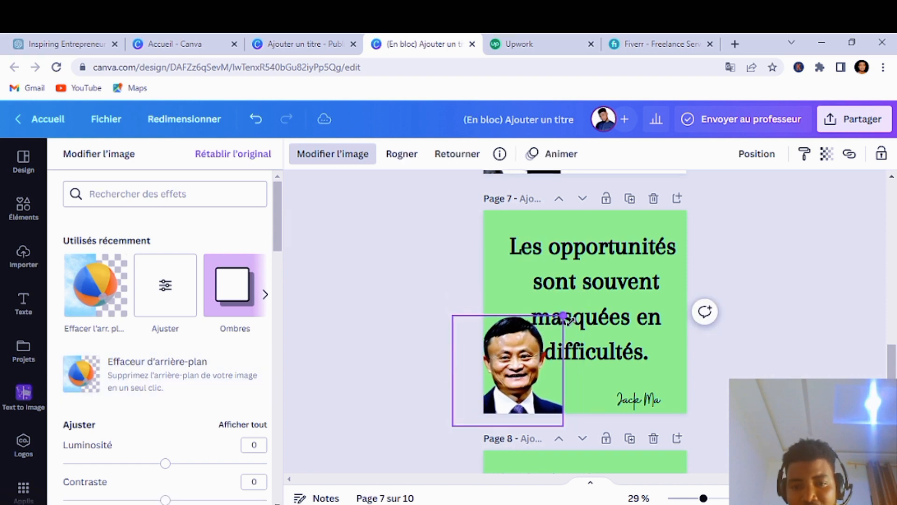
Reduce page 7's quote to size 88.4 and move it up toward the page's top edge.
{"action": "left_click", "coordinate": [658, 245]}
{"action": "left_click_drag", "start_coordinate": [688, 229], "coordinate": [667, 248]}
{"action": "left_click_drag", "start_coordinate": [605, 324], "coordinate": [610, 297]}
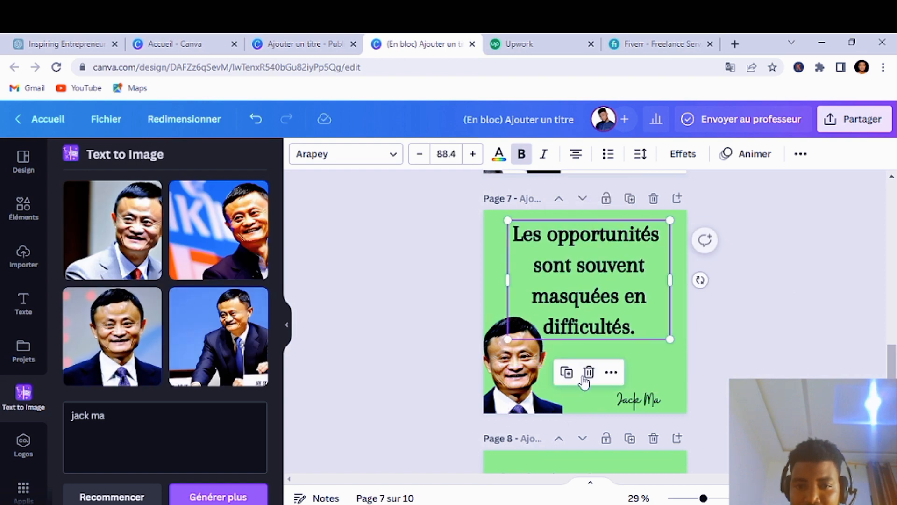
Lower page 7's portrait slightly so it clears the quote and set its transparency to 69.
{"action": "left_click", "coordinate": [515, 363]}
{"action": "left_click_drag", "start_coordinate": [515, 363], "coordinate": [520, 376]}
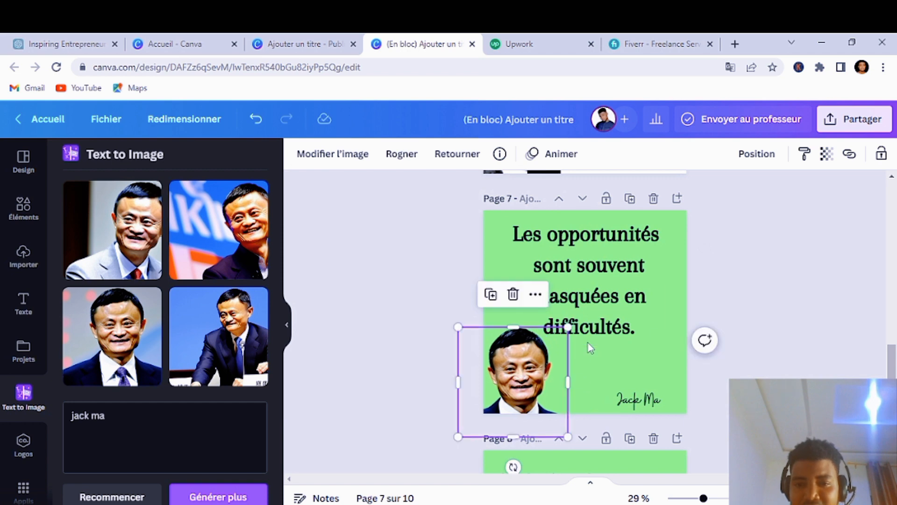
{"action": "left_click", "coordinate": [825, 155]}
{"action": "left_click_drag", "start_coordinate": [826, 211], "coordinate": [790, 218]}
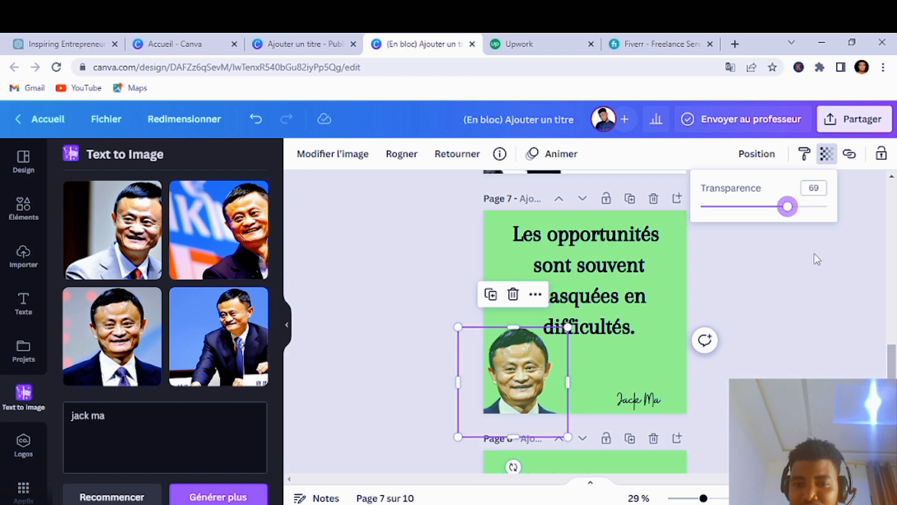
{"action": "left_click", "coordinate": [821, 284]}
{"action": "left_click", "coordinate": [821, 310]}
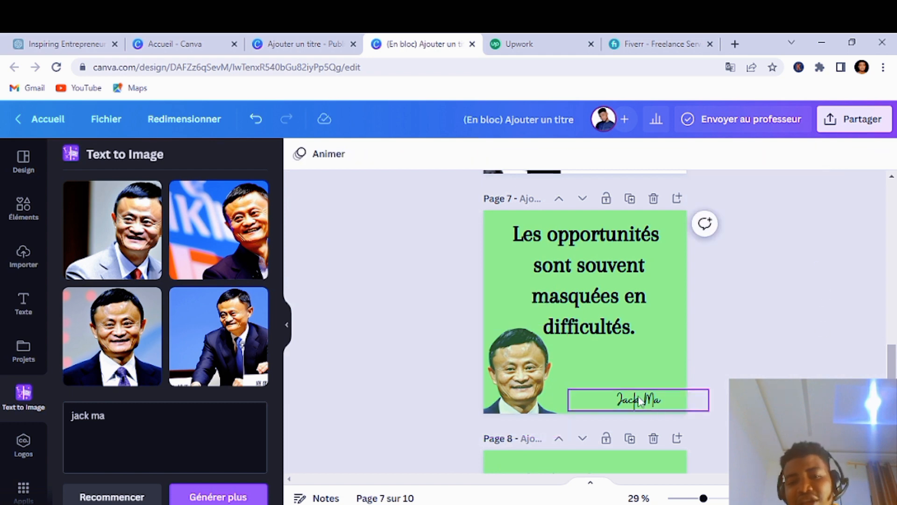
Enlarge the author name on page 7 to size 93.7 and shift it right, clear of the portrait.
{"action": "left_click", "coordinate": [579, 400]}
{"action": "left_click_drag", "start_coordinate": [568, 389], "coordinate": [526, 382]}
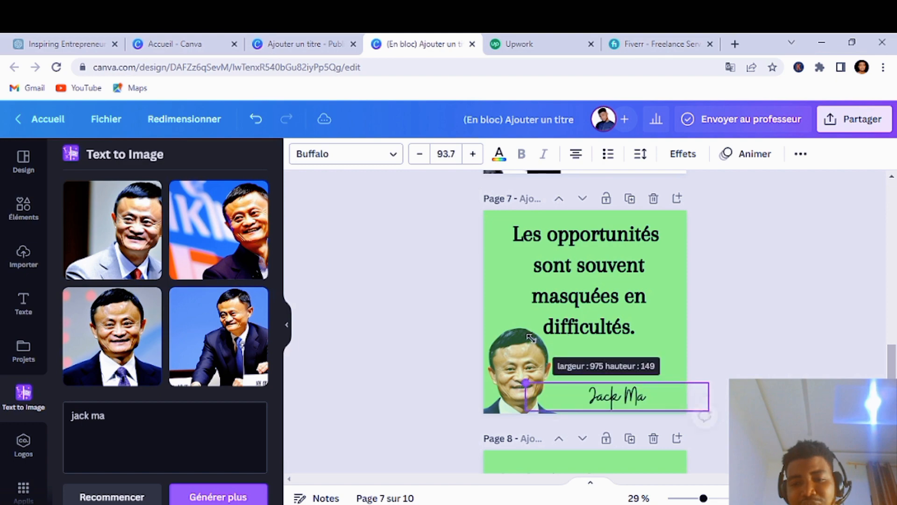
{"action": "left_click_drag", "start_coordinate": [598, 399], "coordinate": [611, 396]}
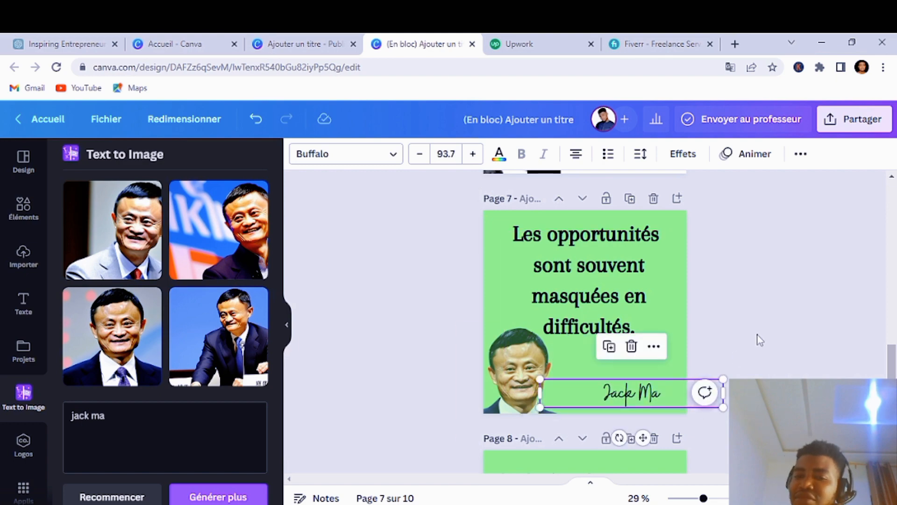
{"action": "left_click", "coordinate": [761, 333]}
Review the styled quote pages through page 10.
{"action": "scroll", "coordinate": [765, 329], "scroll_direction": "down", "scroll_amount": 5}
{"action": "scroll", "coordinate": [766, 329], "scroll_direction": "up", "scroll_amount": 8}
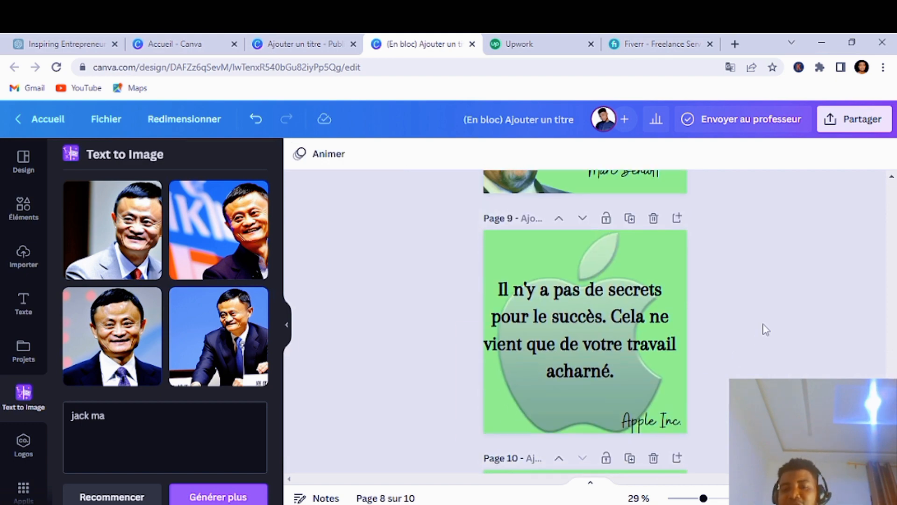
{"action": "left_click", "coordinate": [522, 320]}
{"action": "left_click", "coordinate": [659, 297]}
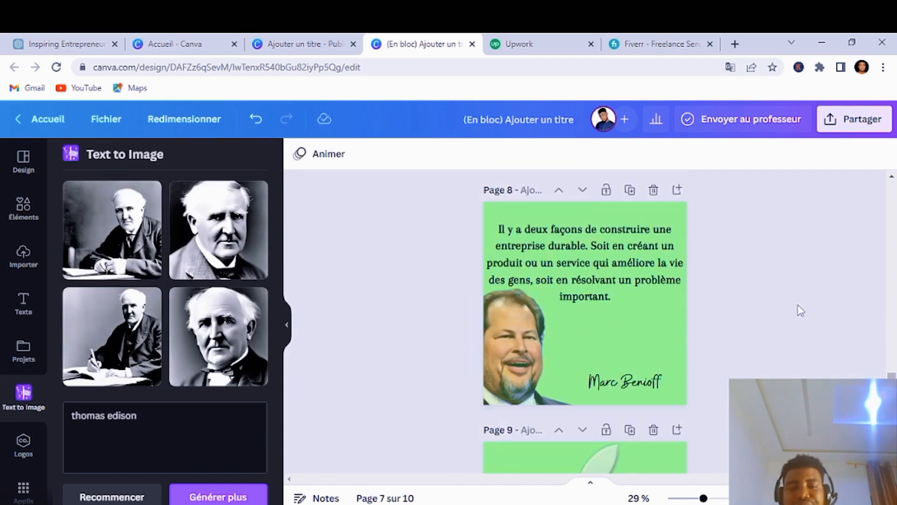
{"action": "scroll", "coordinate": [799, 310], "scroll_direction": "down", "scroll_amount": 5}
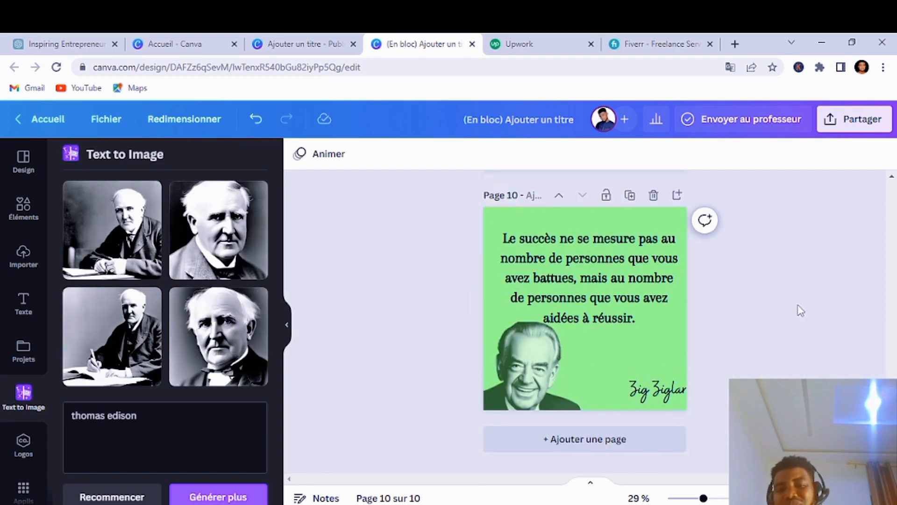
Review all ten finished quote pages from Page 1 through Page 10, checking their quotes, portraits and author names.
{"action": "scroll", "coordinate": [799, 310], "scroll_direction": "up", "scroll_amount": 5}
{"action": "scroll", "coordinate": [795, 311], "scroll_direction": "up", "scroll_amount": 20}
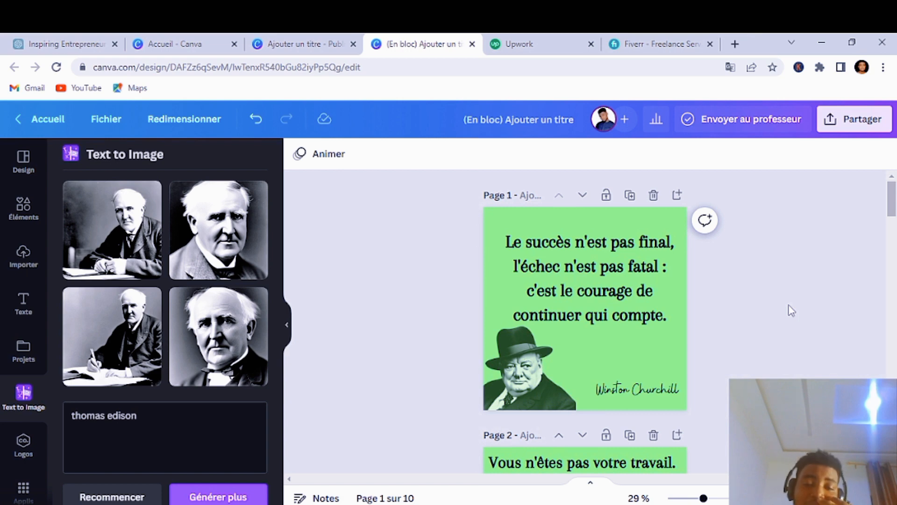
{"action": "scroll", "coordinate": [785, 306], "scroll_direction": "down", "scroll_amount": 3}
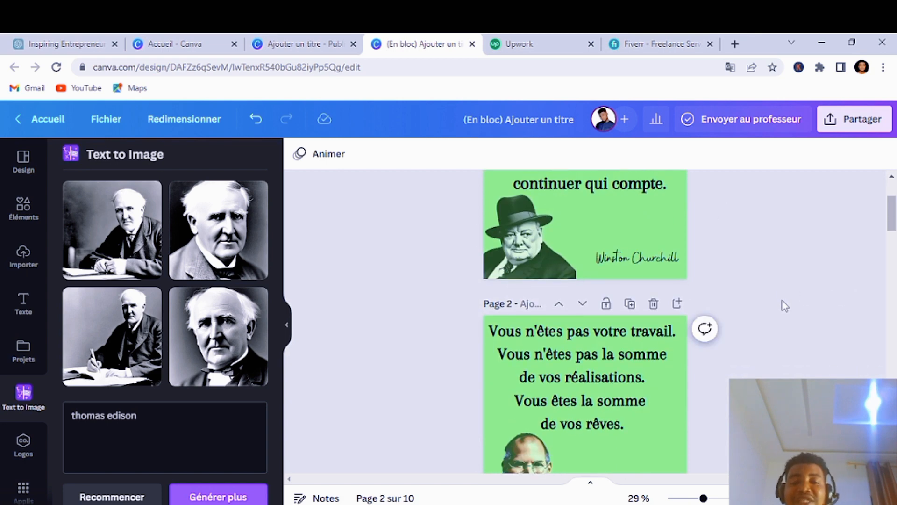
{"action": "scroll", "coordinate": [784, 306], "scroll_direction": "down", "scroll_amount": 2}
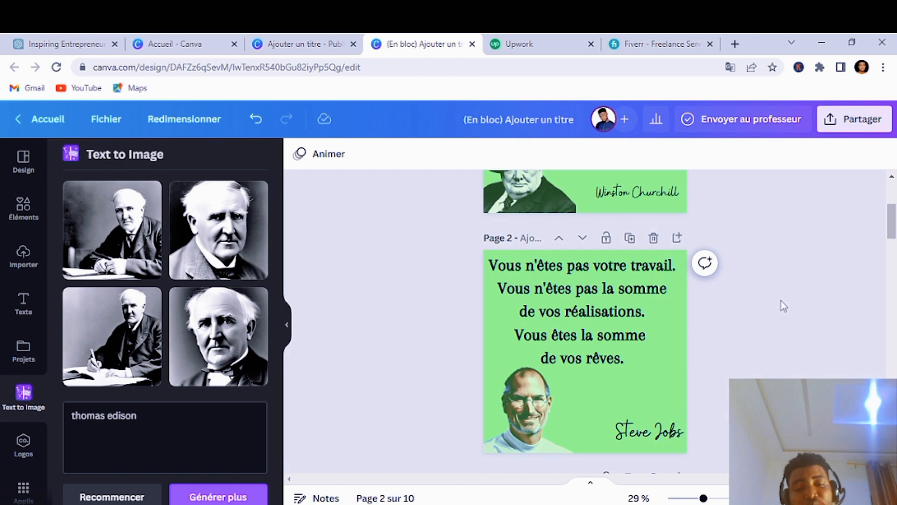
{"action": "scroll", "coordinate": [781, 306], "scroll_direction": "down", "scroll_amount": 15}
{"action": "scroll", "coordinate": [776, 306], "scroll_direction": "down", "scroll_amount": 20}
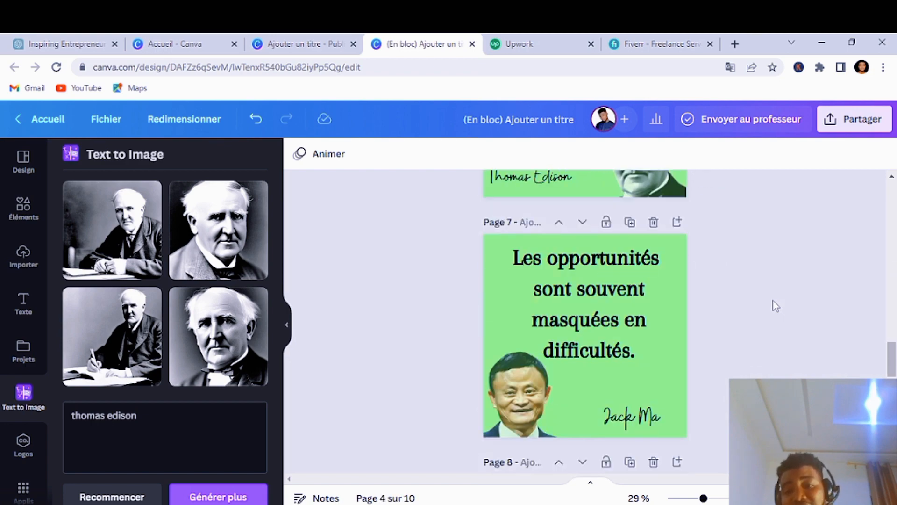
{"action": "scroll", "coordinate": [774, 306], "scroll_direction": "up", "scroll_amount": 20}
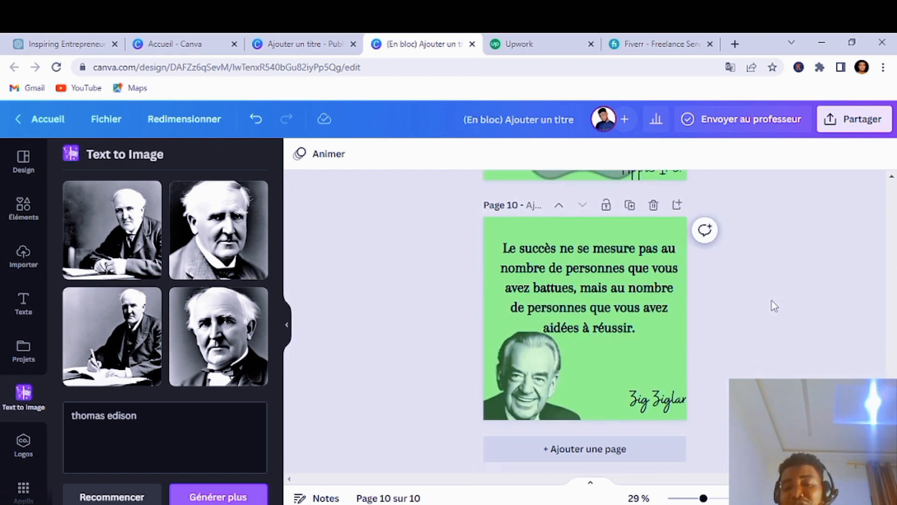
{"action": "scroll", "coordinate": [773, 306], "scroll_direction": "up", "scroll_amount": 15}
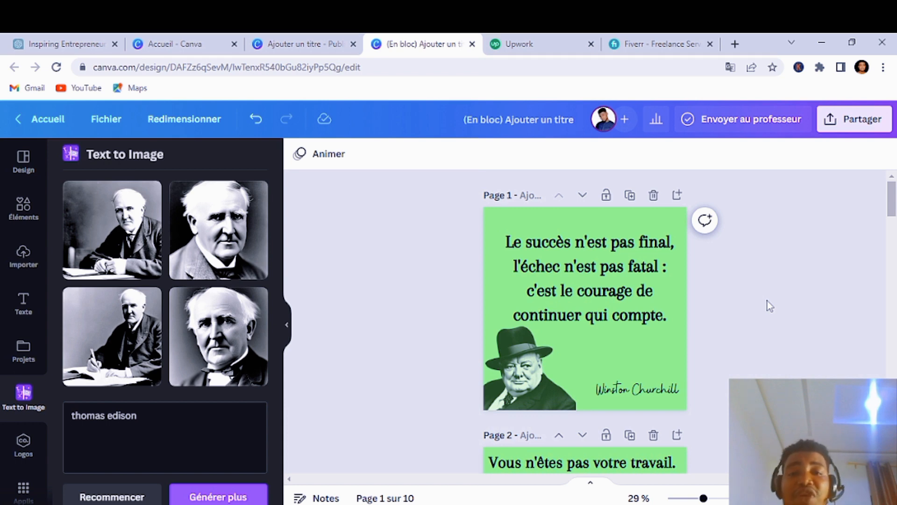
Switch to Fiverr and replace the previous search with one for "post on instagram page".
{"action": "left_click", "coordinate": [634, 46]}
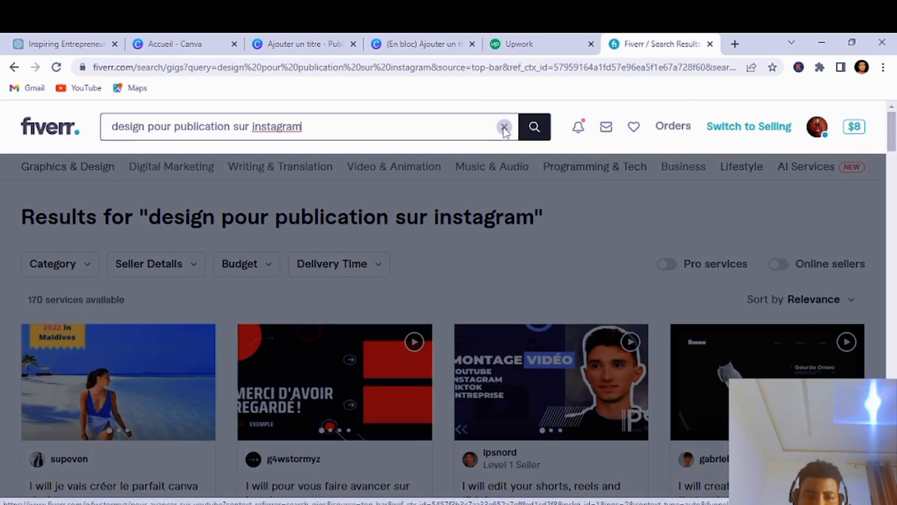
{"action": "left_click", "coordinate": [504, 127]}
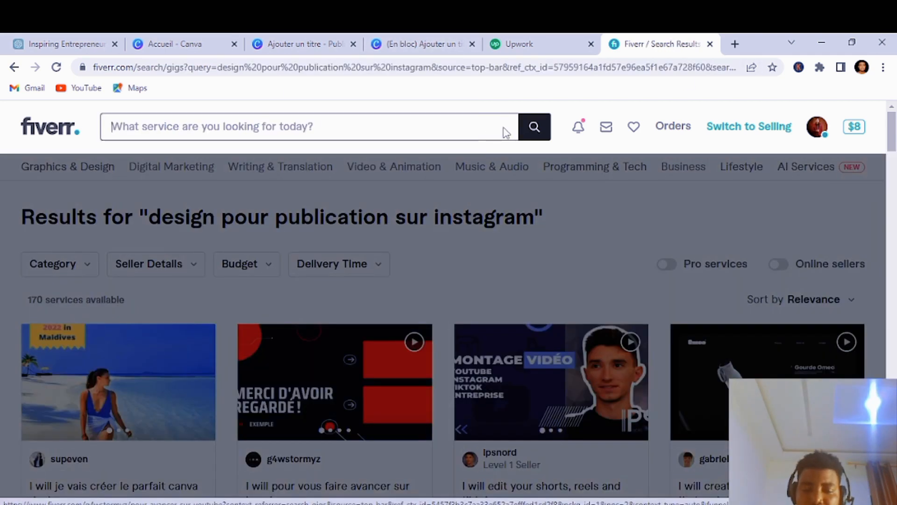
{"action": "type", "text": "post o"}
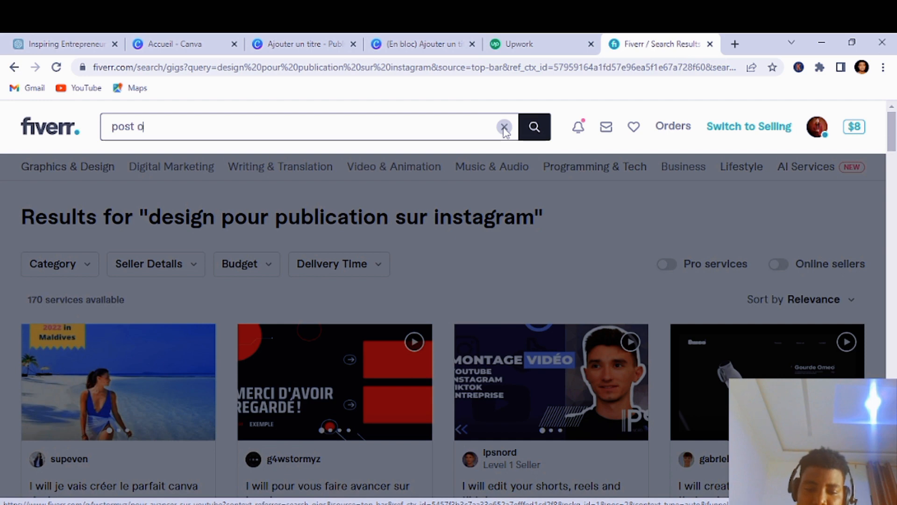
{"action": "type", "text": "n instagram page"}
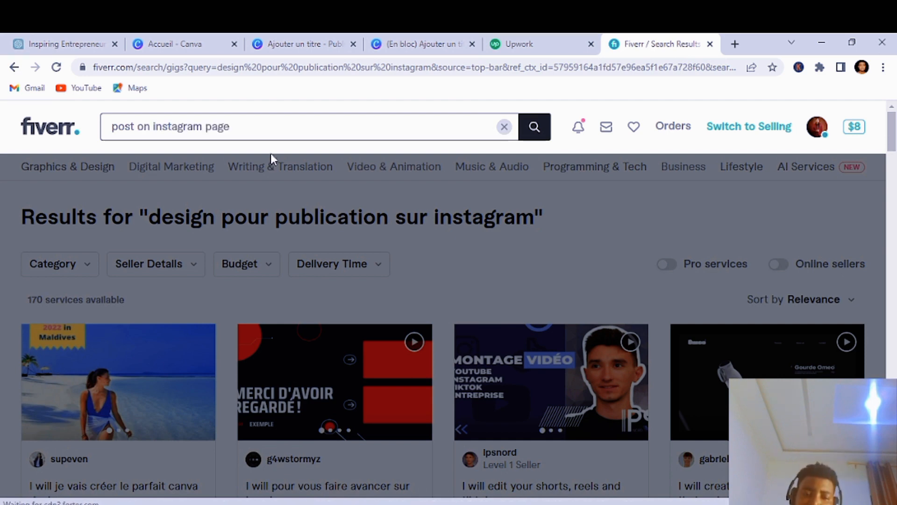
{"action": "key", "text": "Return"}
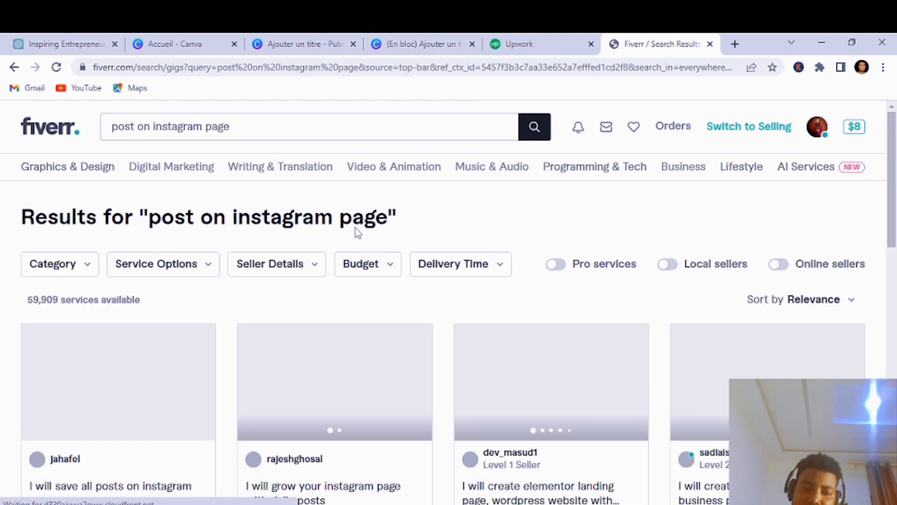
Examine the Fiverr gigs for Instagram posts and social media management, comparing their offers, ratings and starting prices.
{"action": "scroll", "coordinate": [360, 255], "scroll_direction": "down", "scroll_amount": 3}
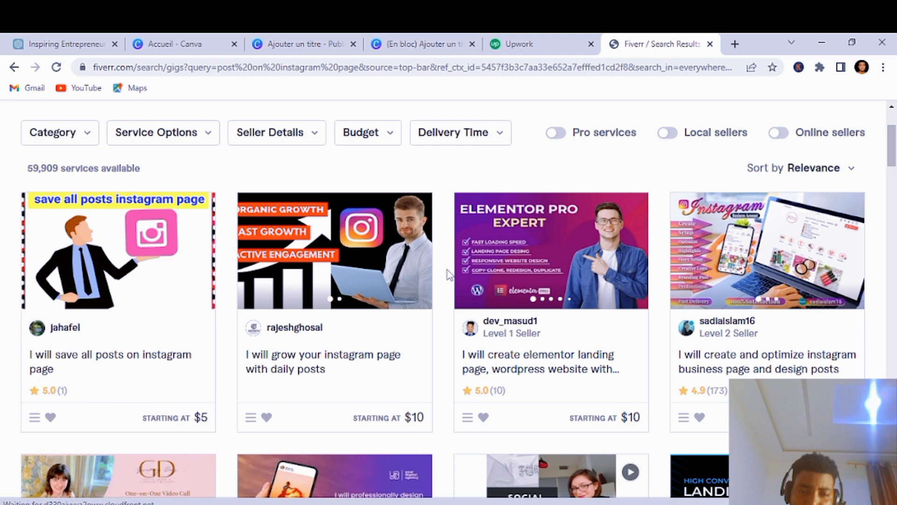
{"action": "scroll", "coordinate": [447, 271], "scroll_direction": "down", "scroll_amount": 5}
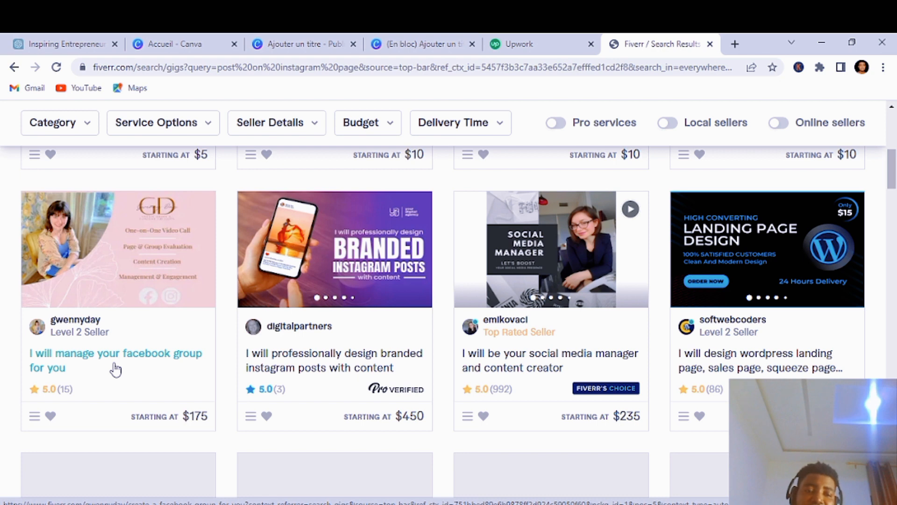
{"action": "left_click", "coordinate": [102, 373]}
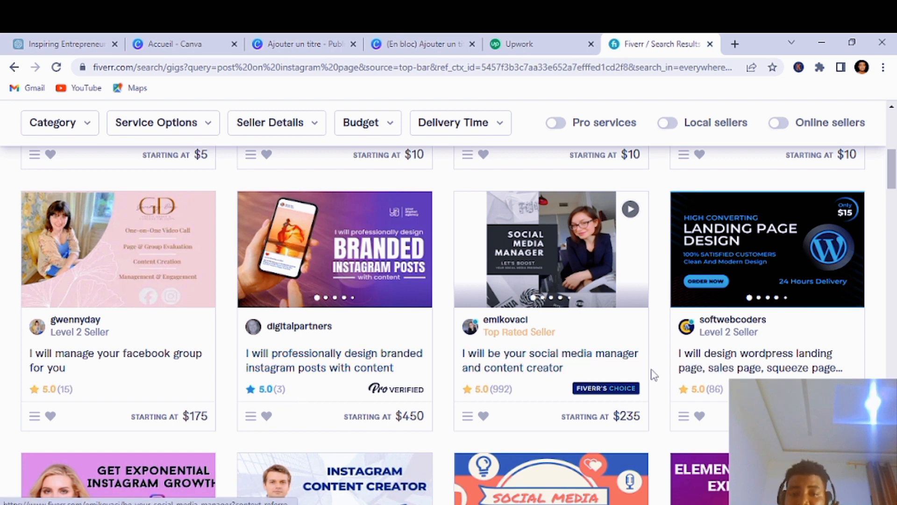
{"action": "mouse_move", "coordinate": [577, 393]}
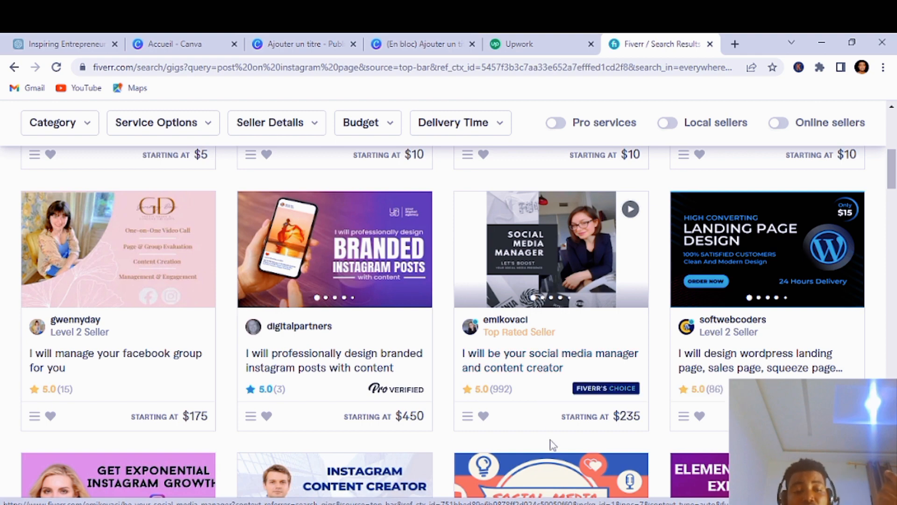
{"action": "scroll", "coordinate": [550, 443], "scroll_direction": "down", "scroll_amount": 4}
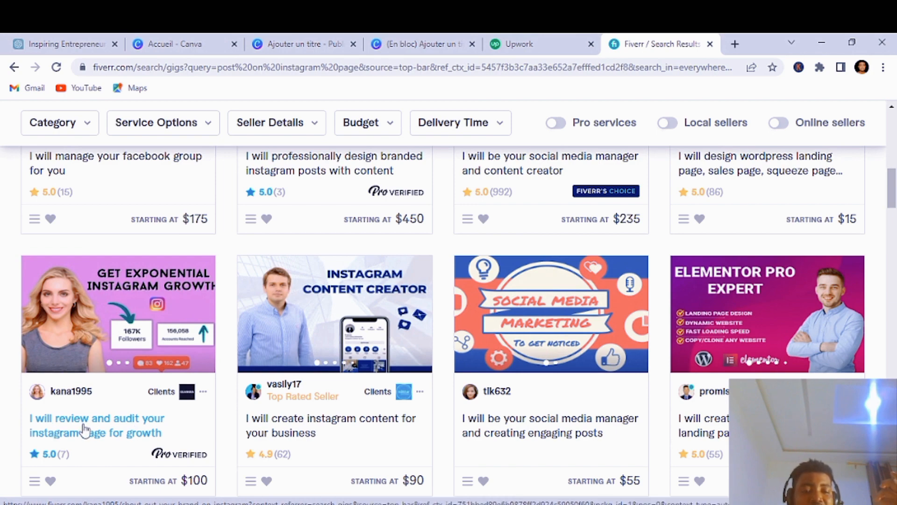
{"action": "scroll", "coordinate": [154, 443], "scroll_direction": "down", "scroll_amount": 1}
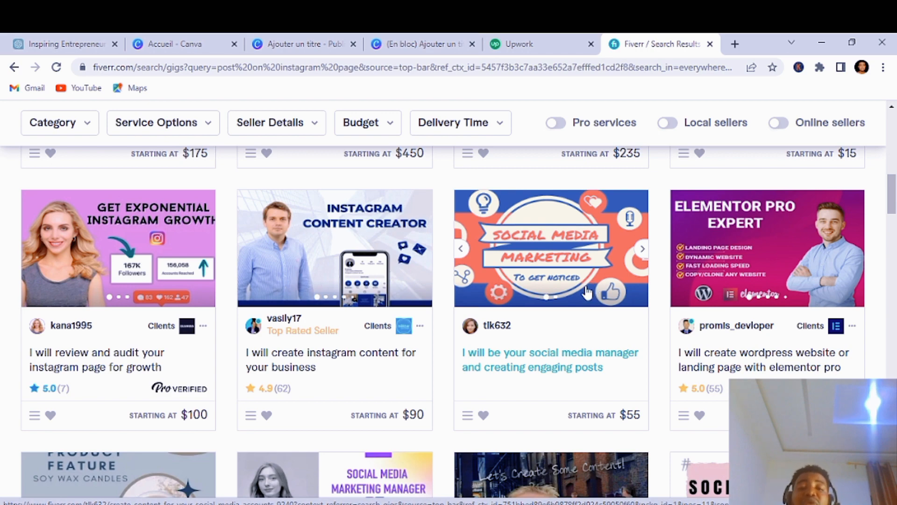
Return to the bulk-created quote design in Canva and look through its pages down to Page 4.
{"action": "left_click", "coordinate": [300, 48]}
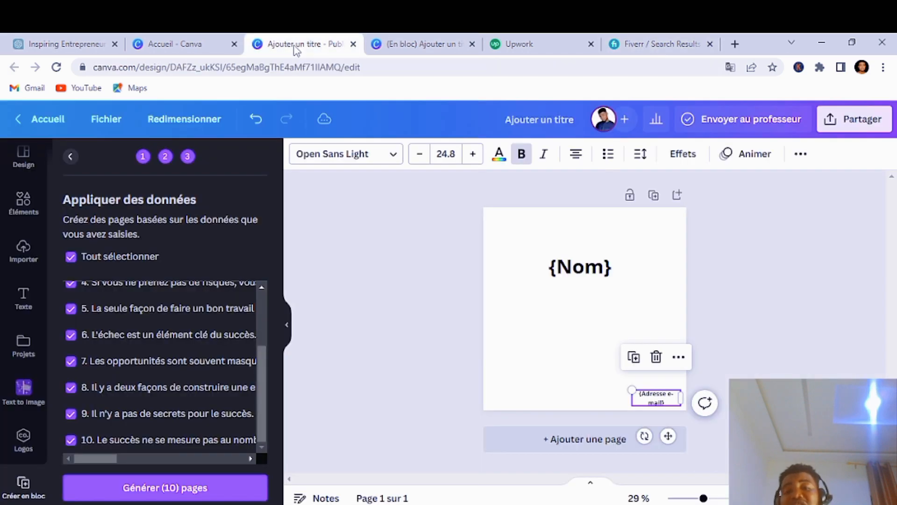
{"action": "left_click", "coordinate": [434, 38]}
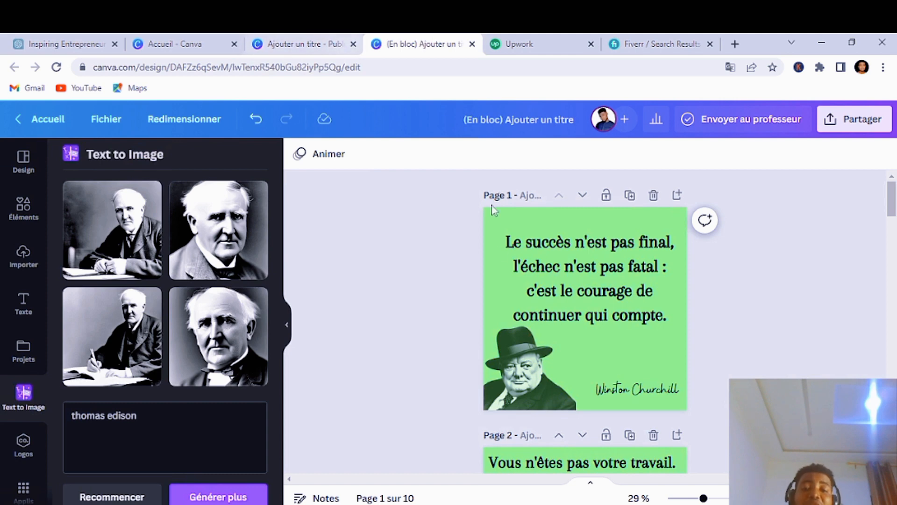
{"action": "scroll", "coordinate": [514, 364], "scroll_direction": "down", "scroll_amount": 8}
{"action": "scroll", "coordinate": [540, 341], "scroll_direction": "down", "scroll_amount": 5}
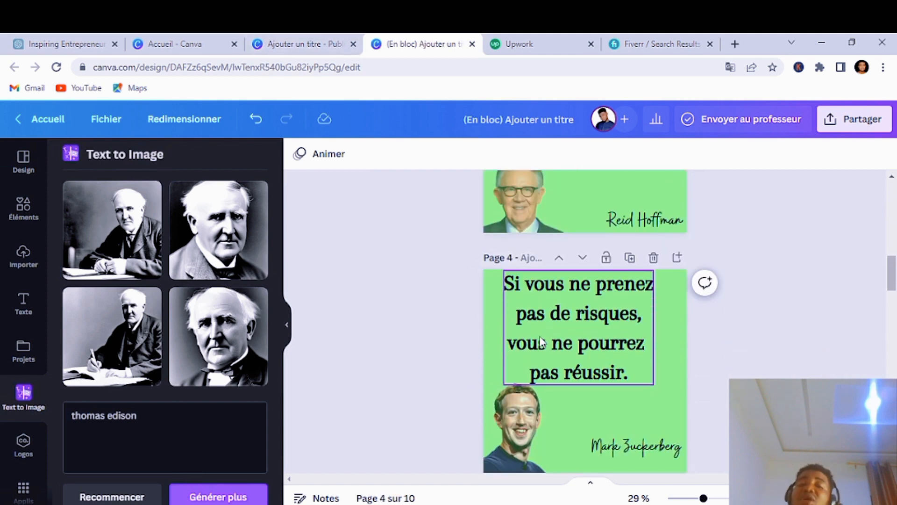